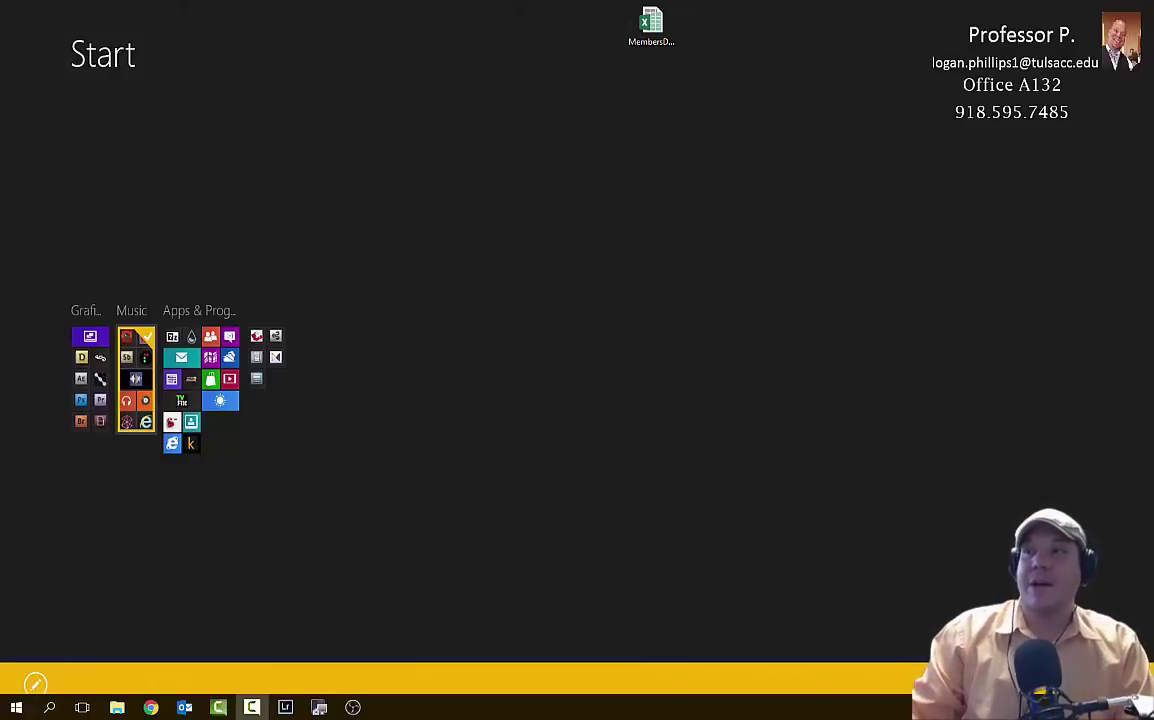
# Switch to Chrome, show only the project assignments in SIMnet, and search them for "access".
pyautogui.click(150, 707)
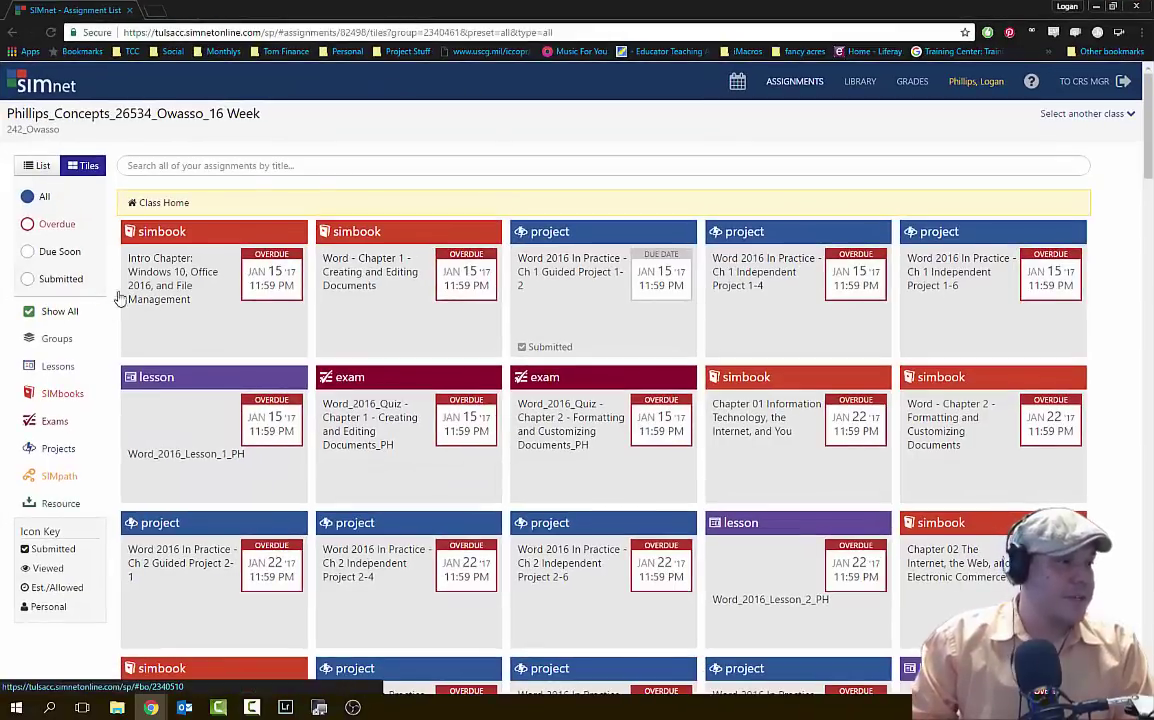
pyautogui.click(66, 448)
pyautogui.click(435, 165)
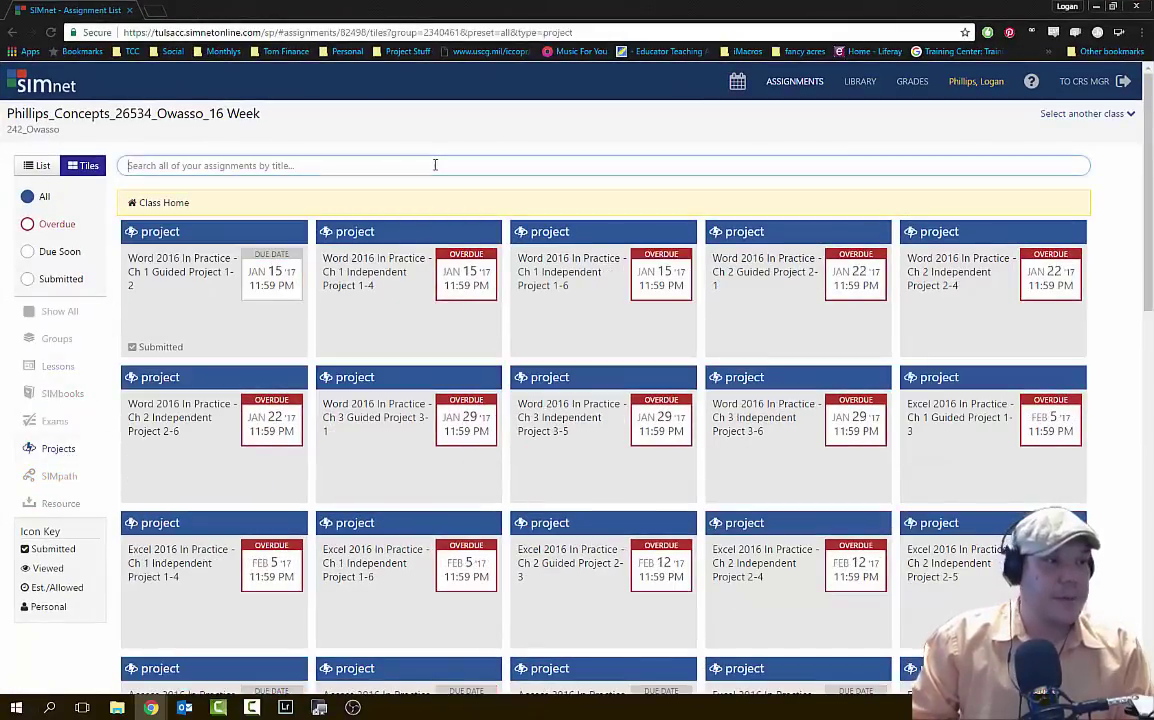
pyautogui.write('ex')
pyautogui.press('BackSpace')
pyautogui.press('BackSpace')
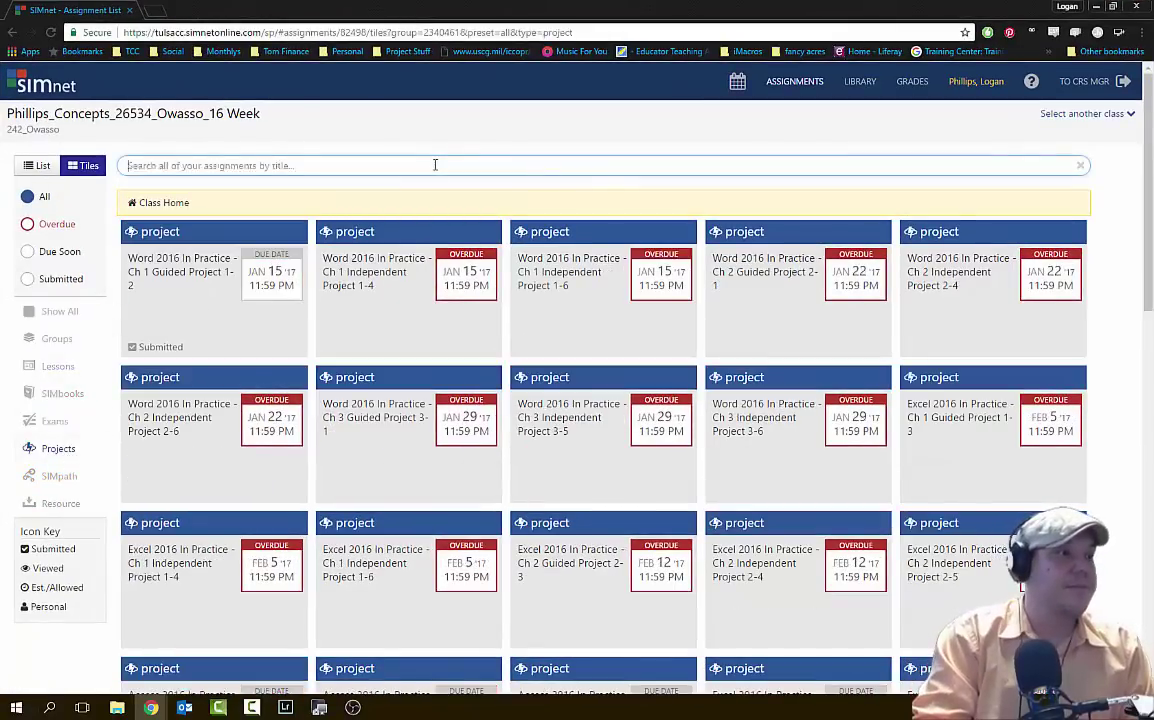
pyautogui.write('access')
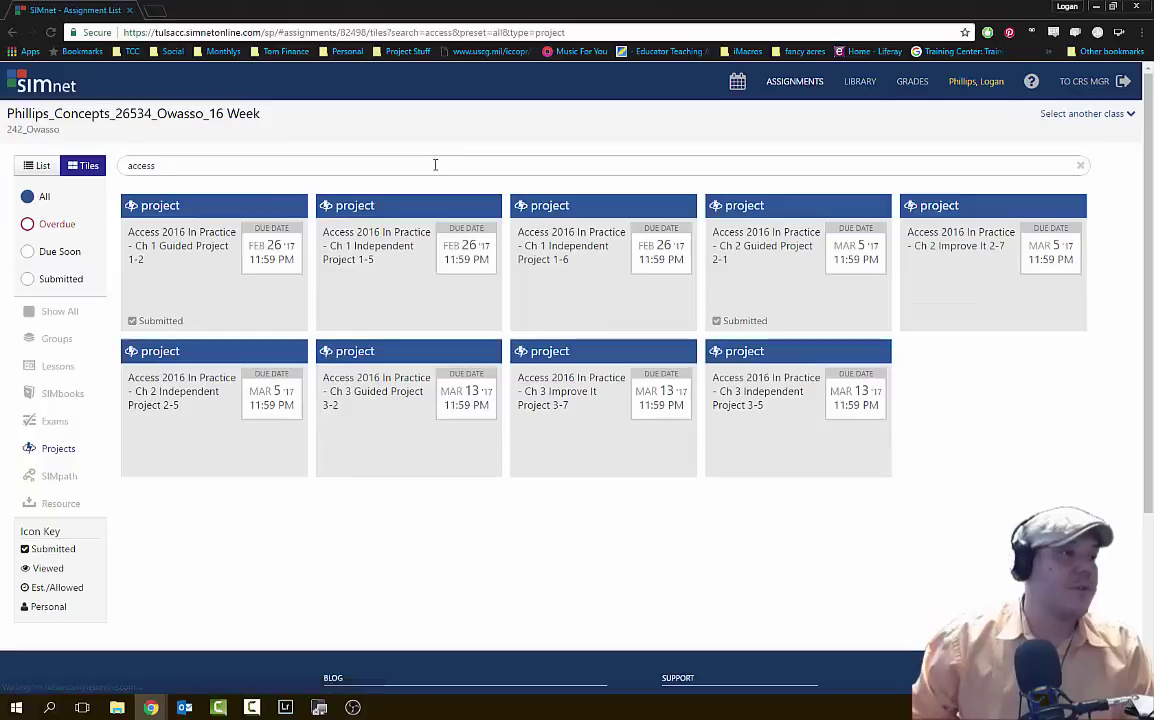
# Open the Access 2016 In Practice - Ch 3 Guided Project 3-2 assignment and download its Office for Windows instructions and start file.
pyautogui.click(410, 417)
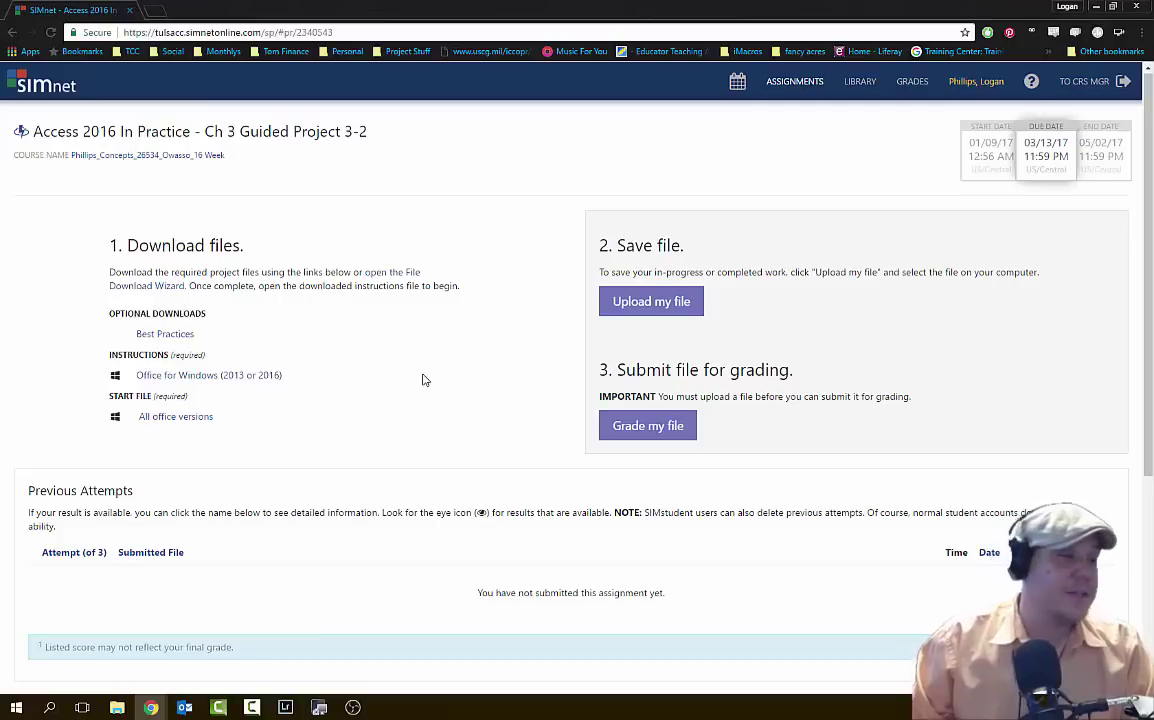
pyautogui.click(230, 376)
pyautogui.click(178, 416)
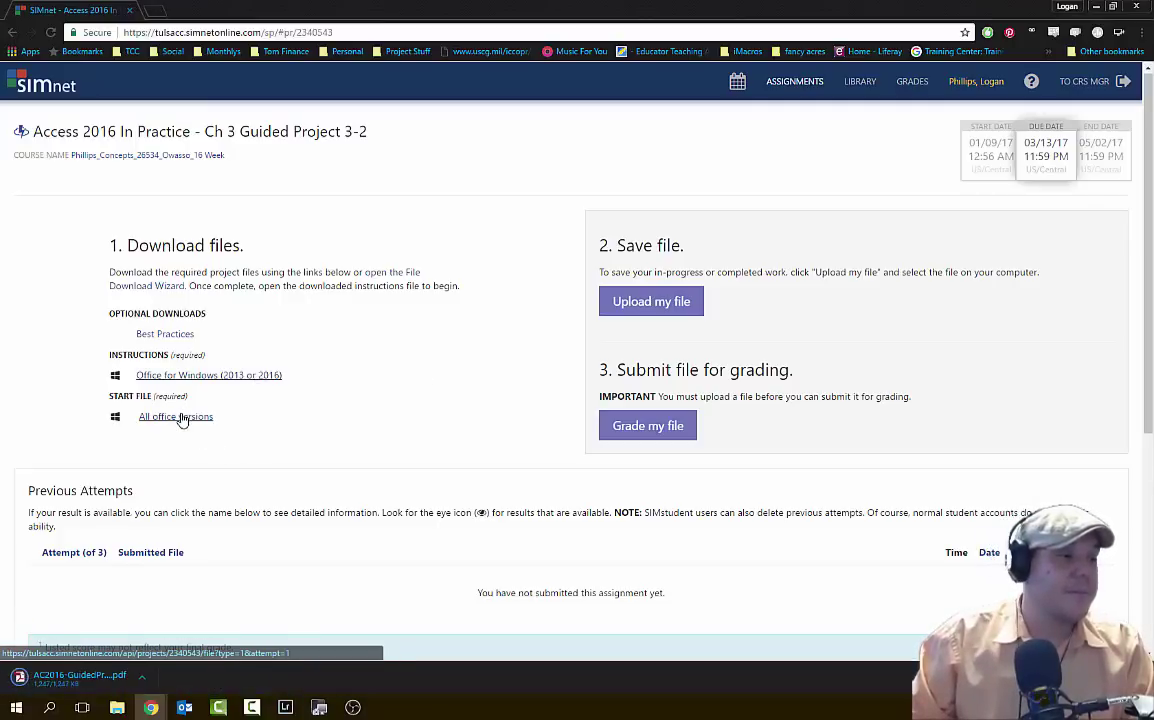
# Open the downloaded Guided Project 3-2 instructions PDF and the SailingDatabase-03 start file, and bring the instructions into view.
pyautogui.click(245, 678)
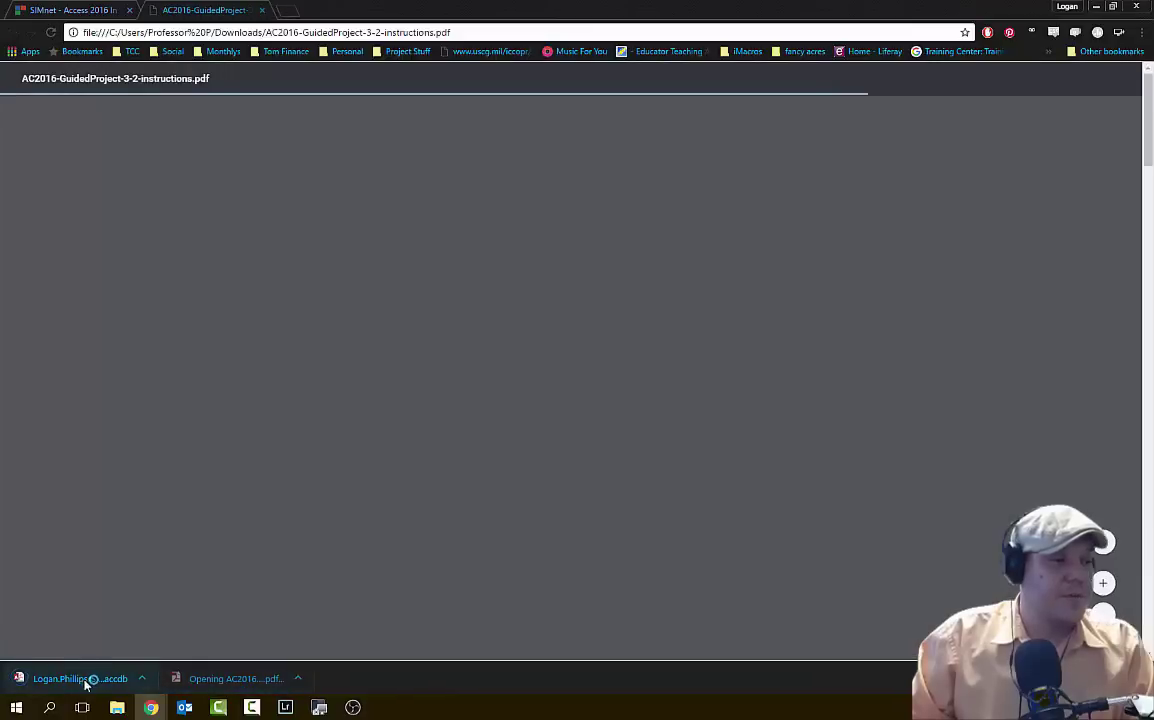
pyautogui.click(88, 680)
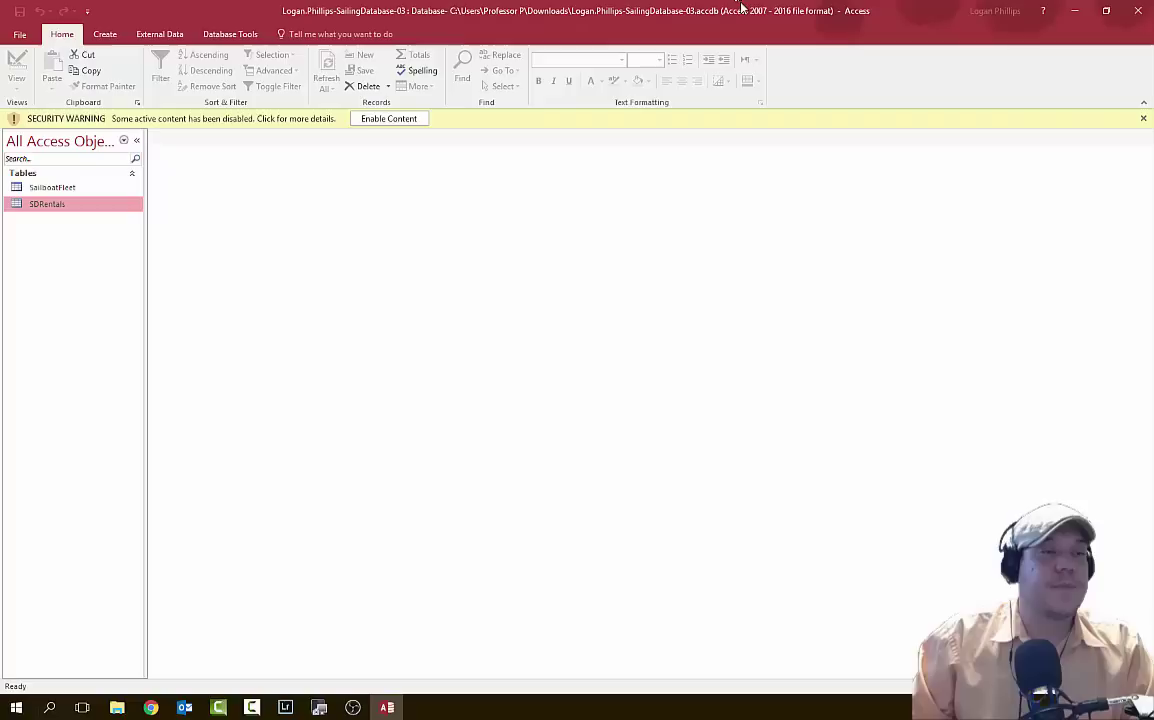
pyautogui.moveTo(741, 8); pyautogui.dragTo(1100, 10)
pyautogui.click(700, 400)
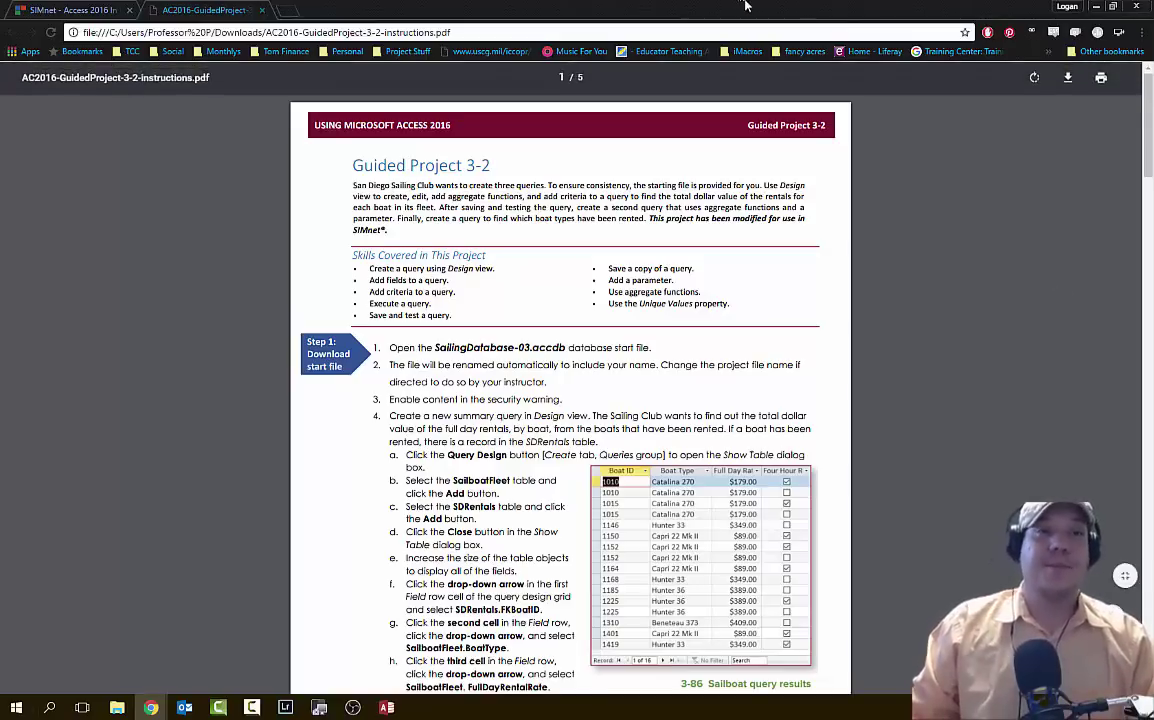
# Switch to Access, save the SailingDatabase-03 database to the Desktop in the default Access Database format, and enable its content.
pyautogui.press('super')
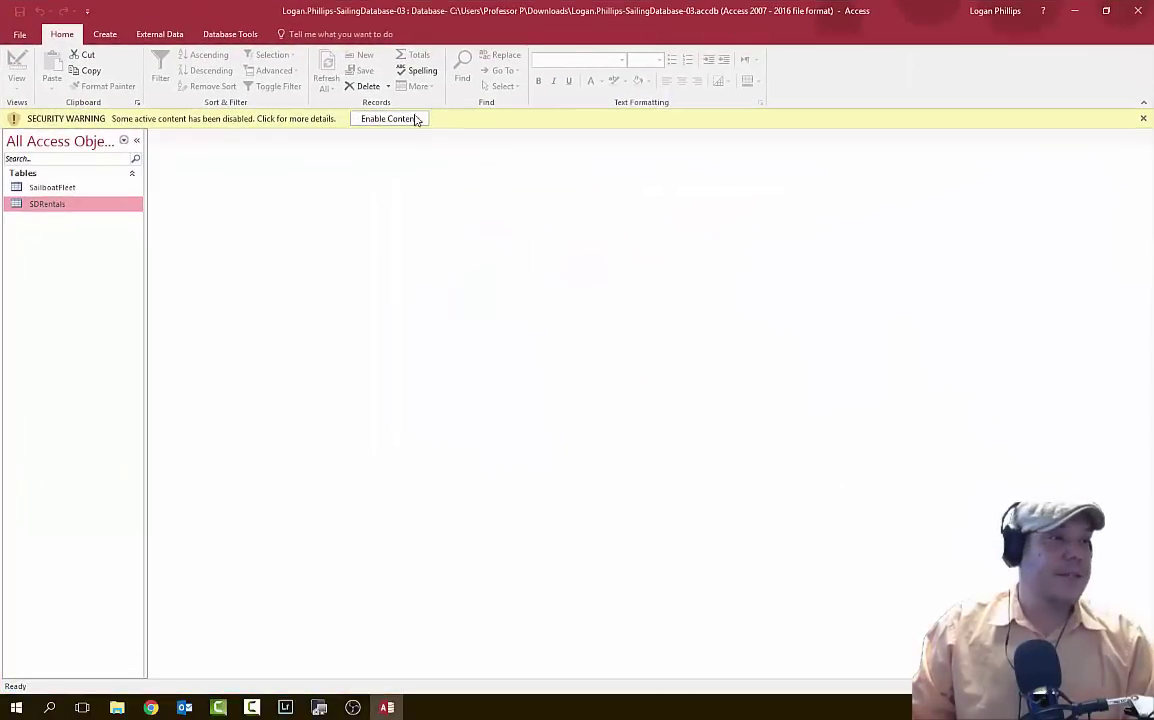
pyautogui.click(376, 108)
pyautogui.click(16, 34)
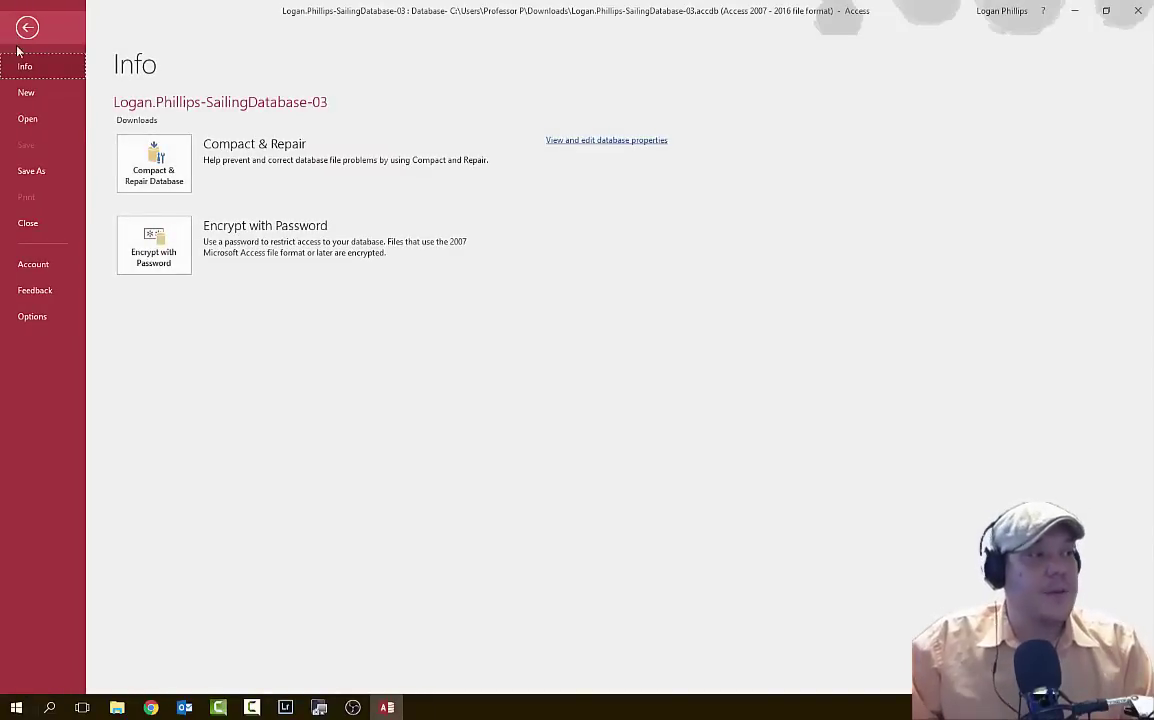
pyautogui.click(40, 168)
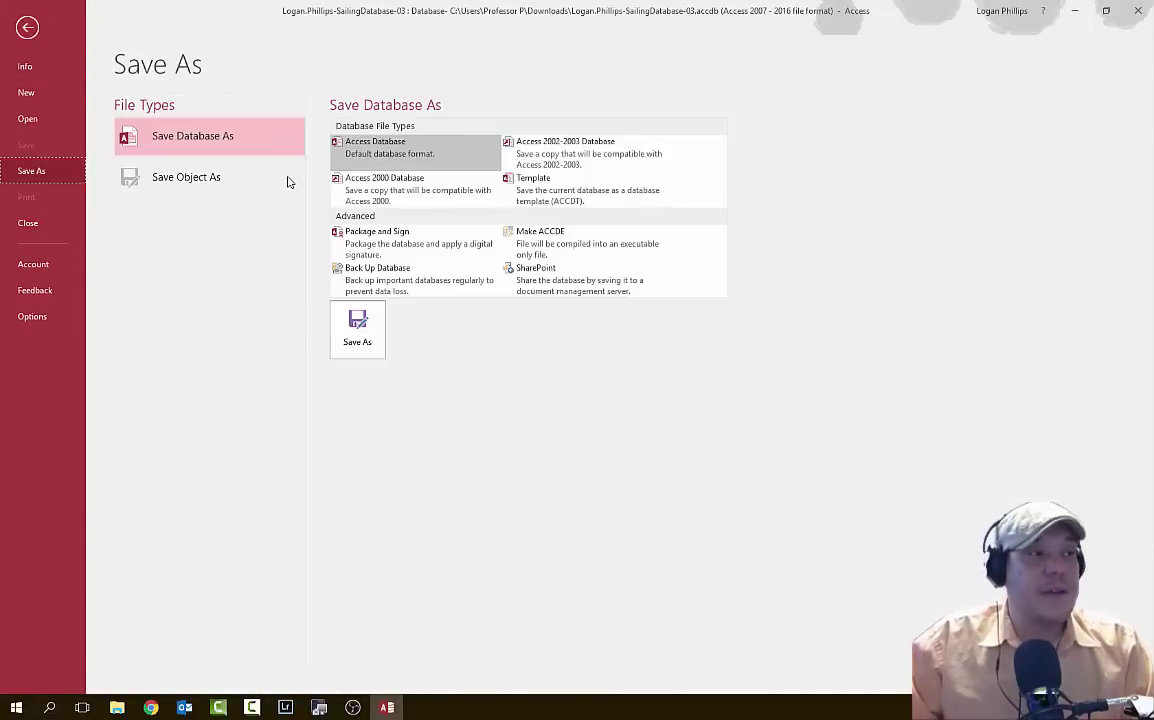
pyautogui.click(365, 348)
pyautogui.click(75, 114)
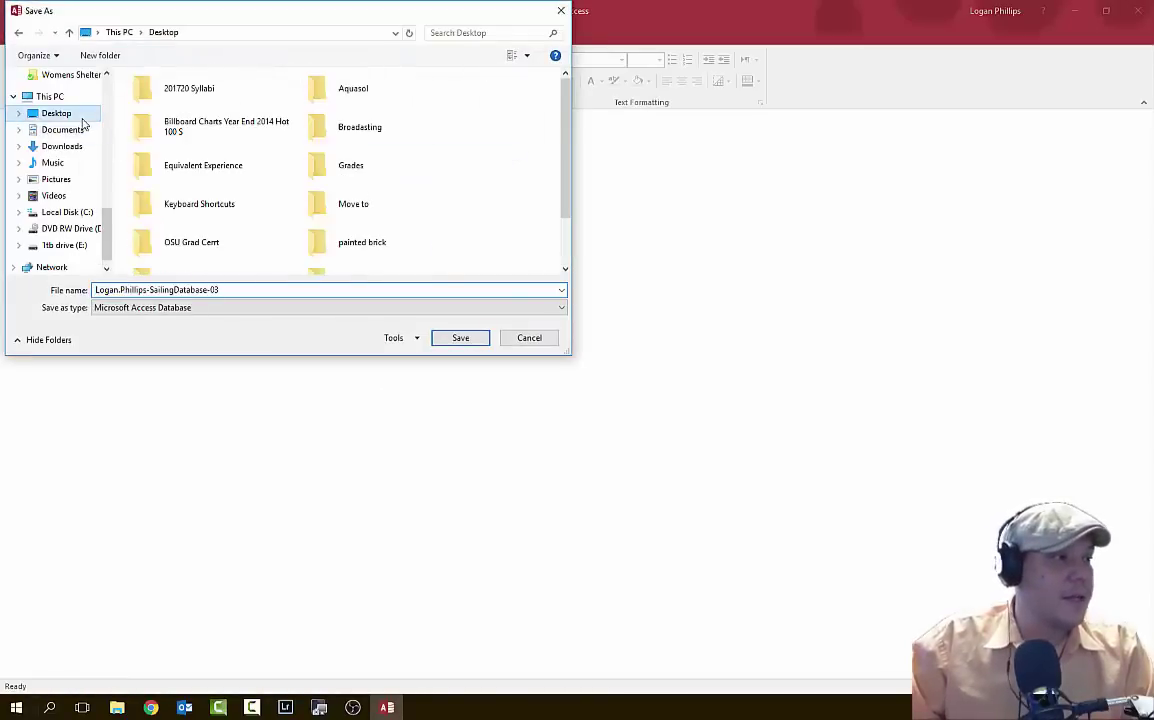
pyautogui.click(459, 338)
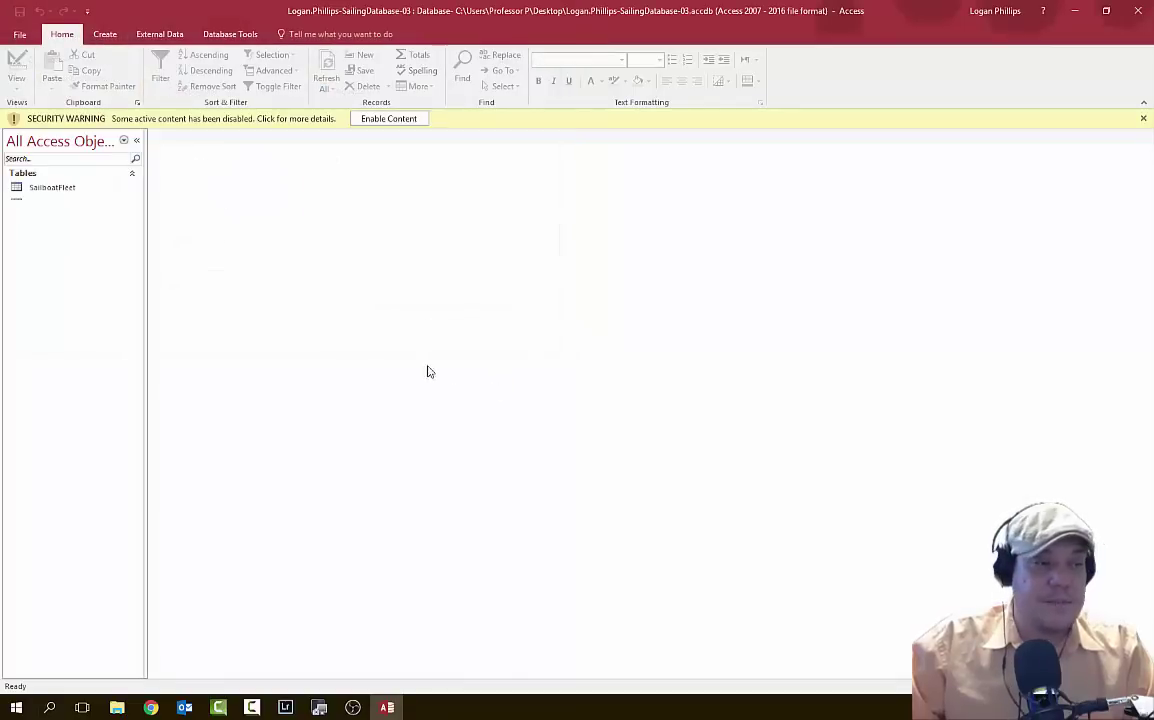
pyautogui.click(389, 119)
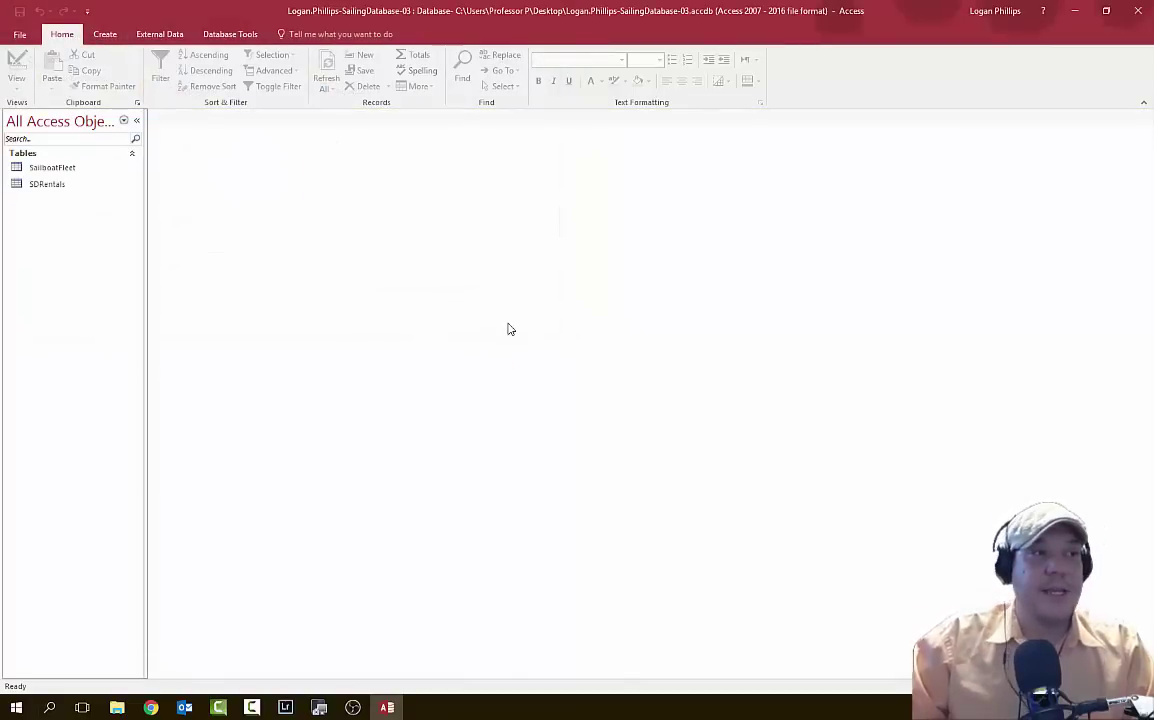
# Open the SailboatFleet and SDRentals tables to view their records.
pyautogui.click(150, 707)
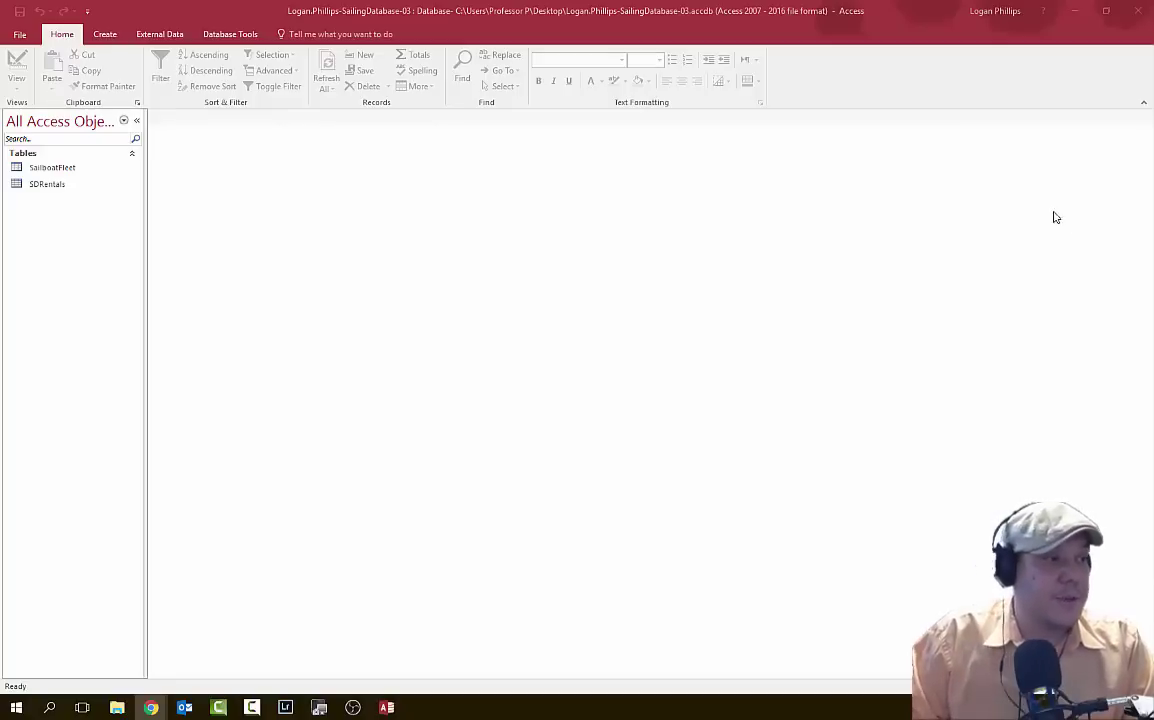
pyautogui.click(61, 185)
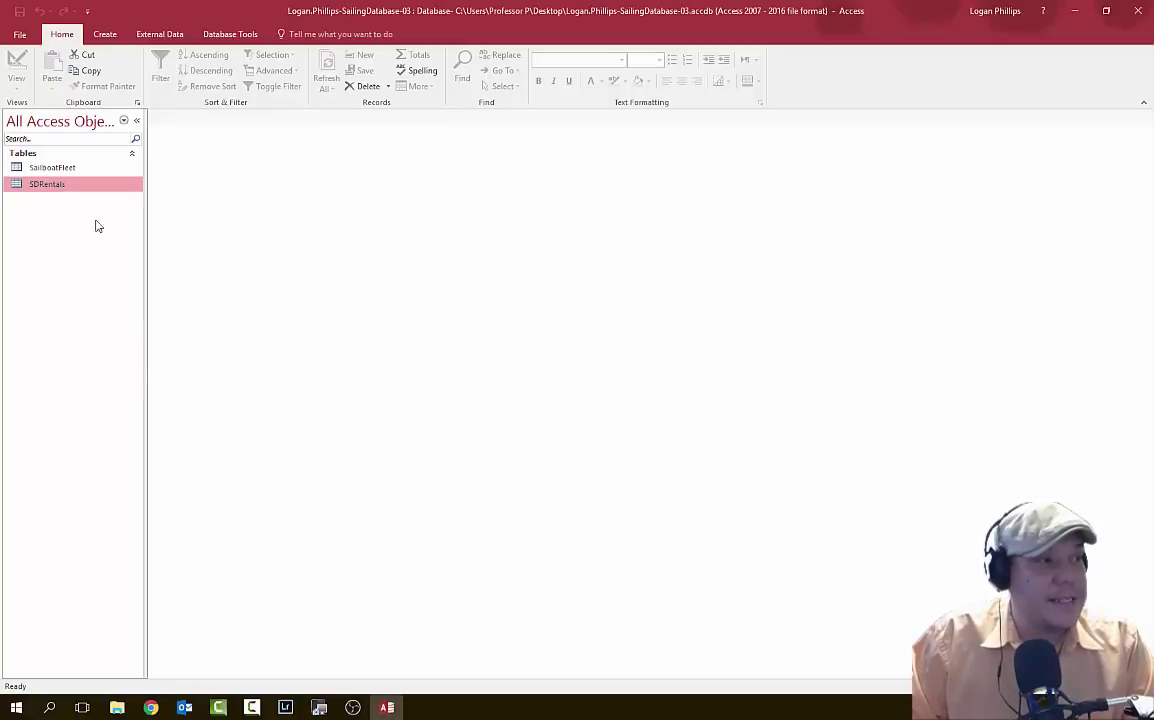
pyautogui.click(64, 166)
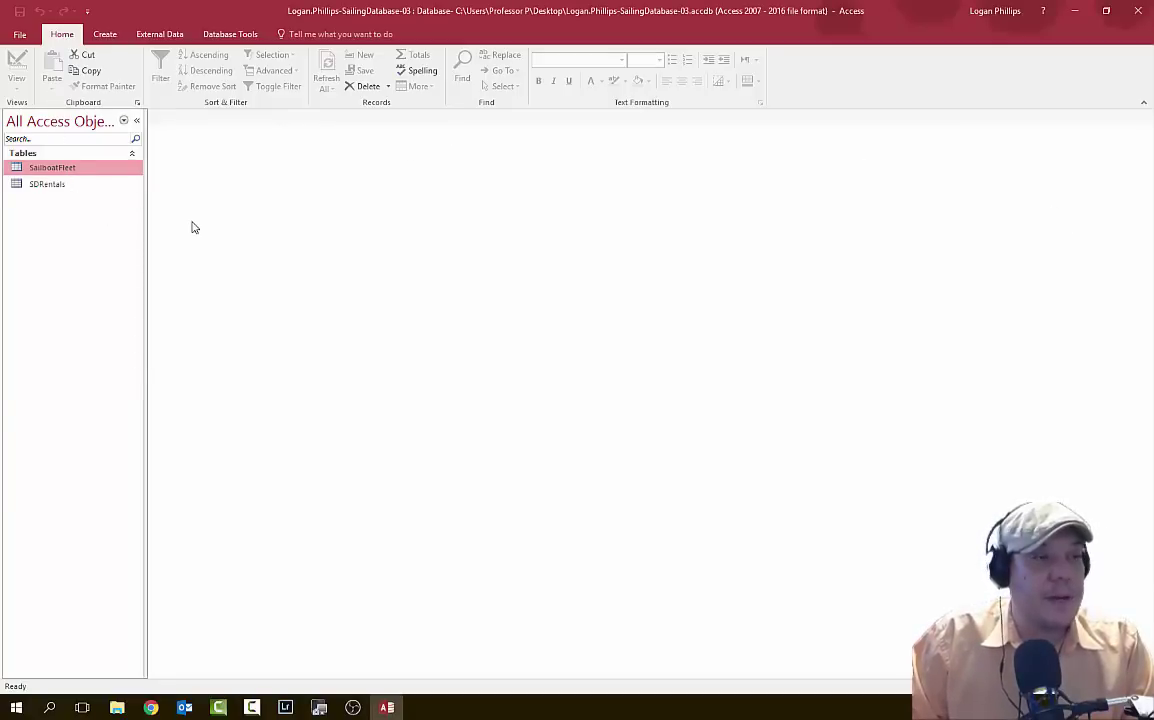
pyautogui.rightClick(76, 167)
pyautogui.click(105, 173)
pyautogui.rightClick(70, 188)
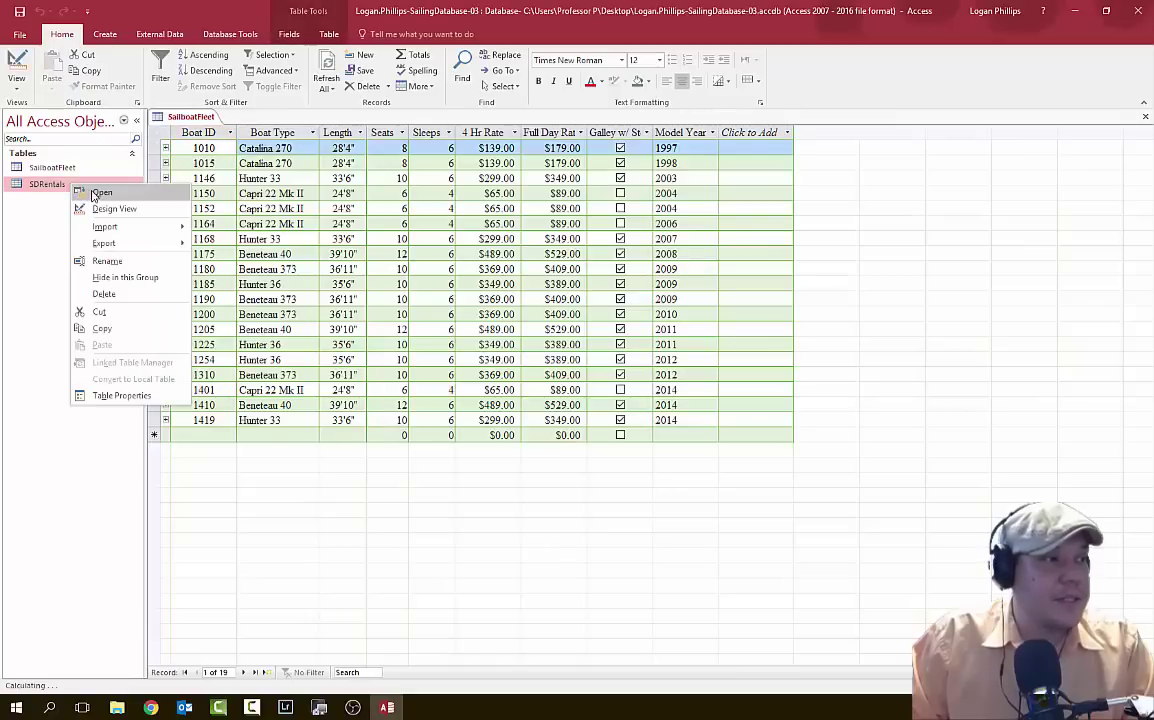
pyautogui.click(100, 193)
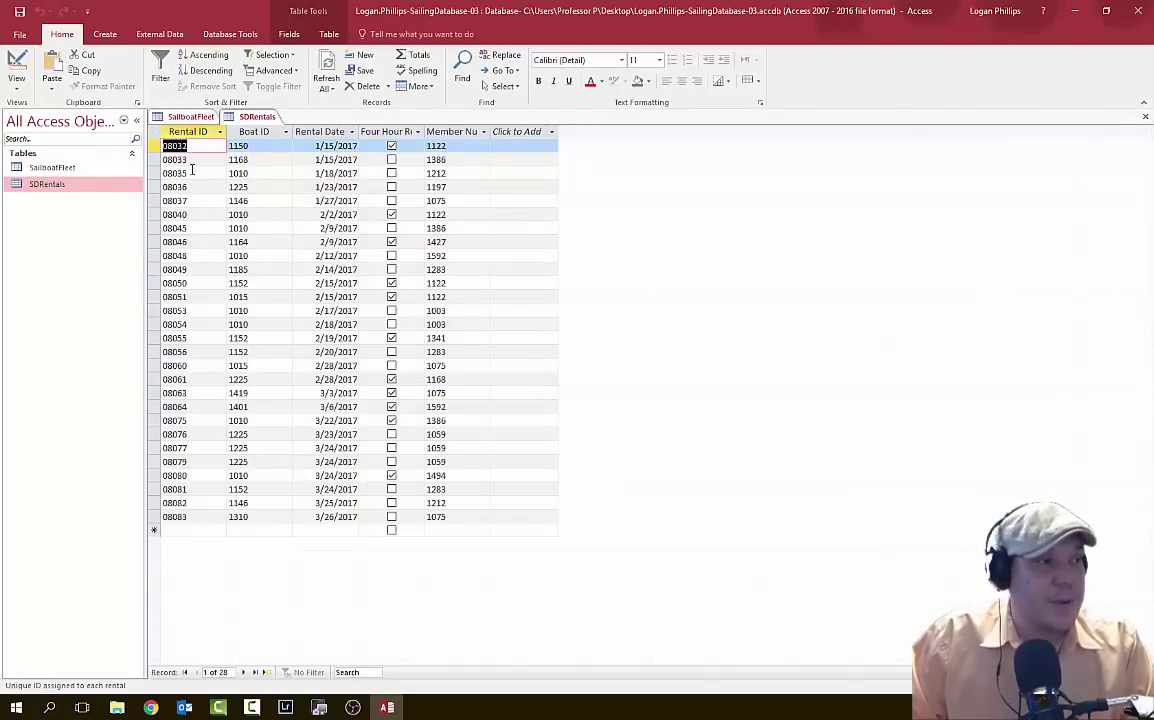
# Compare the fields of the SailboatFleet and SDRentals tables, and close both tables.
pyautogui.click(196, 118)
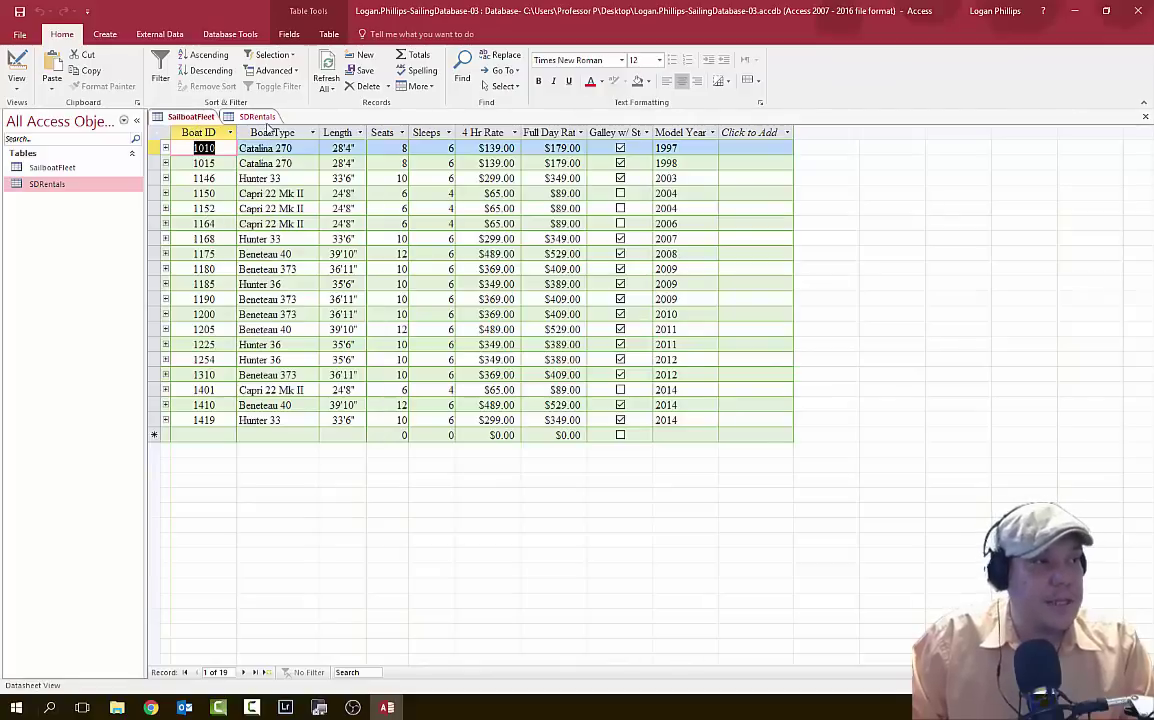
pyautogui.click(250, 117)
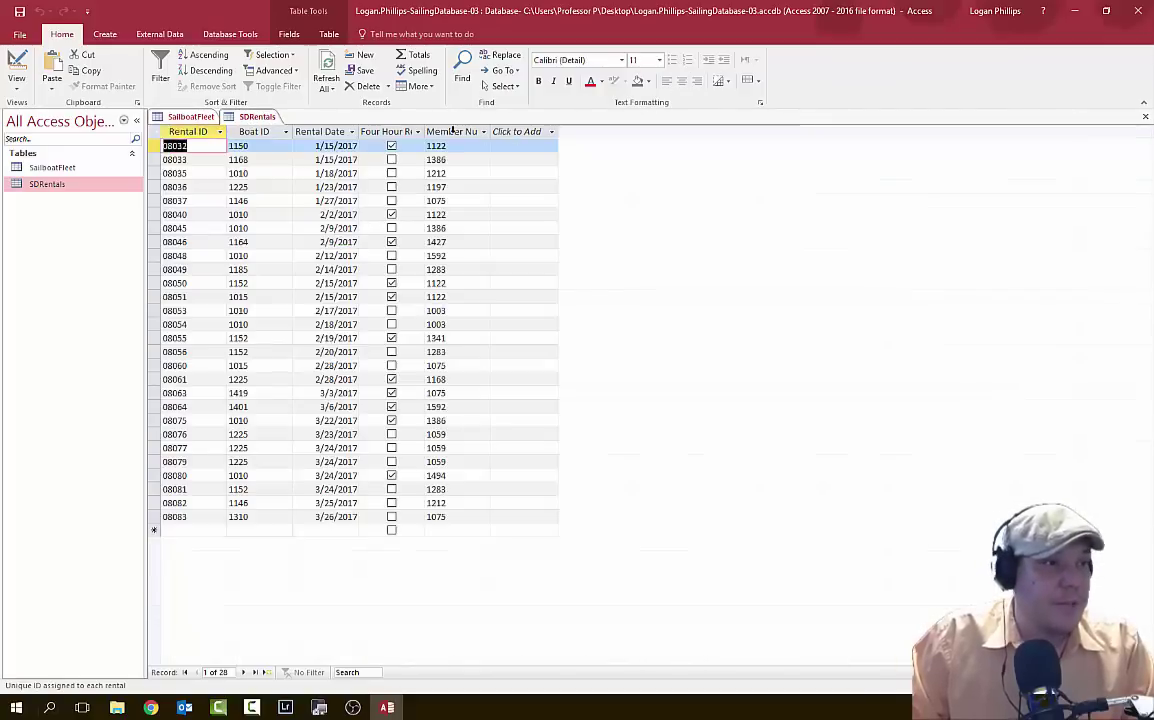
pyautogui.click(180, 117)
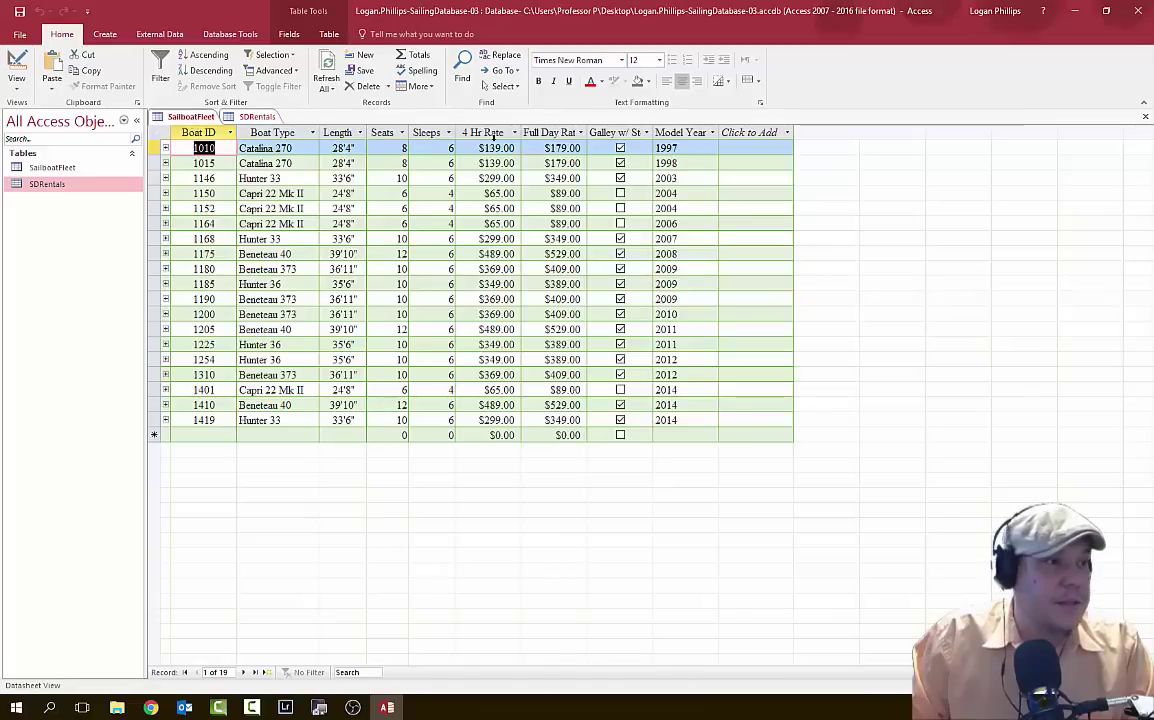
pyautogui.click(245, 117)
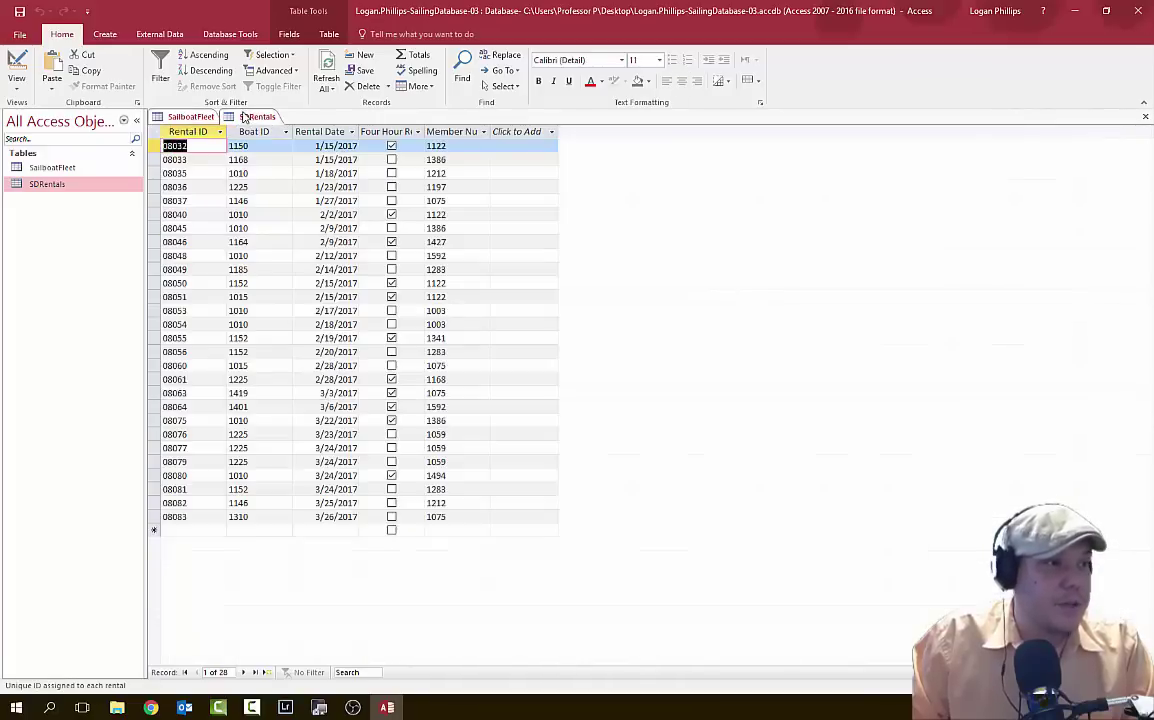
pyautogui.click(186, 117)
pyautogui.click(250, 117)
pyautogui.click(186, 117)
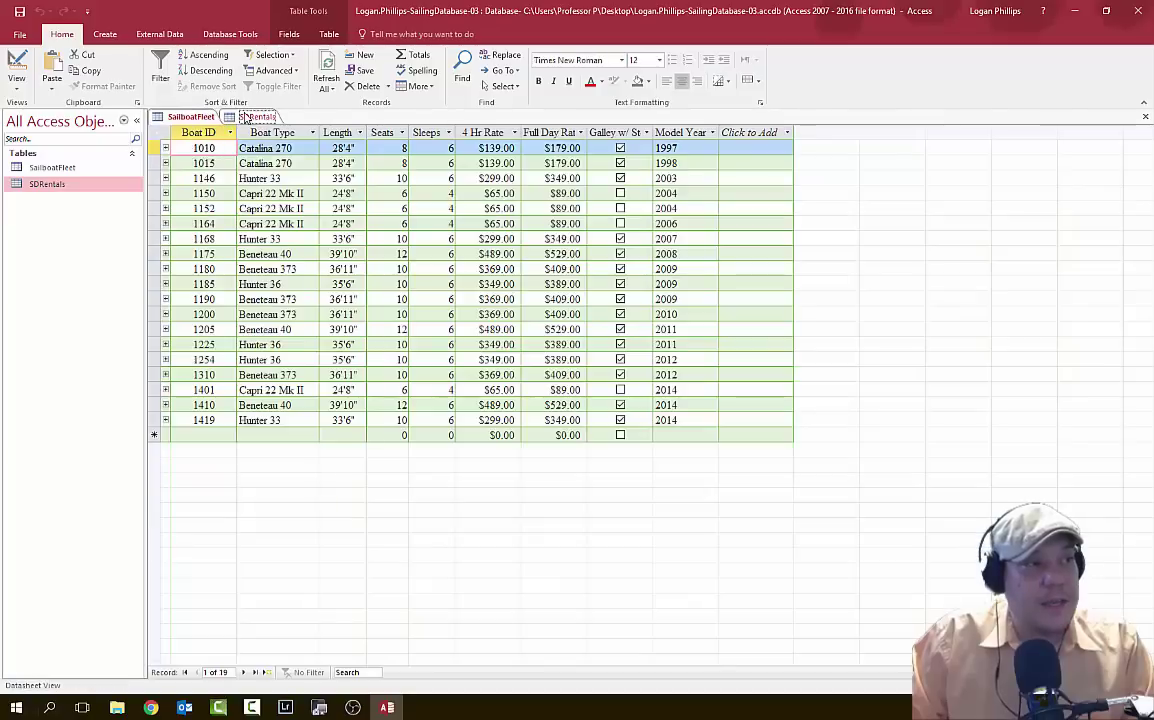
pyautogui.click(245, 117)
pyautogui.click(186, 117)
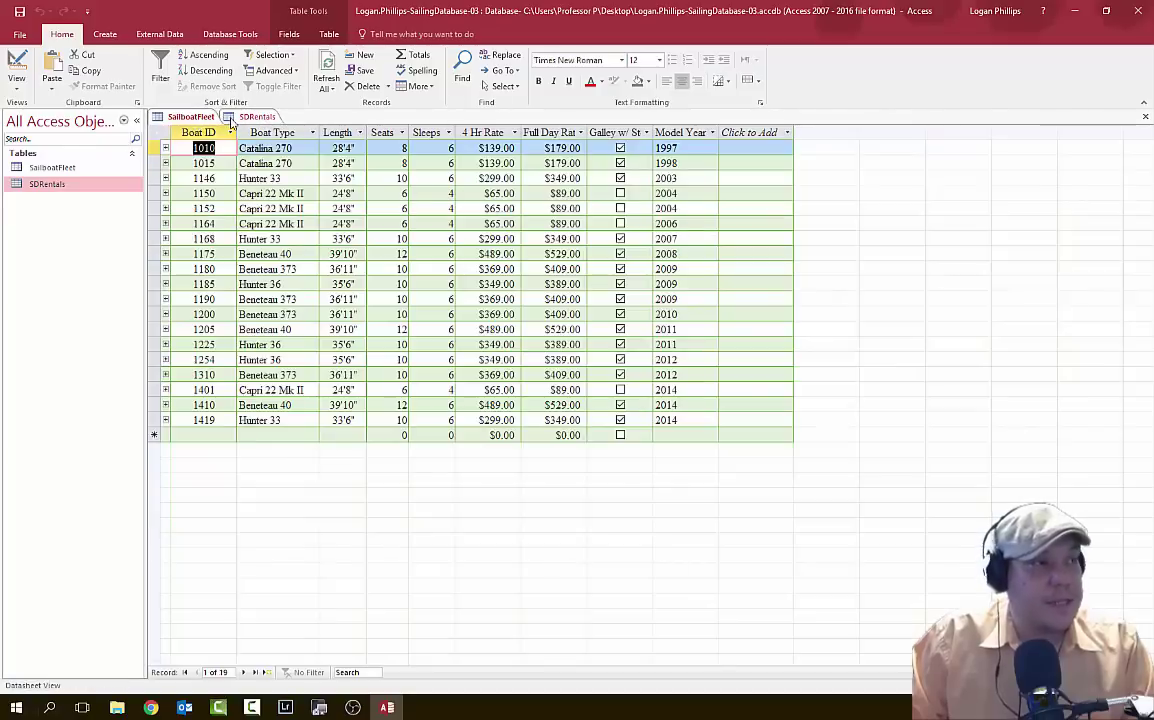
pyautogui.click(1145, 117)
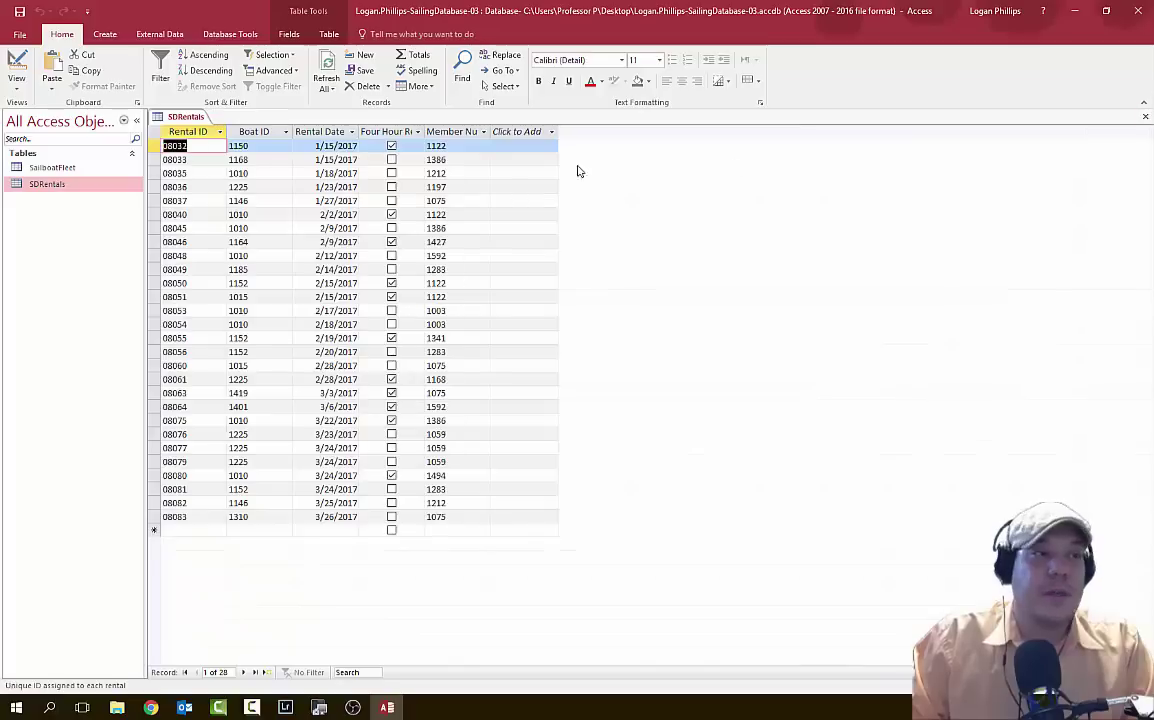
pyautogui.click(1145, 117)
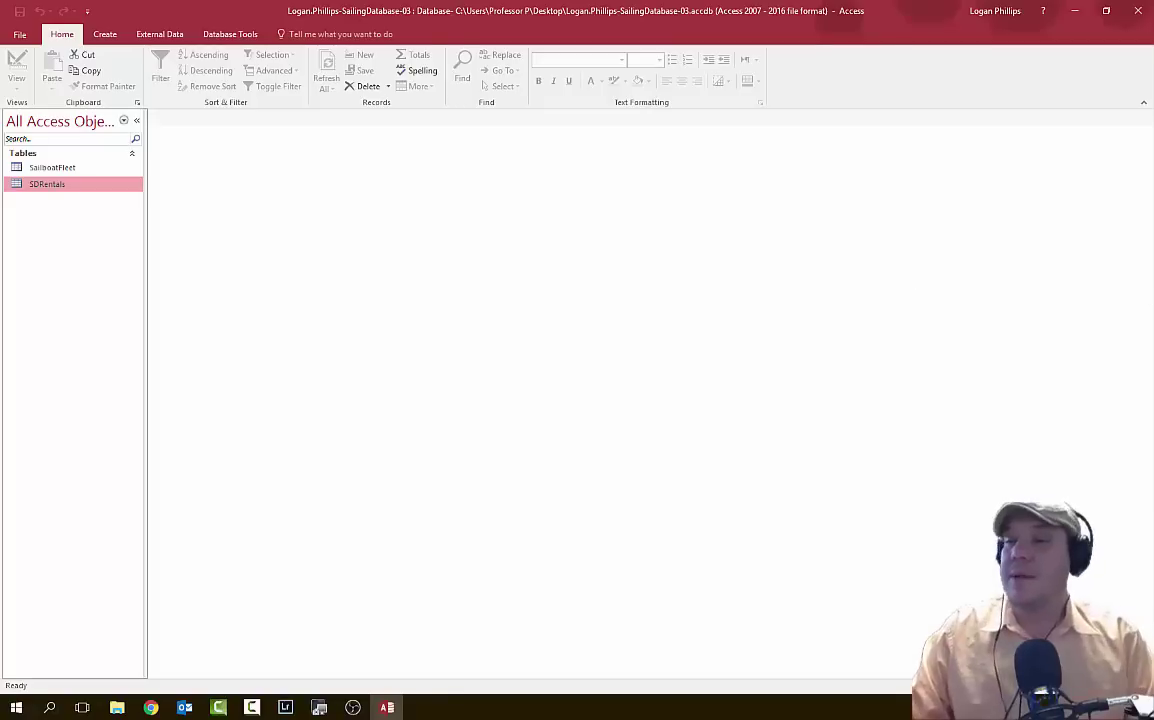
# Create a new query in Design view and add the SailboatFleet table to it.
pyautogui.click(150, 707)
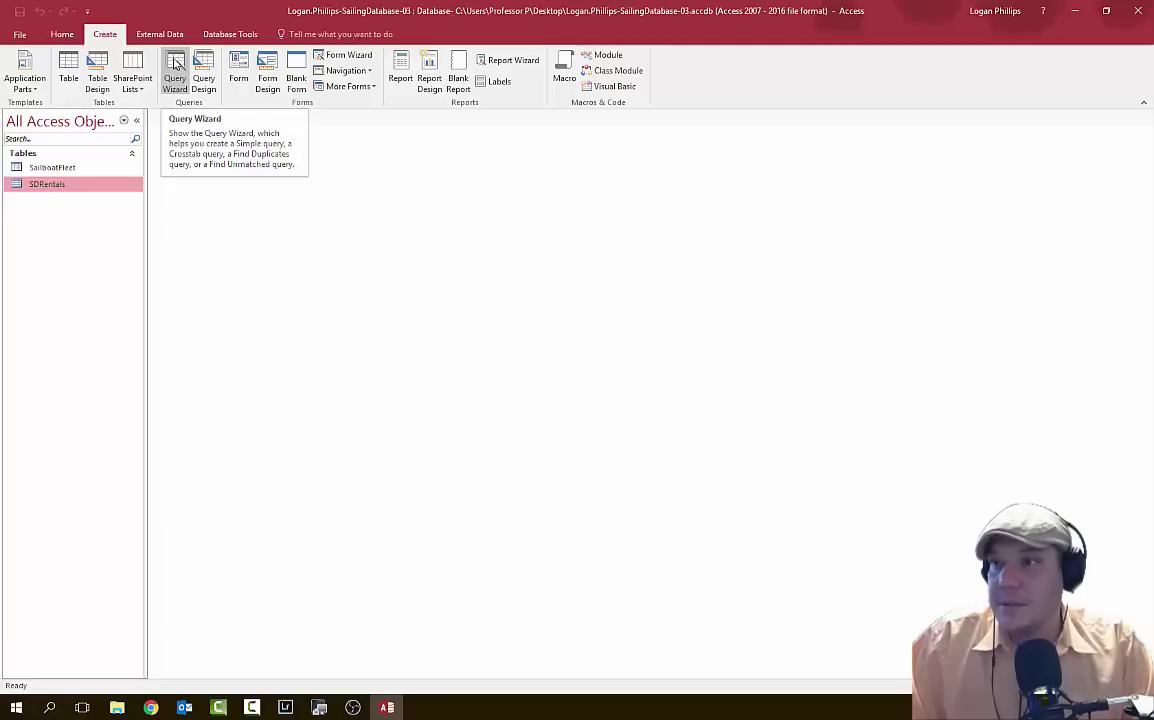
pyautogui.click(202, 70)
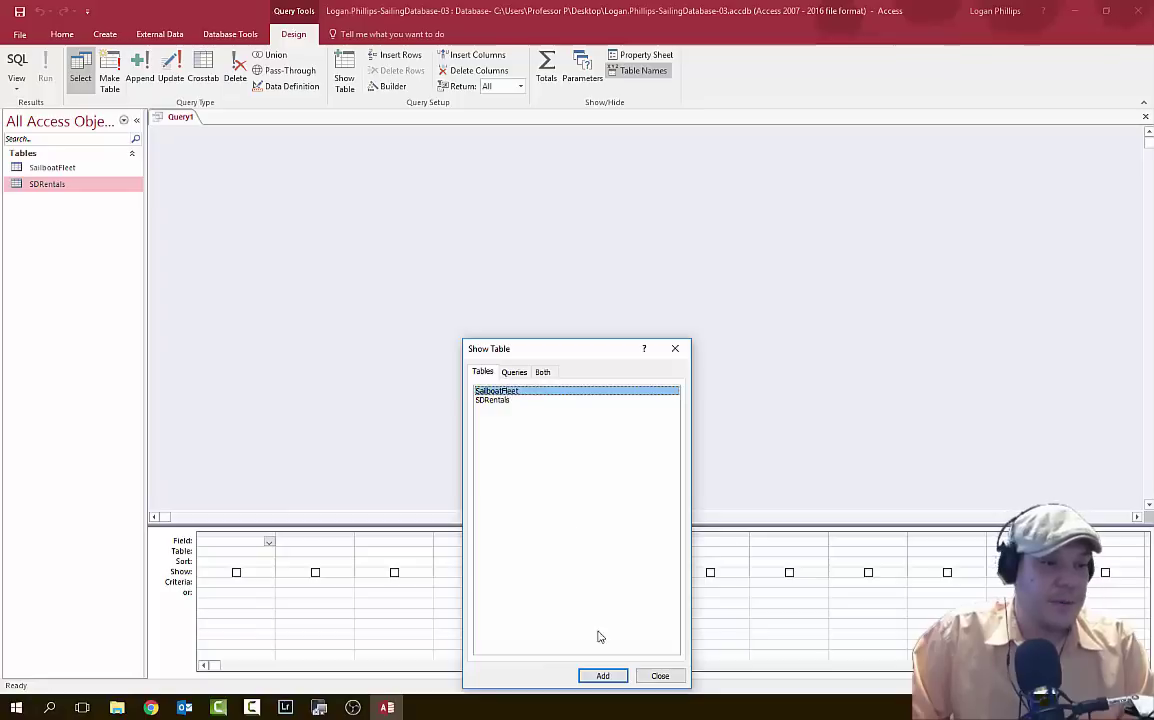
pyautogui.click(603, 678)
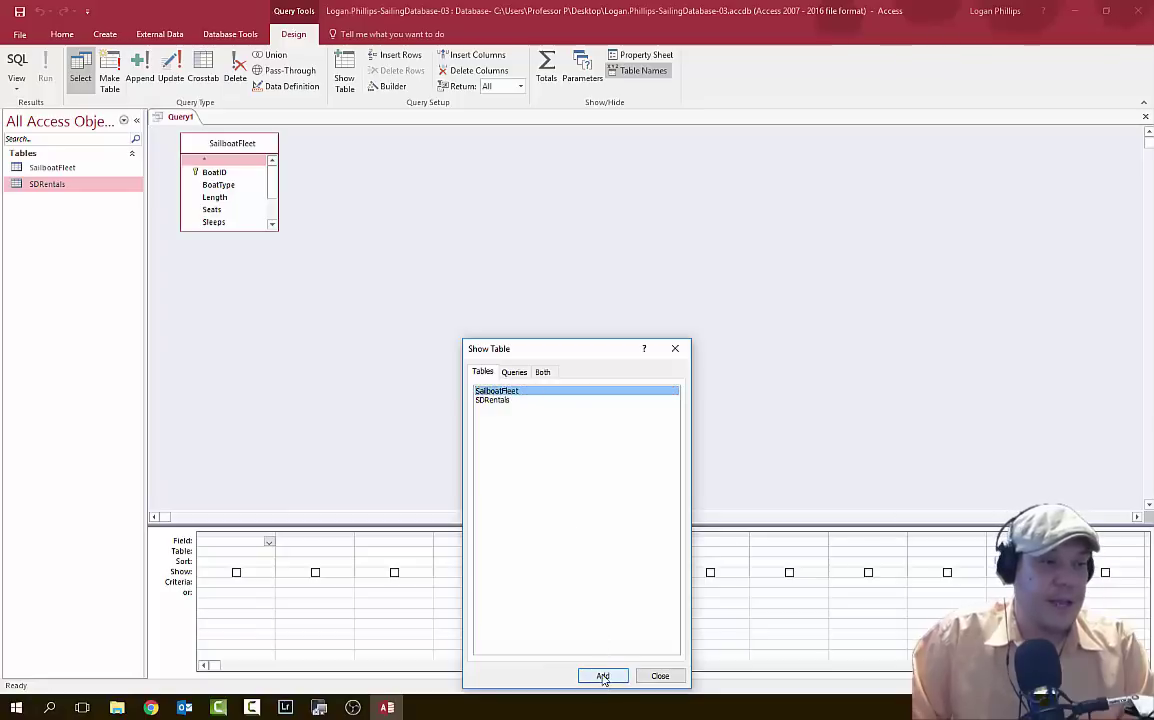
pyautogui.click(660, 677)
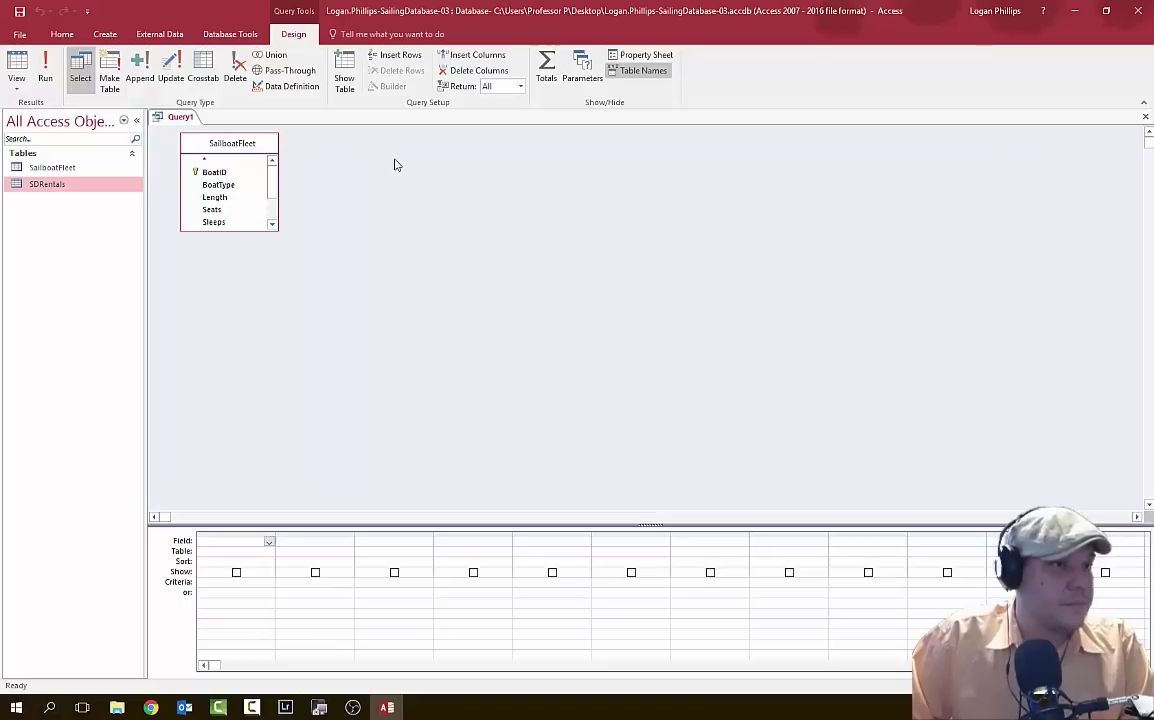
# Add the SDRentals table to the query alongside SailboatFleet and close the table selection dialog.
pyautogui.press('F9')
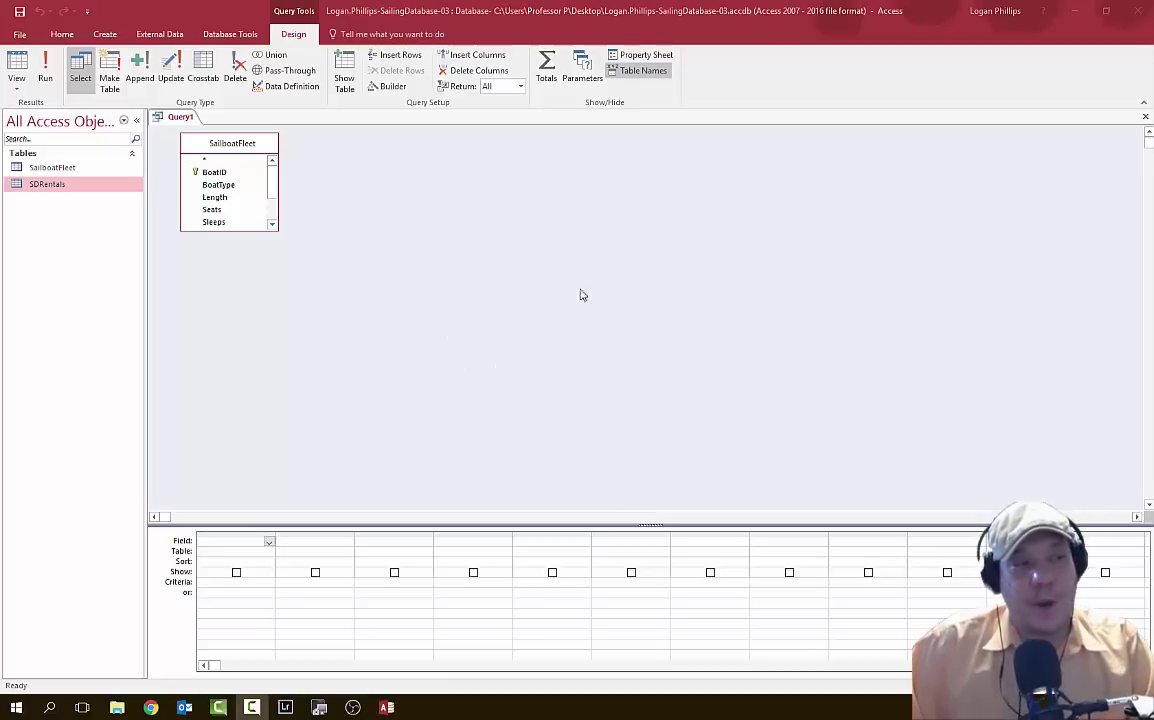
pyautogui.rightClick(494, 237)
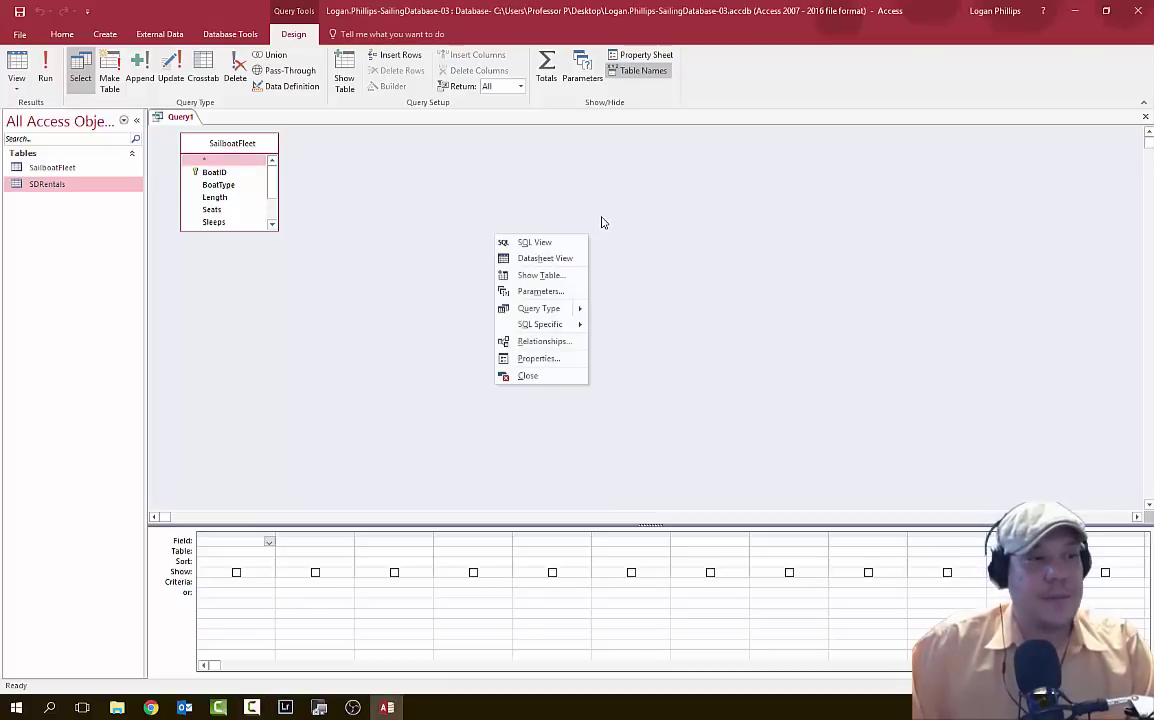
pyautogui.click(570, 276)
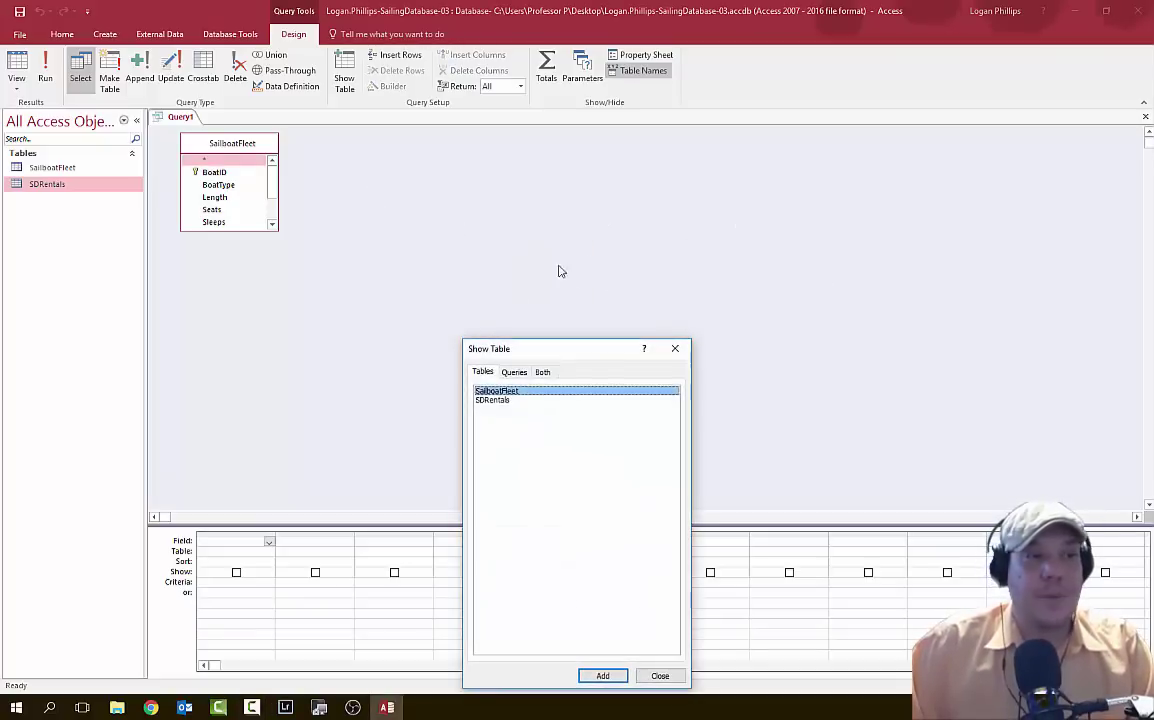
pyautogui.moveTo(618, 352); pyautogui.dragTo(595, 258)
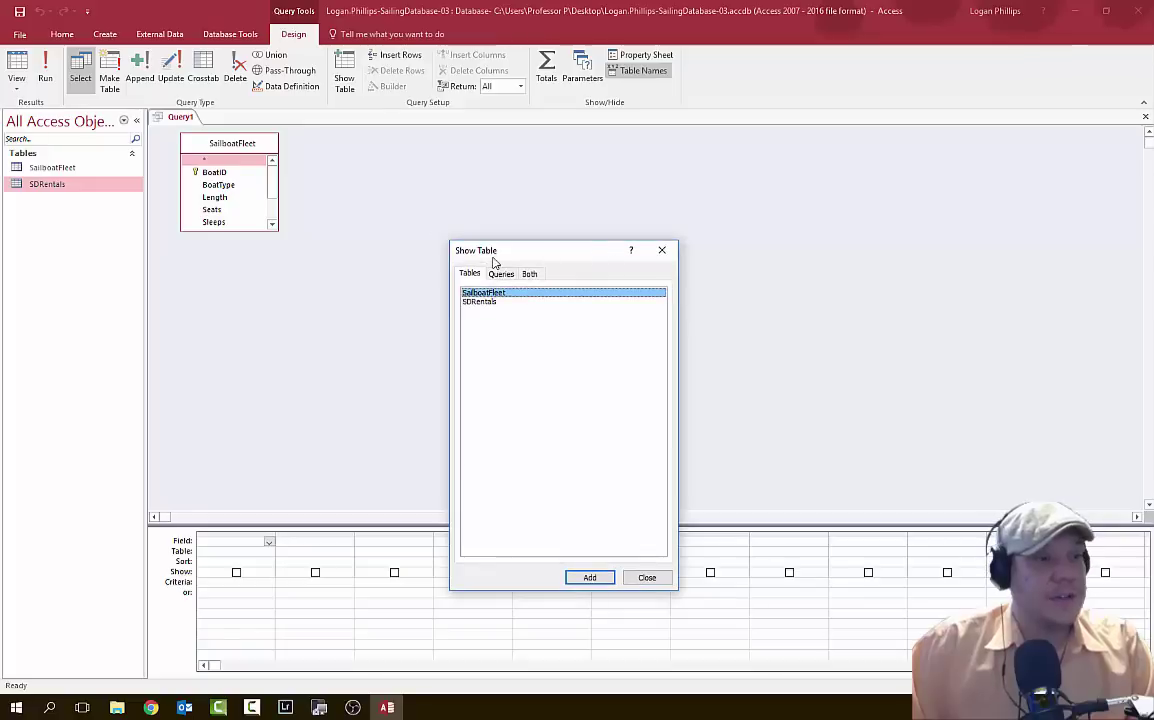
pyautogui.click(482, 302)
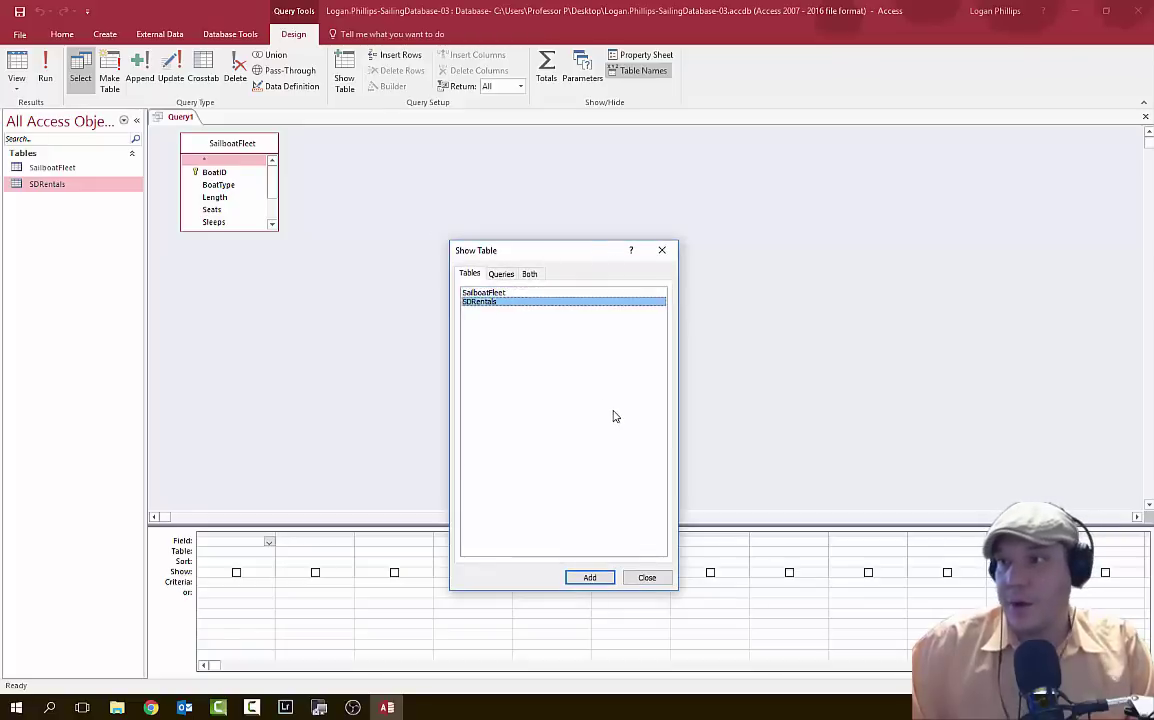
pyautogui.click(590, 577)
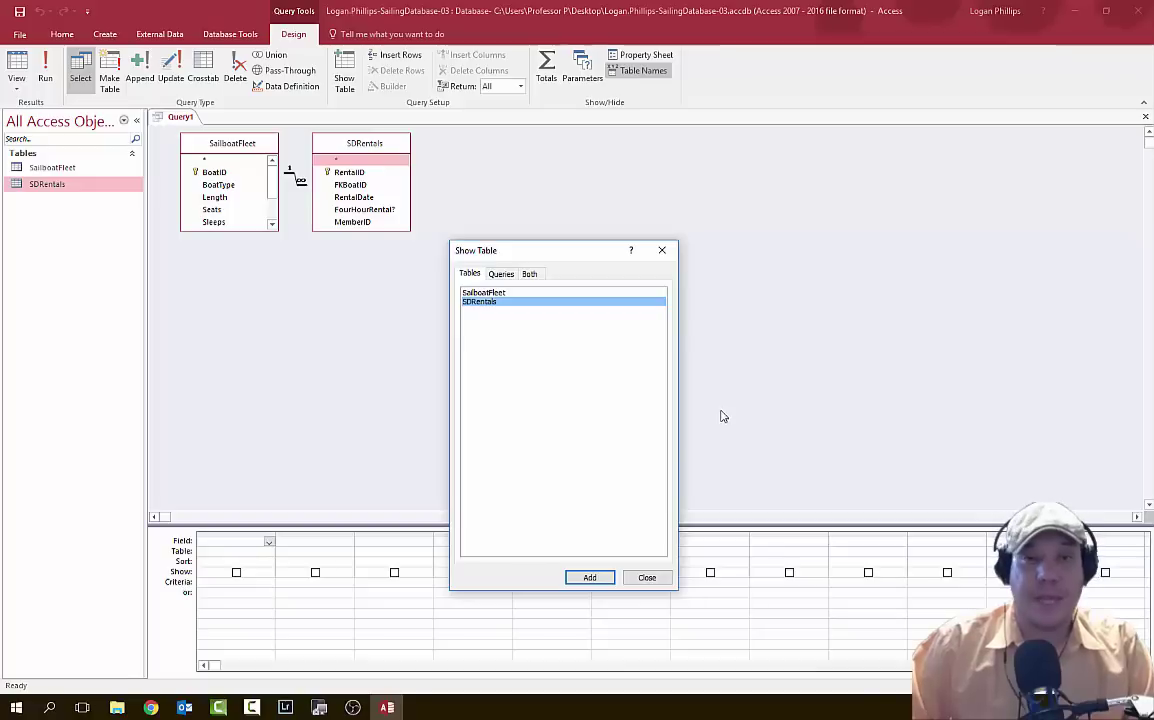
pyautogui.click(648, 578)
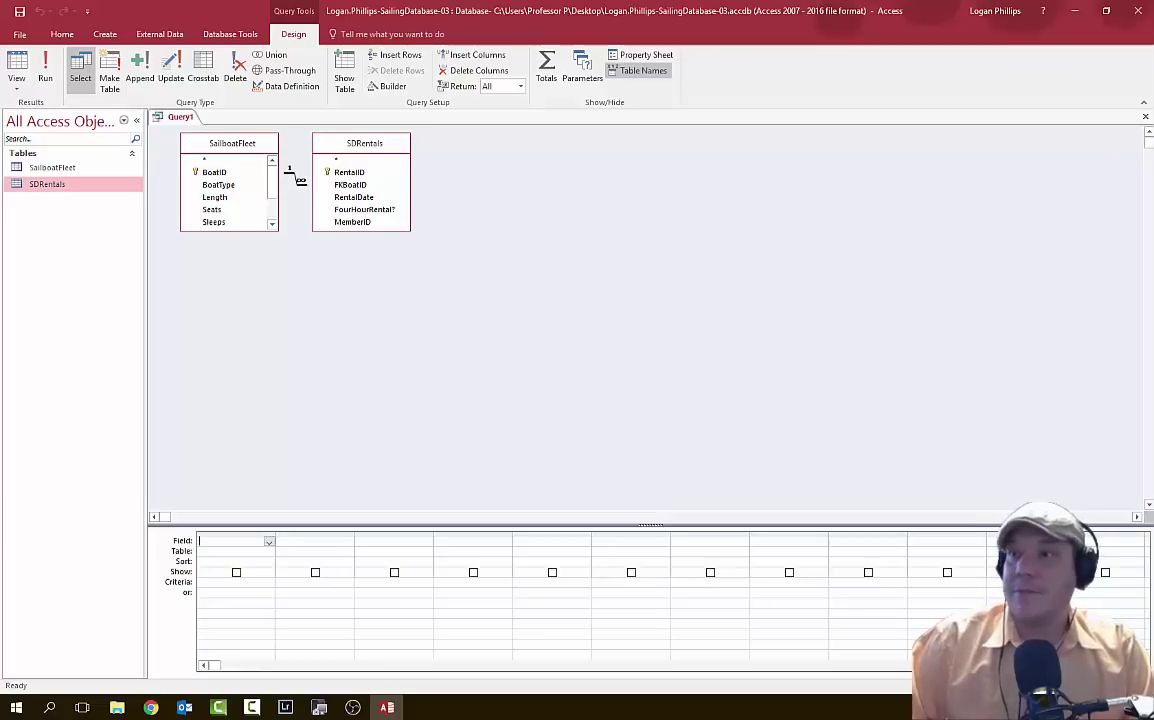
# Add FKBoatID from SDRentals and BoatType from SailboatFleet as the first two fields of the query grid.
pyautogui.hotkey('alt', 'Tab')
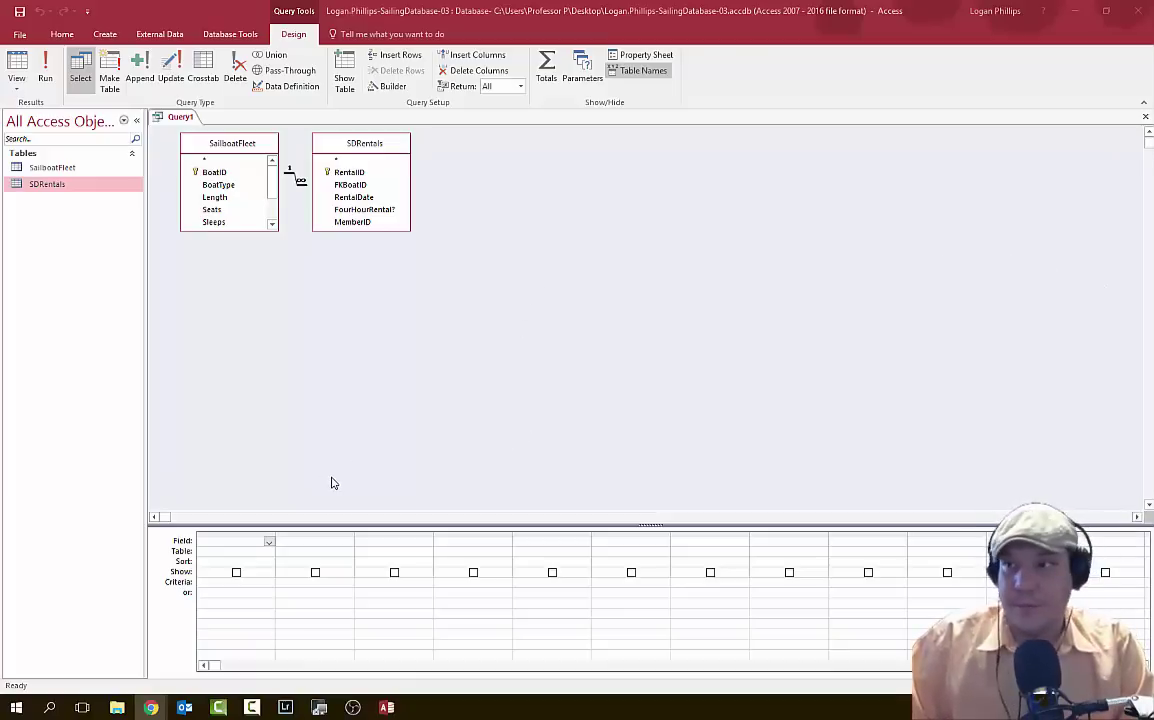
pyautogui.click(269, 541)
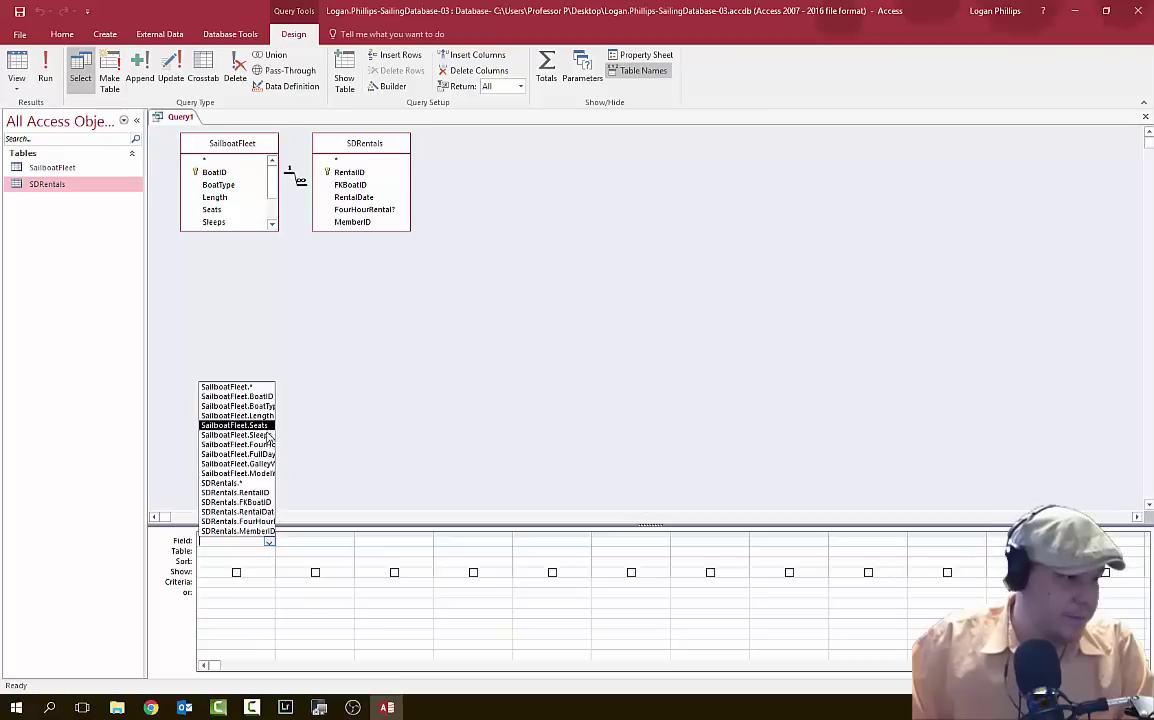
pyautogui.click(262, 502)
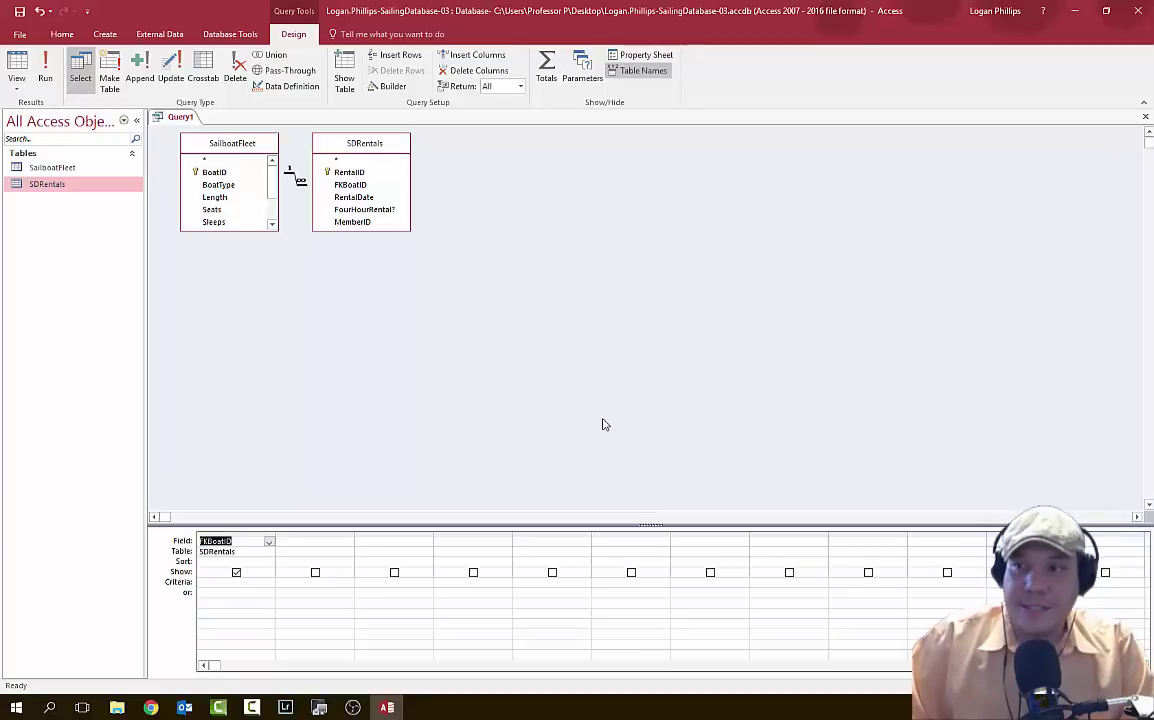
pyautogui.click(304, 542)
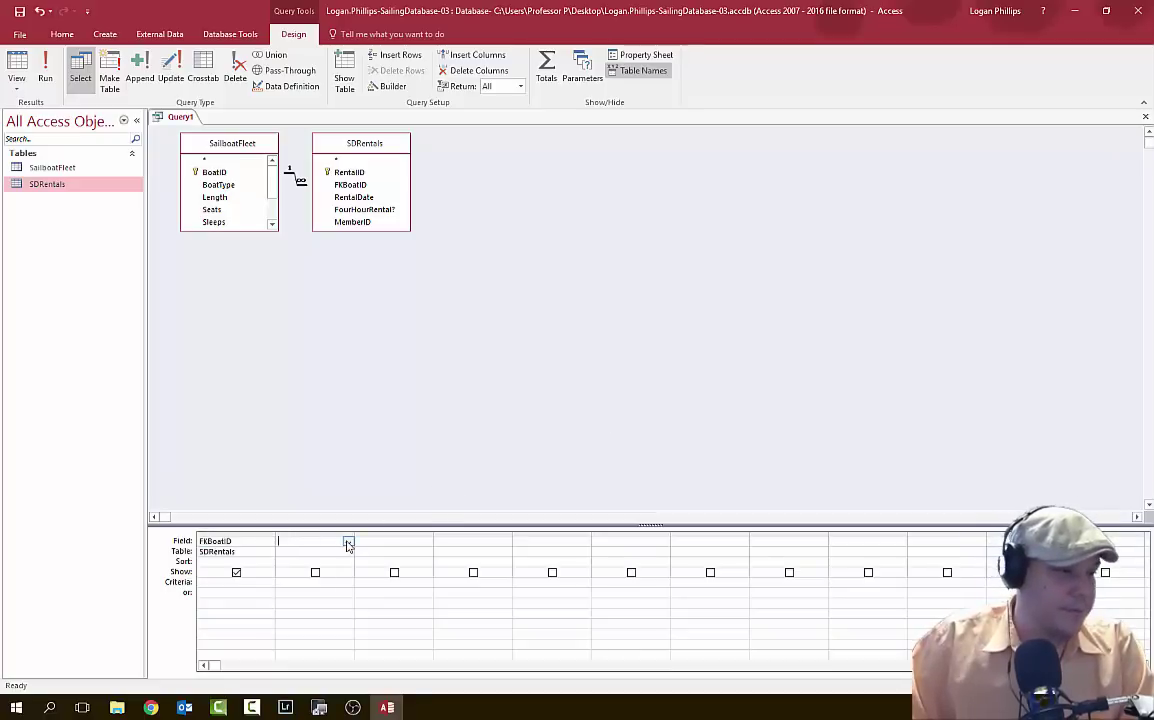
pyautogui.click(348, 543)
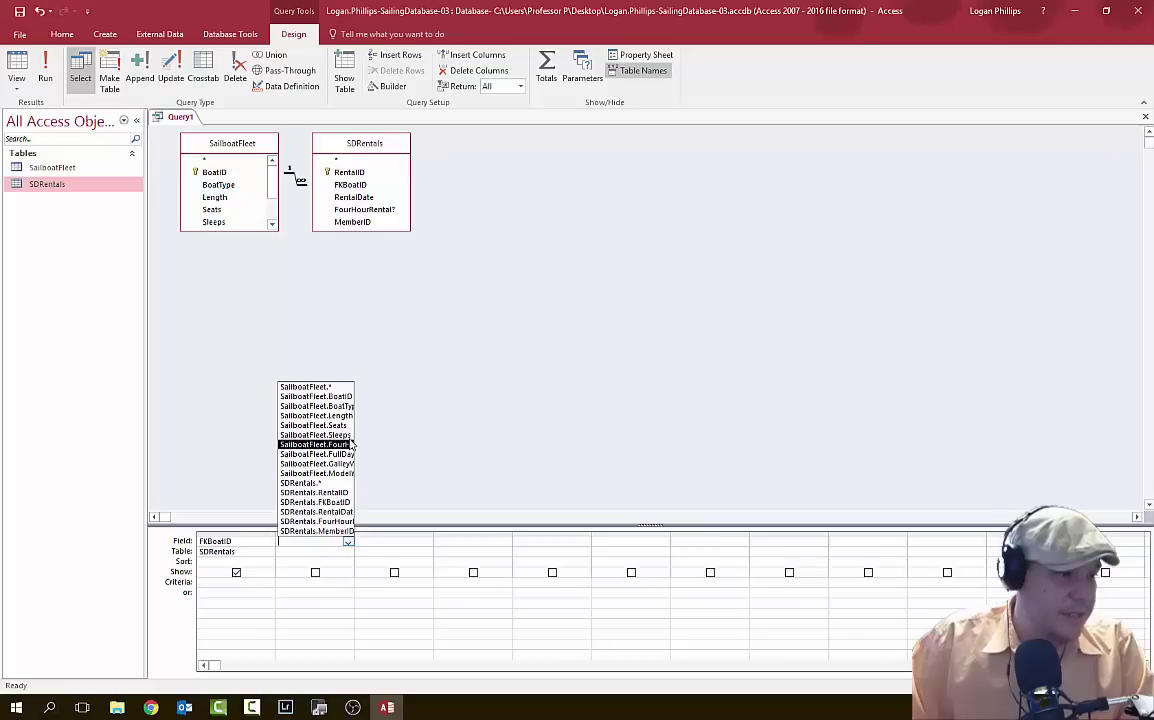
pyautogui.click(340, 406)
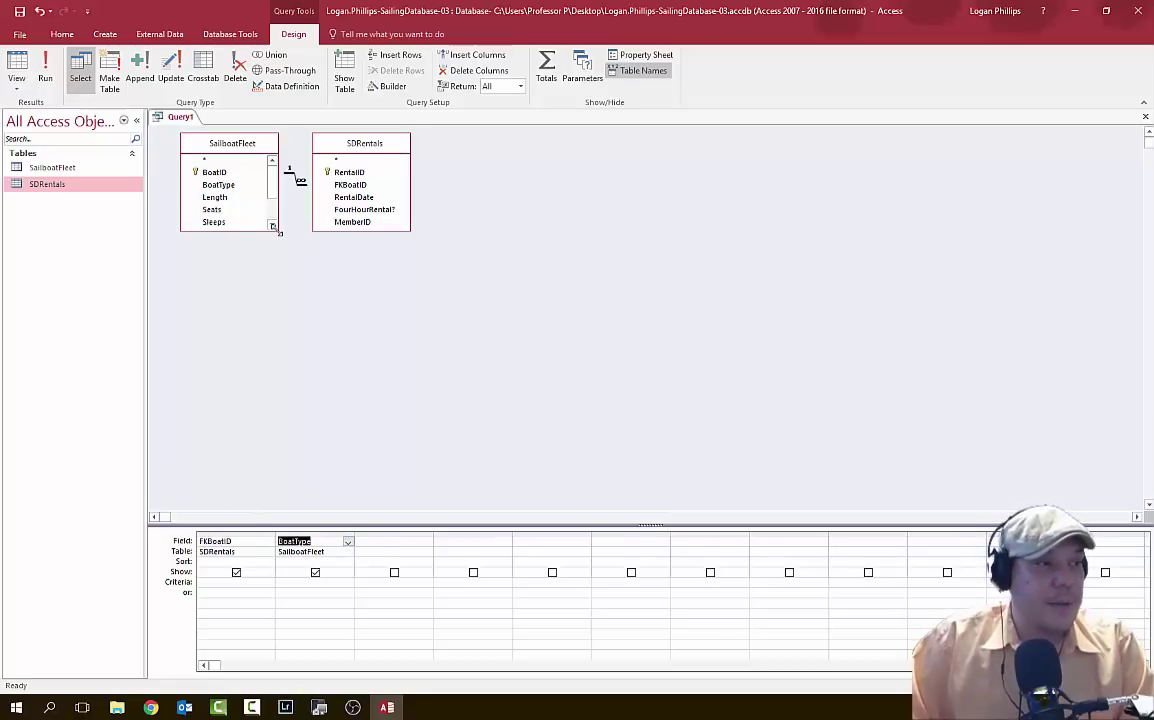
# Enlarge the SailboatFleet and SDRentals field lists so that all their fields show in full.
pyautogui.moveTo(279, 232); pyautogui.dragTo(295, 356)
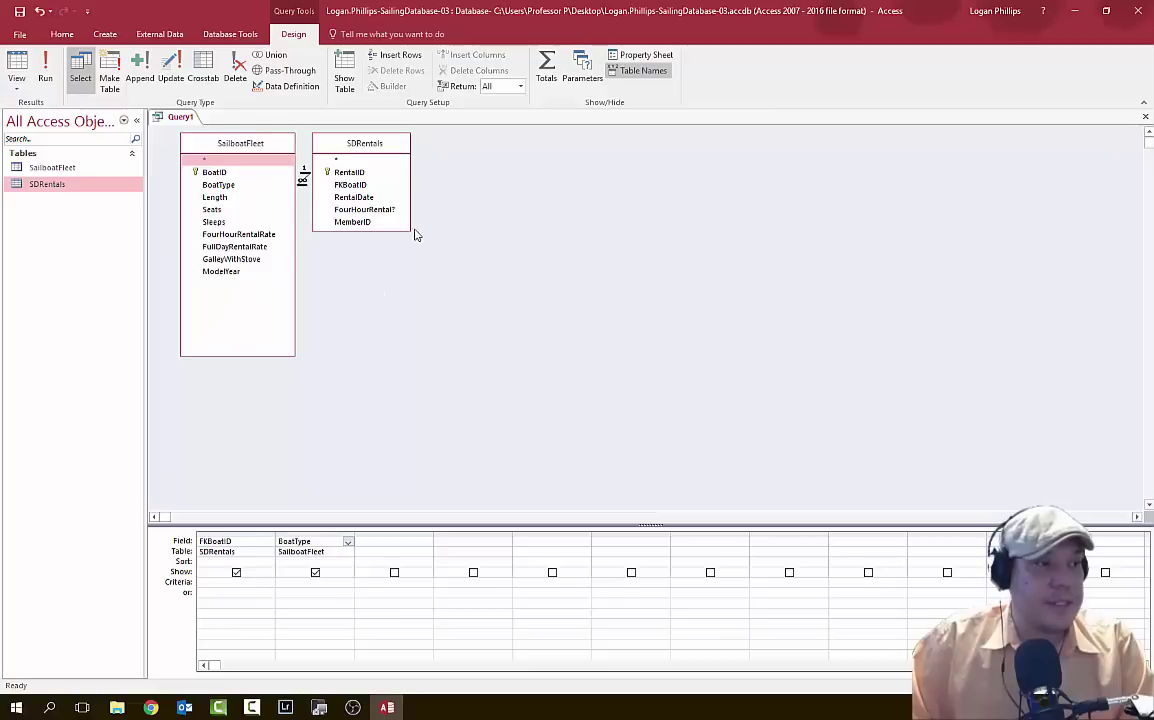
pyautogui.moveTo(408, 229); pyautogui.dragTo(441, 350)
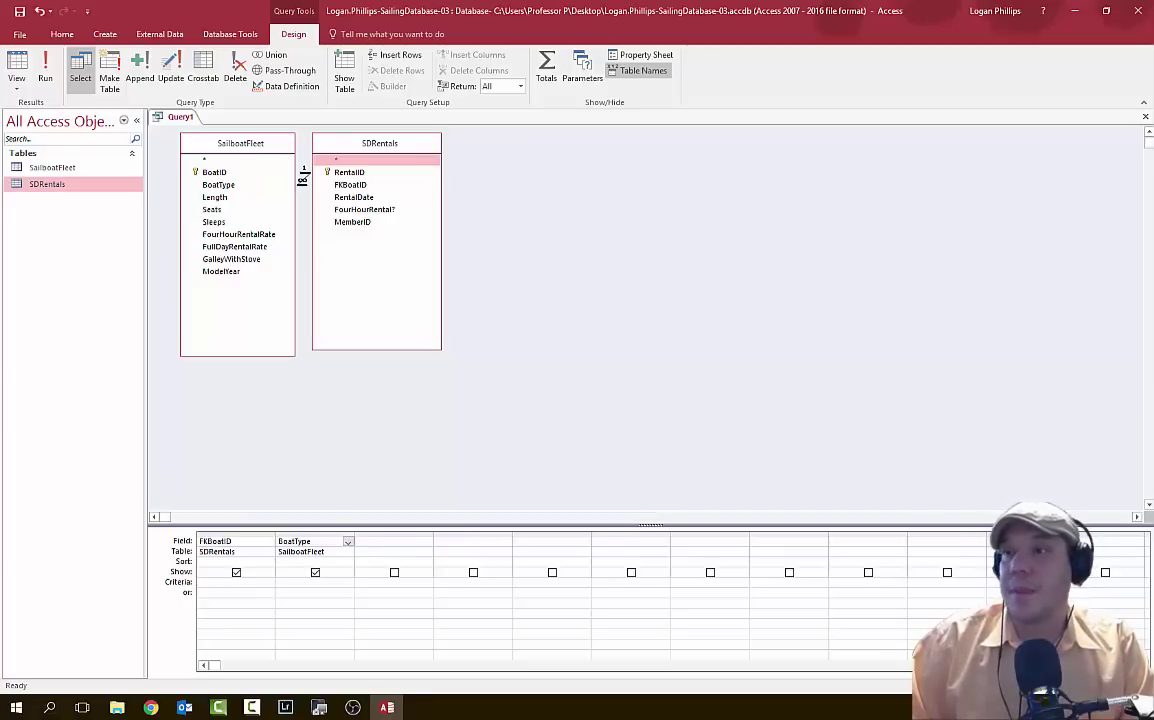
# Add FullDayRentalRate from SailboatFleet and FourHourRental? from SDRentals as the third and fourth query fields.
pyautogui.click(150, 707)
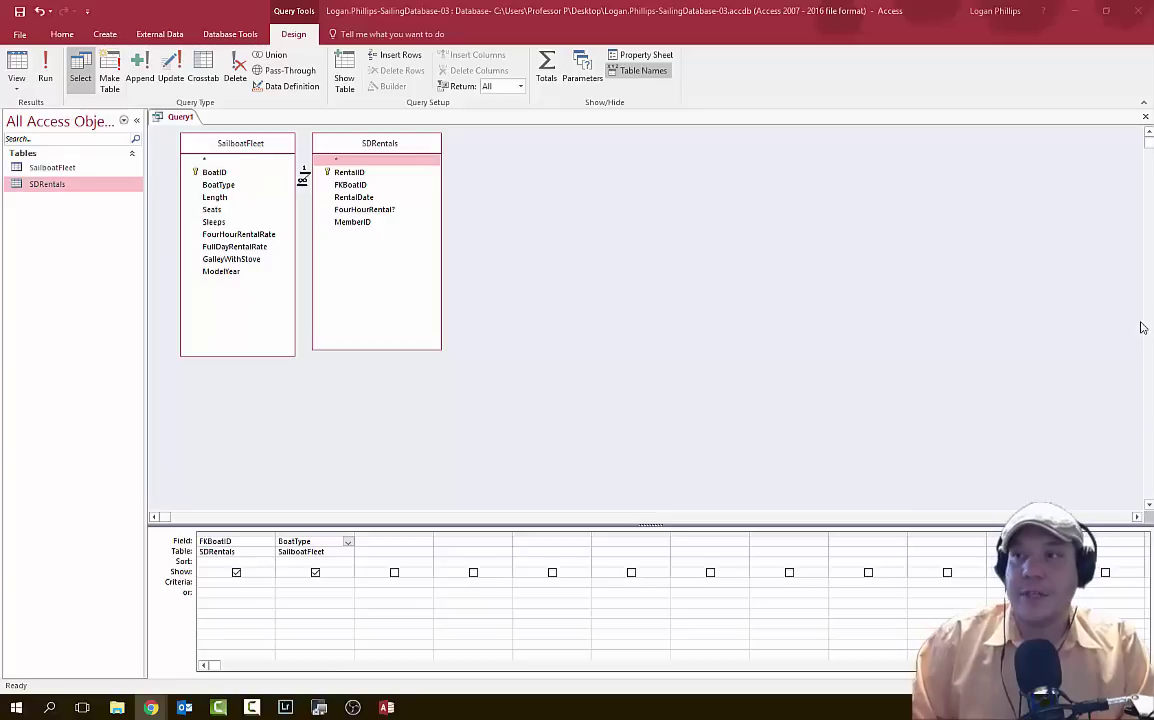
pyautogui.click(398, 543)
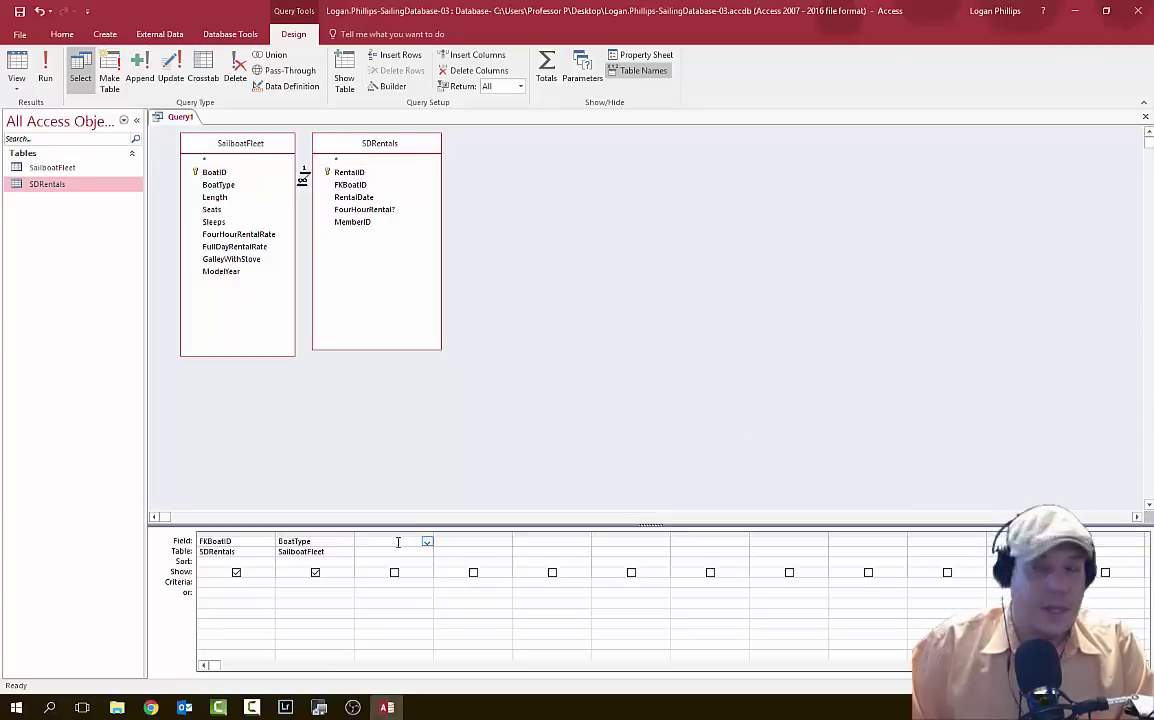
pyautogui.click(427, 541)
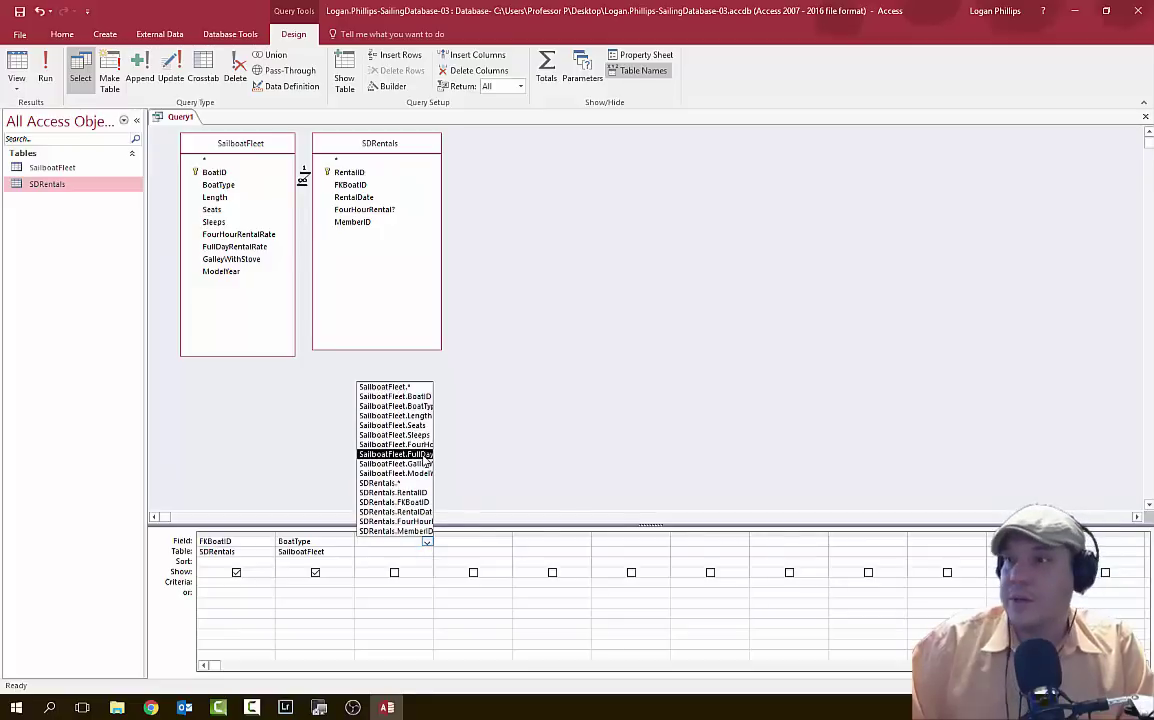
pyautogui.click(426, 456)
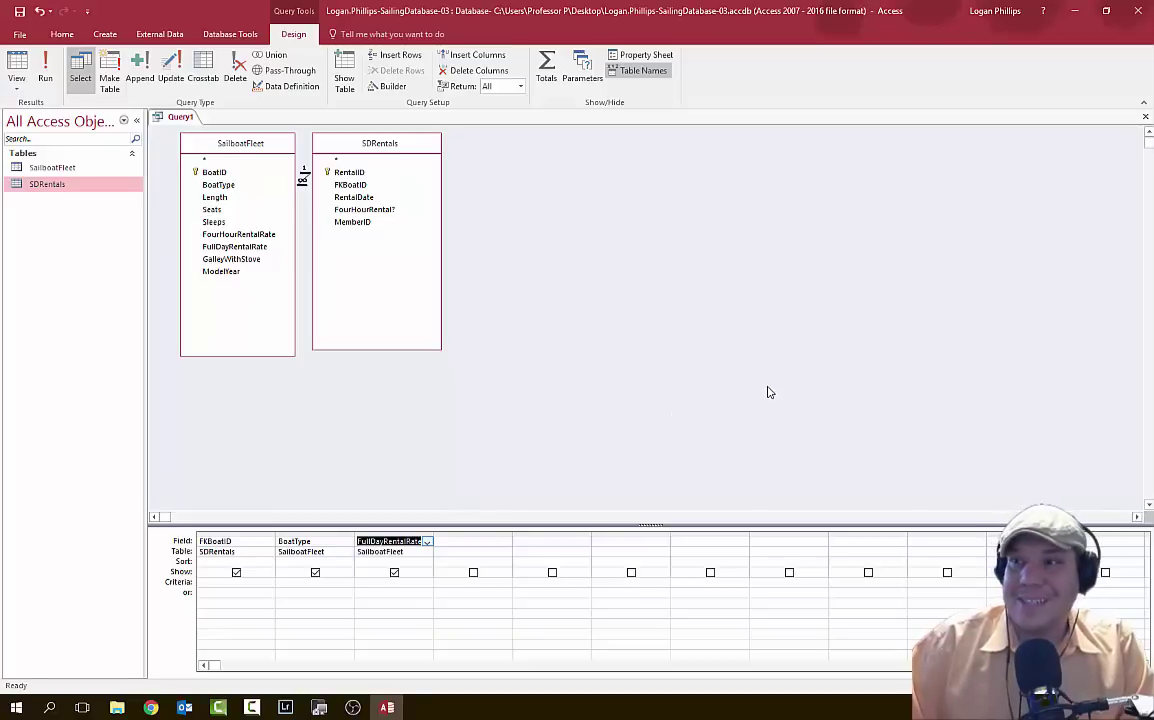
pyautogui.click(479, 541)
pyautogui.click(506, 541)
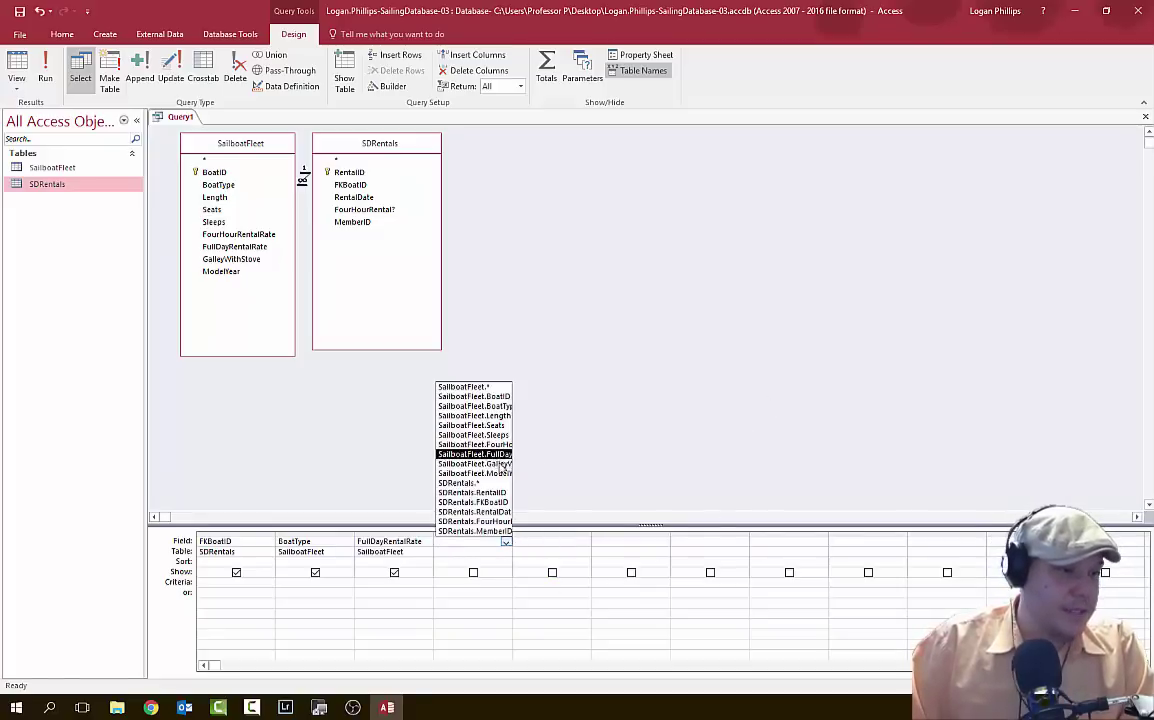
pyautogui.click(506, 524)
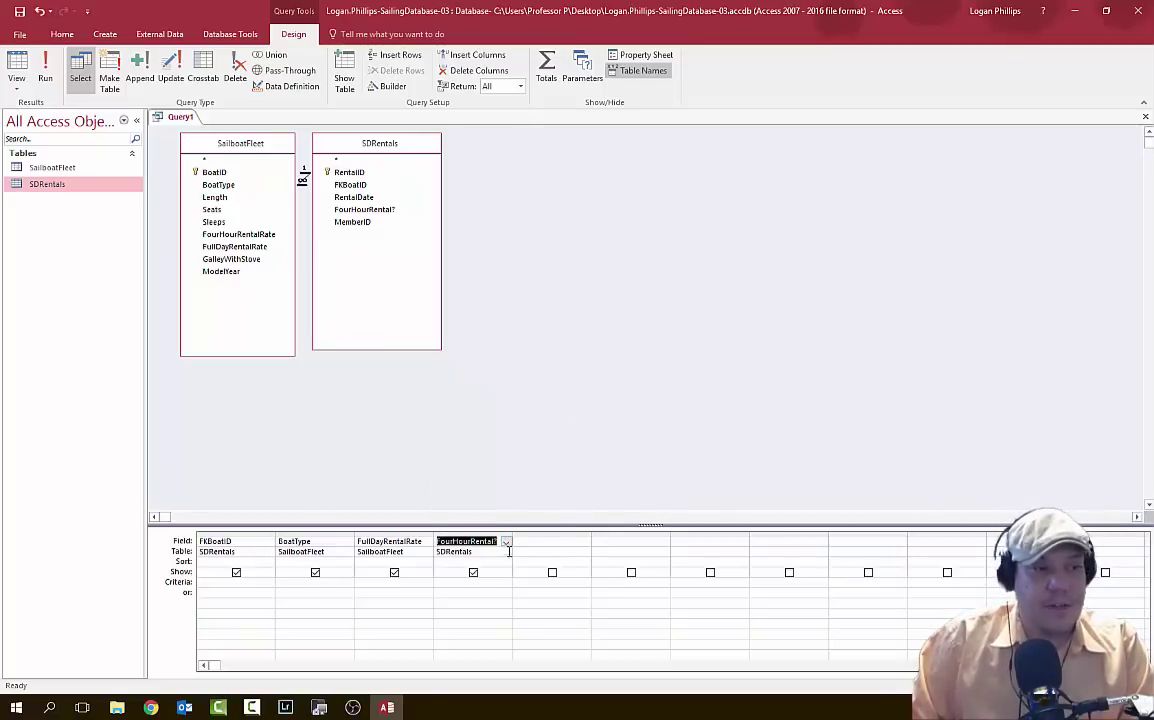
# Move the SDRentals field list farther from SailboatFleet and add the Total row to the query grid.
pyautogui.moveTo(365, 143); pyautogui.dragTo(424, 140)
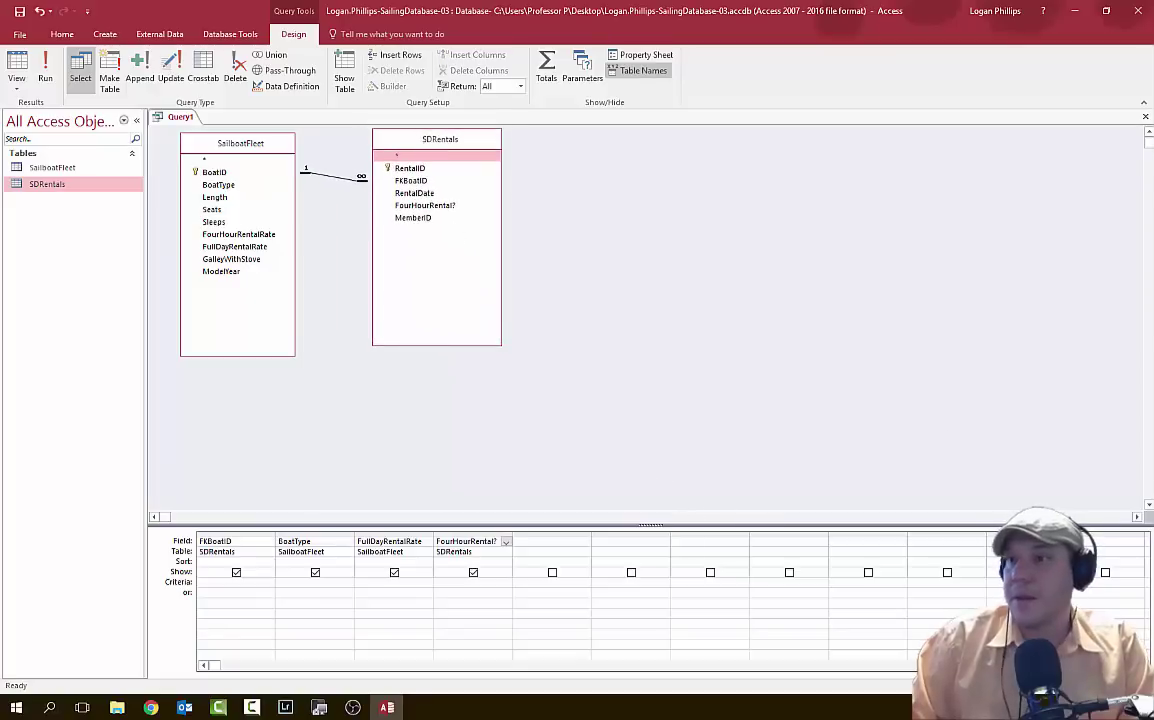
pyautogui.hotkey('alt', 'Tab')
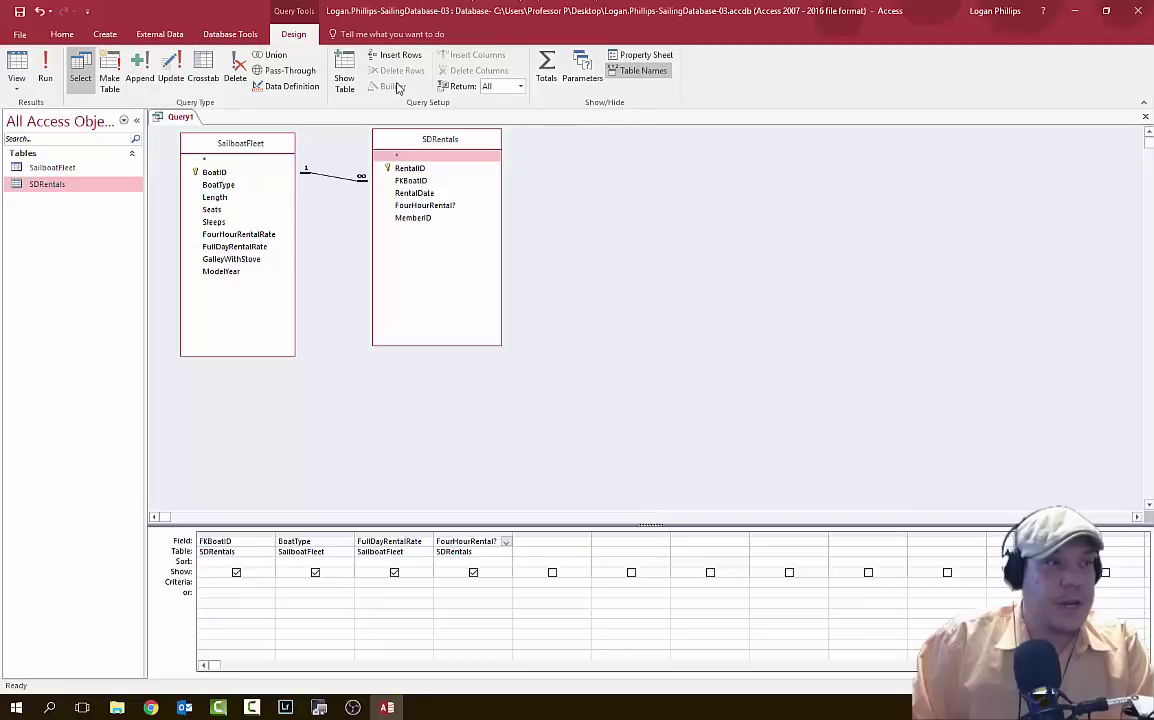
pyautogui.click(545, 88)
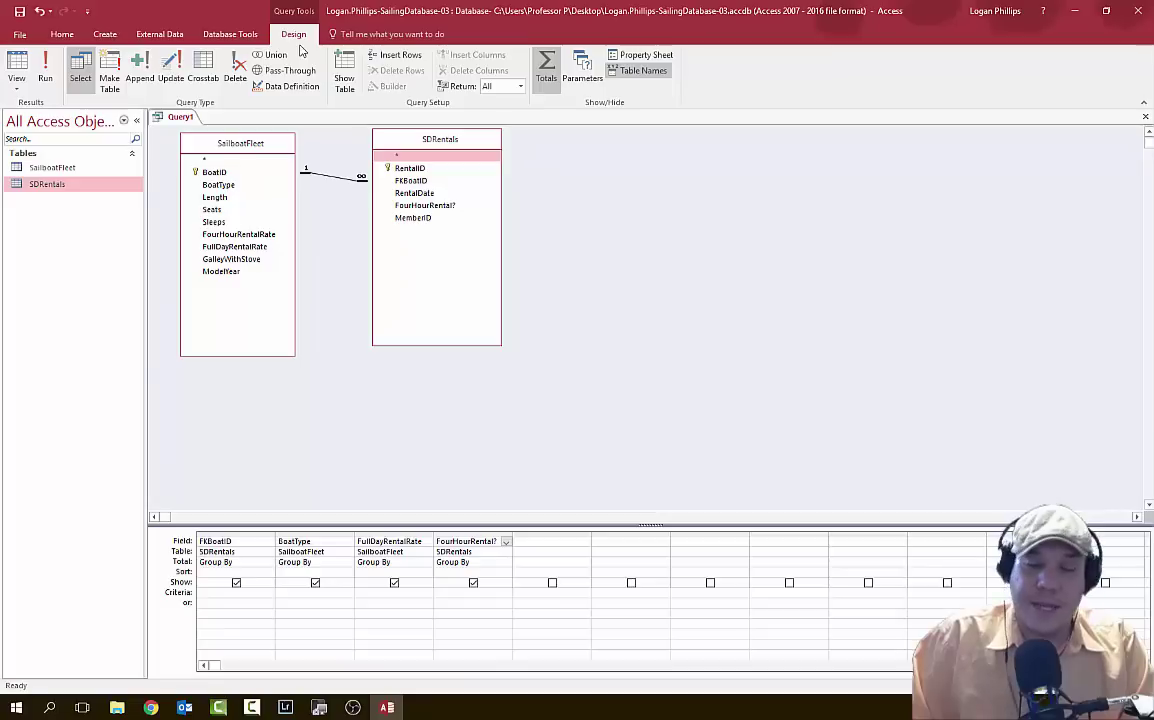
# Run the query to view the grouped rental records, and return to Design view.
pyautogui.click(45, 72)
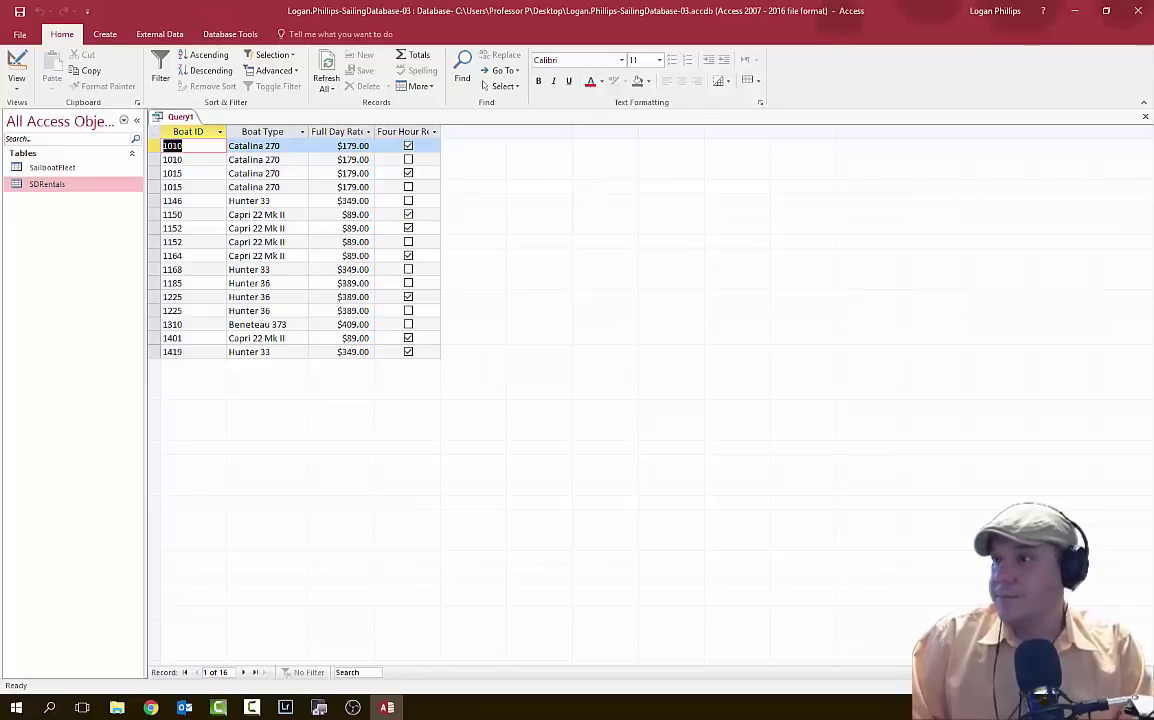
pyautogui.hotkey('alt', 'Tab')
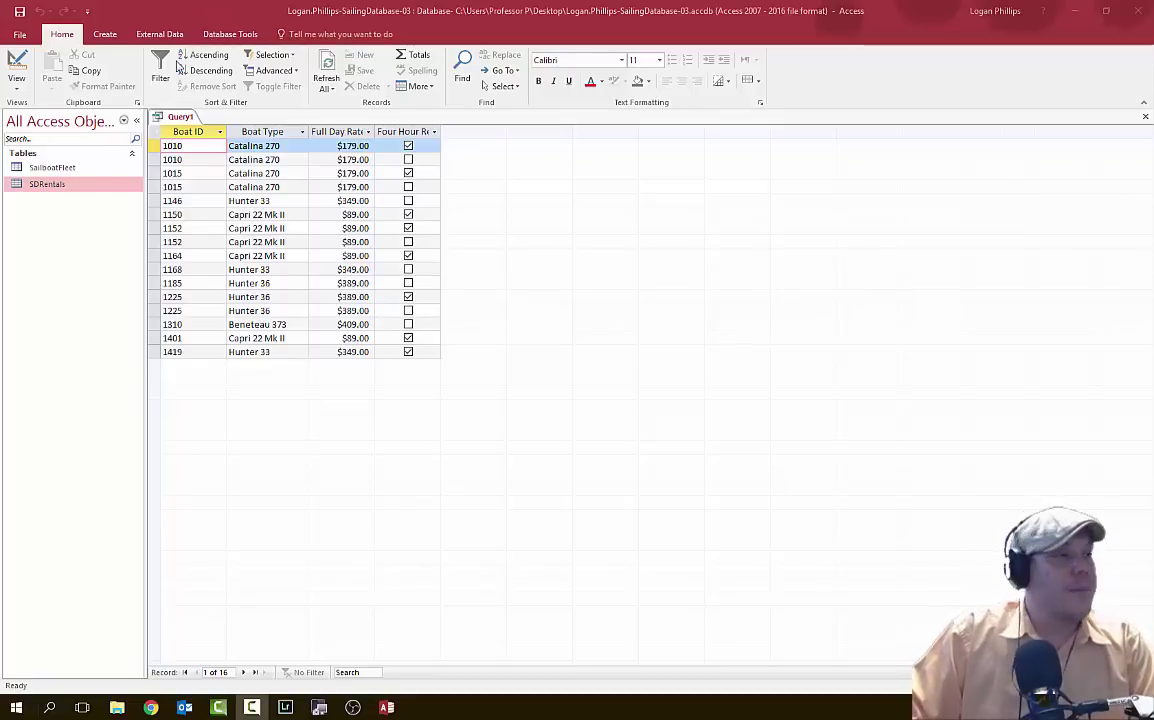
pyautogui.click(17, 80)
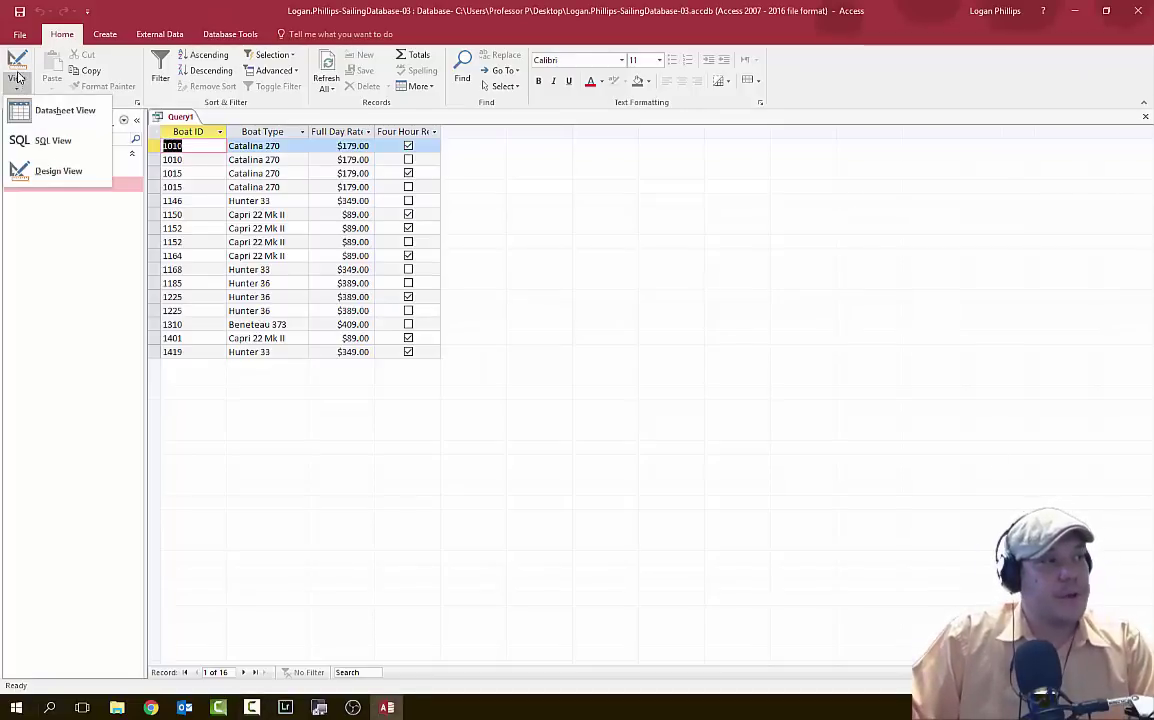
pyautogui.click(58, 171)
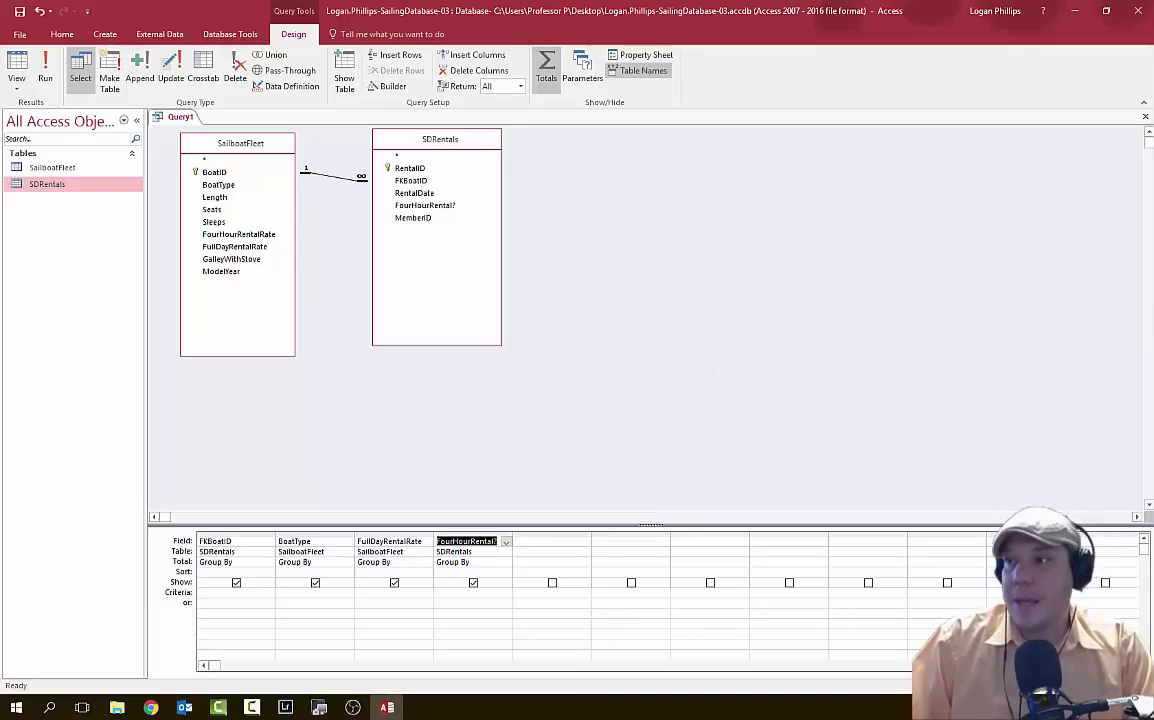
# Set the Total function to Sum for FullDayRentalRate and to Where for FourHourRental?
pyautogui.hotkey('alt', 'Tab')
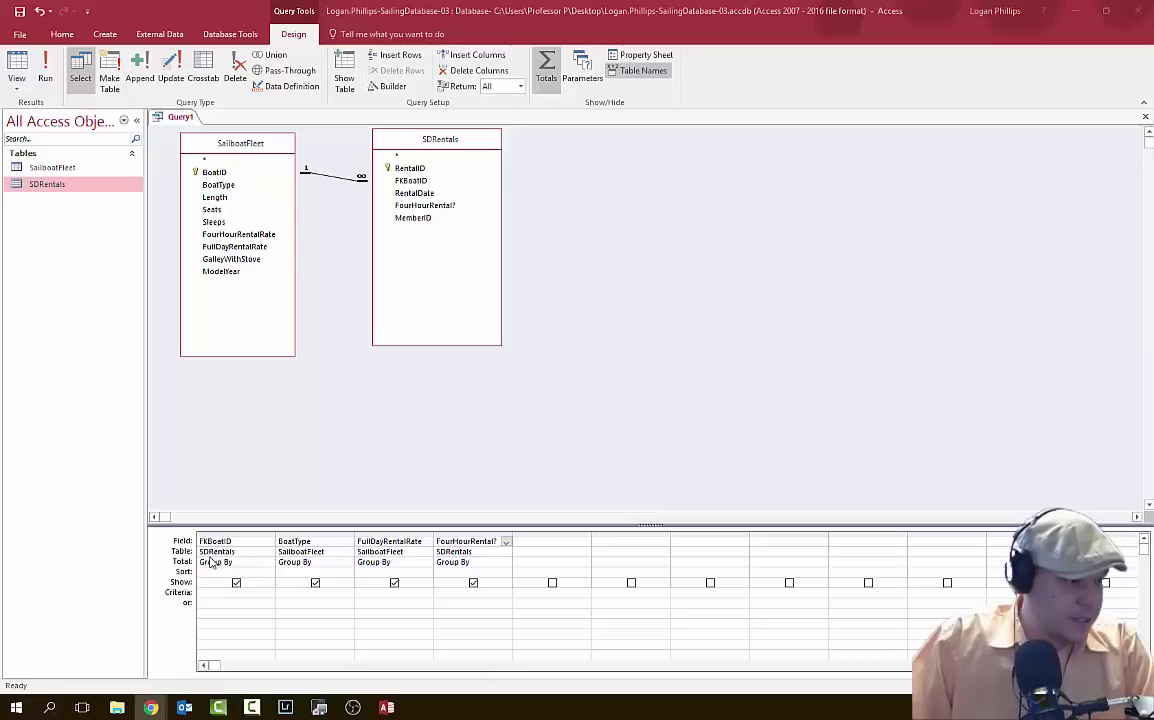
pyautogui.click(426, 563)
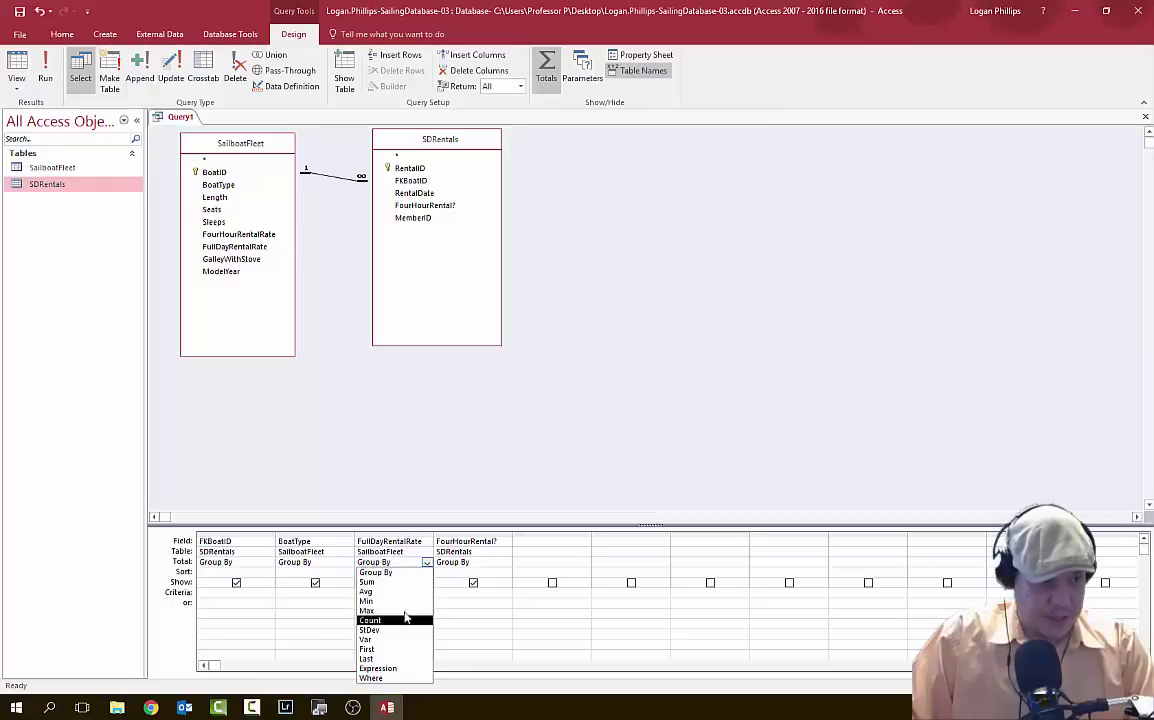
pyautogui.click(375, 581)
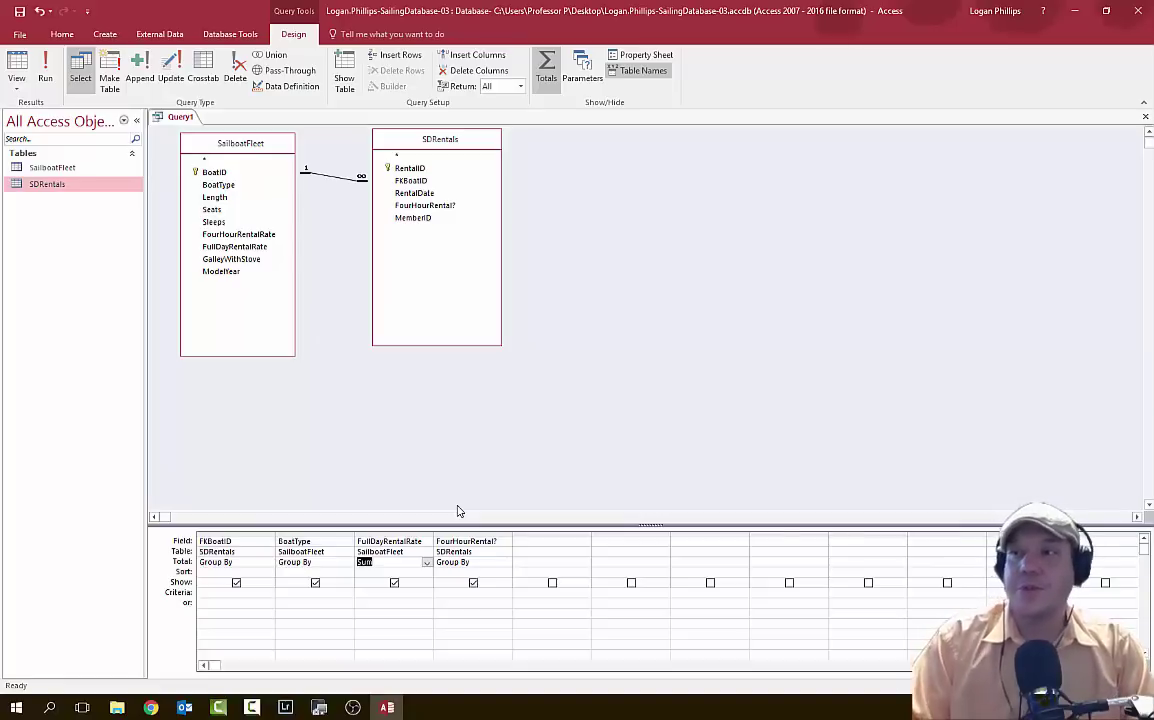
pyautogui.click(470, 561)
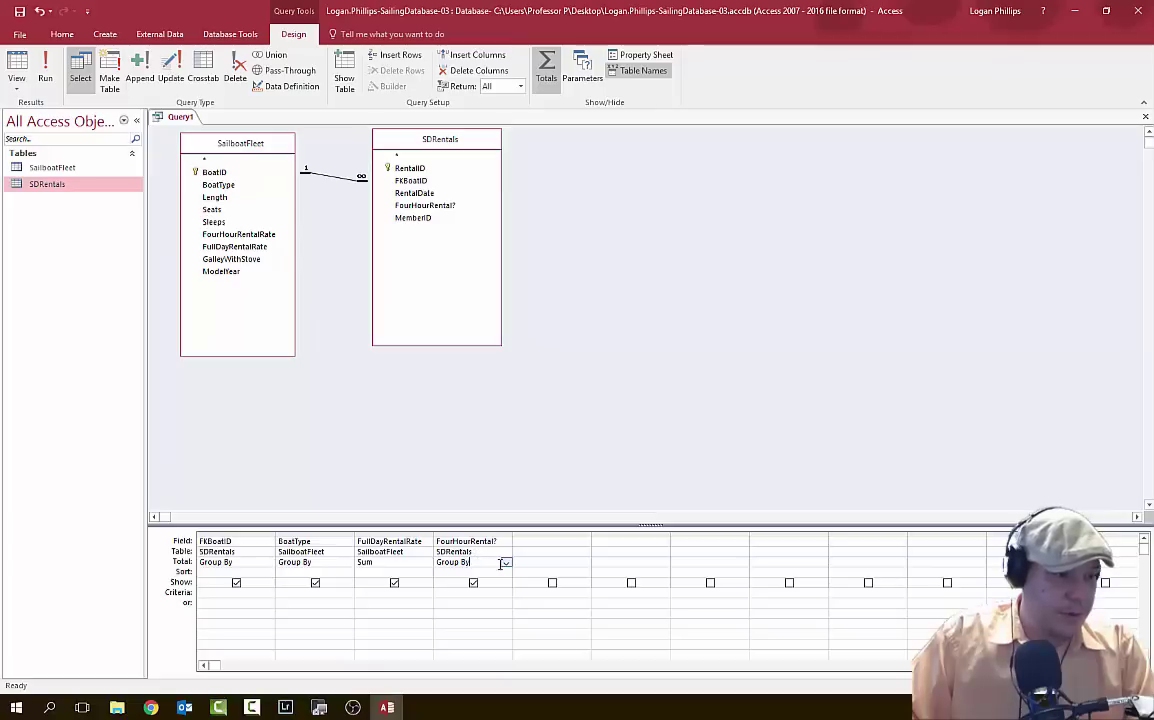
pyautogui.click(506, 564)
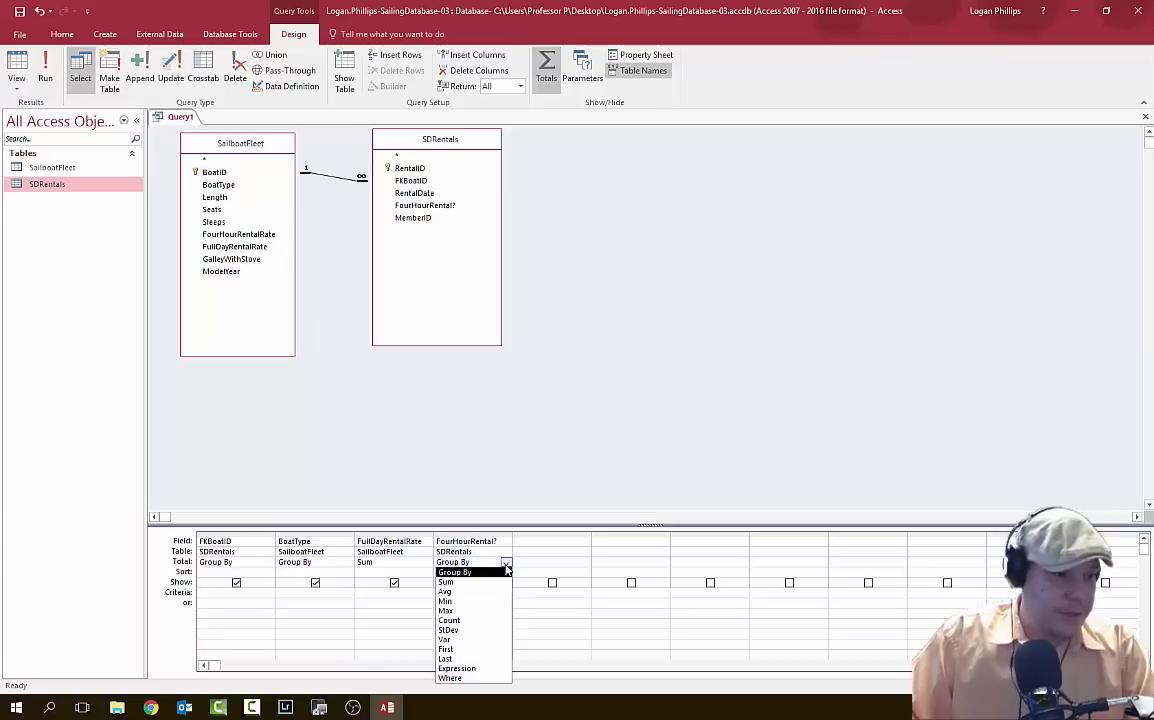
pyautogui.click(472, 678)
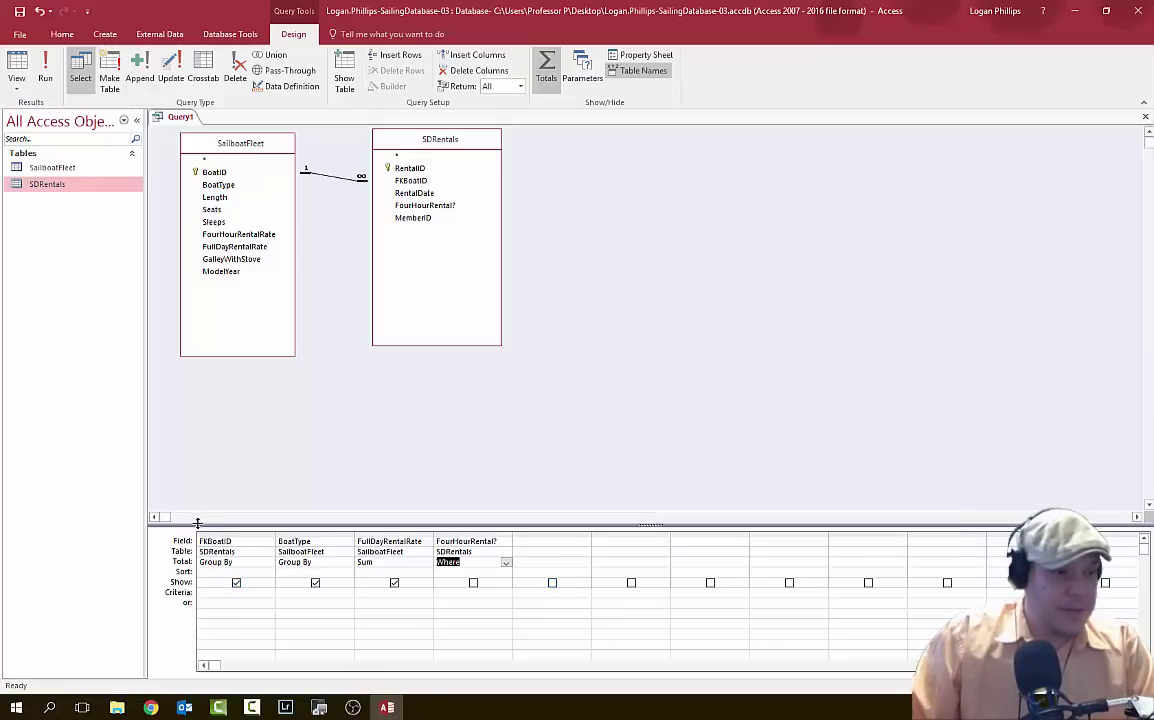
# Set the criterion for the FourHourRental? field to No.
pyautogui.click(451, 592)
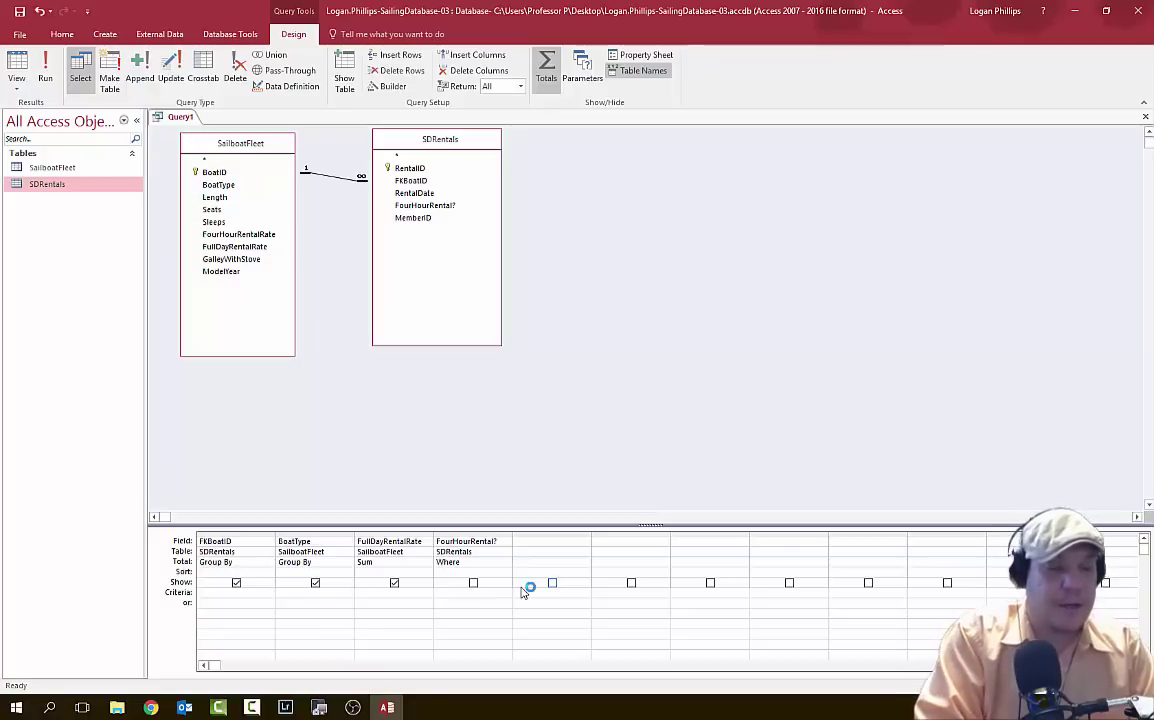
pyautogui.write('No')
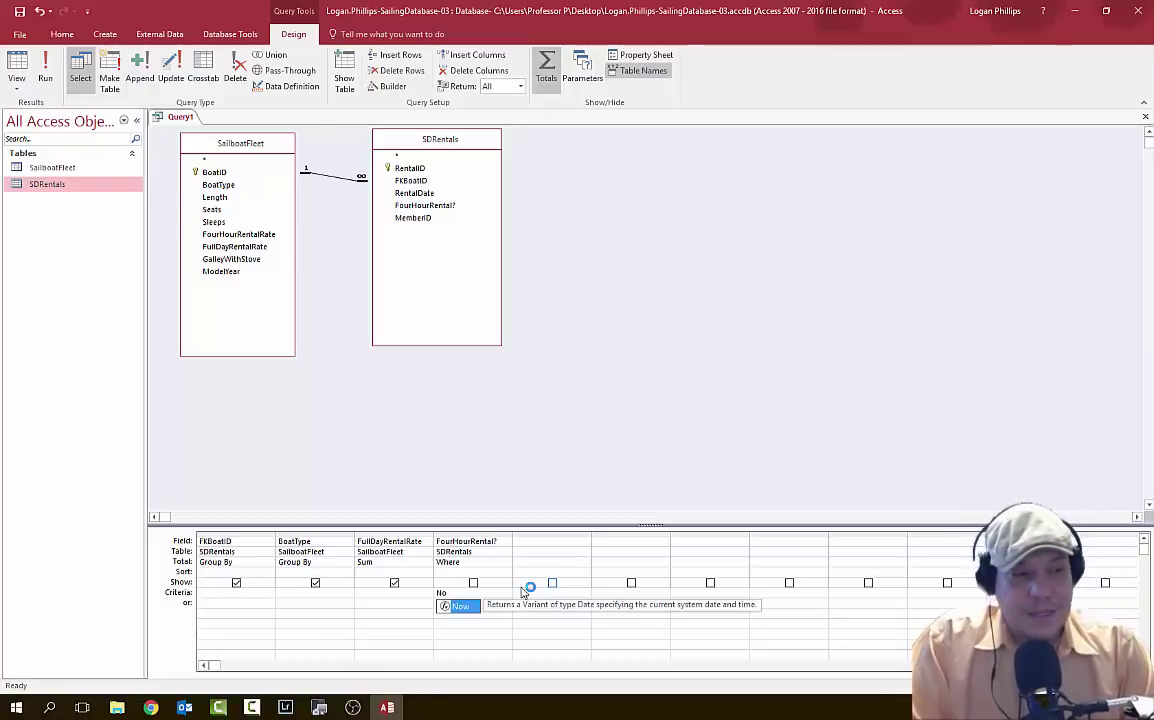
pyautogui.write('w(')
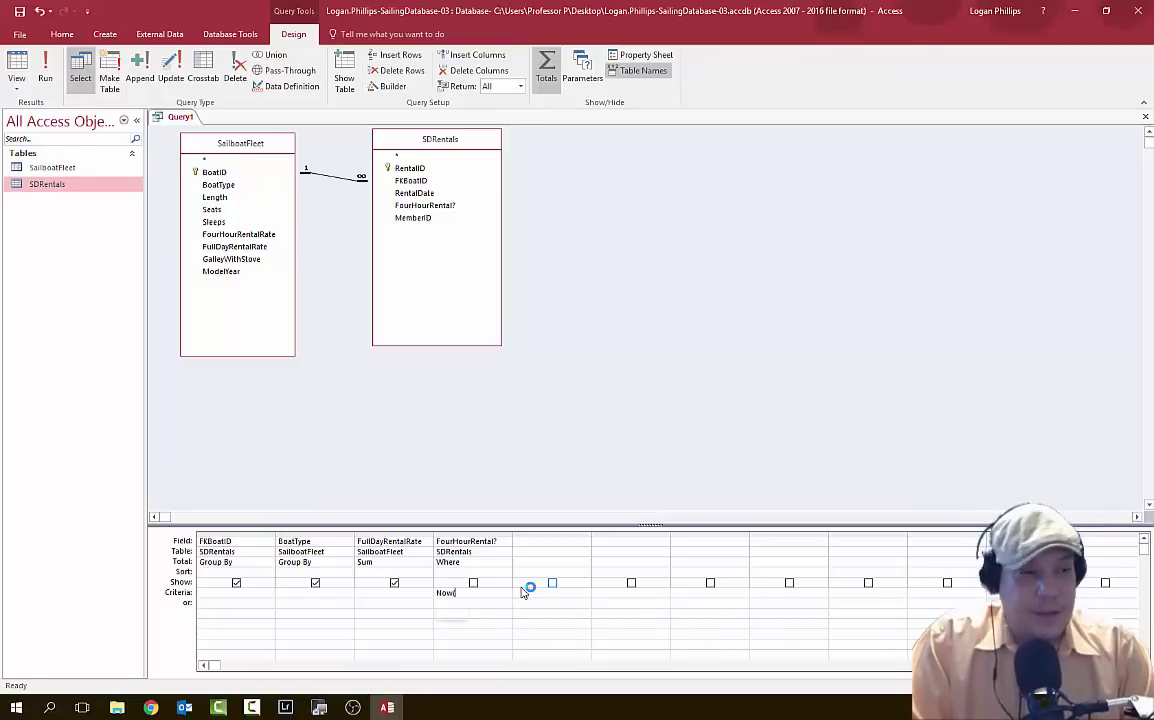
pyautogui.press('BackSpace')
pyautogui.press('BackSpace')
pyautogui.press('BackSpace')
pyautogui.press('BackSpace')
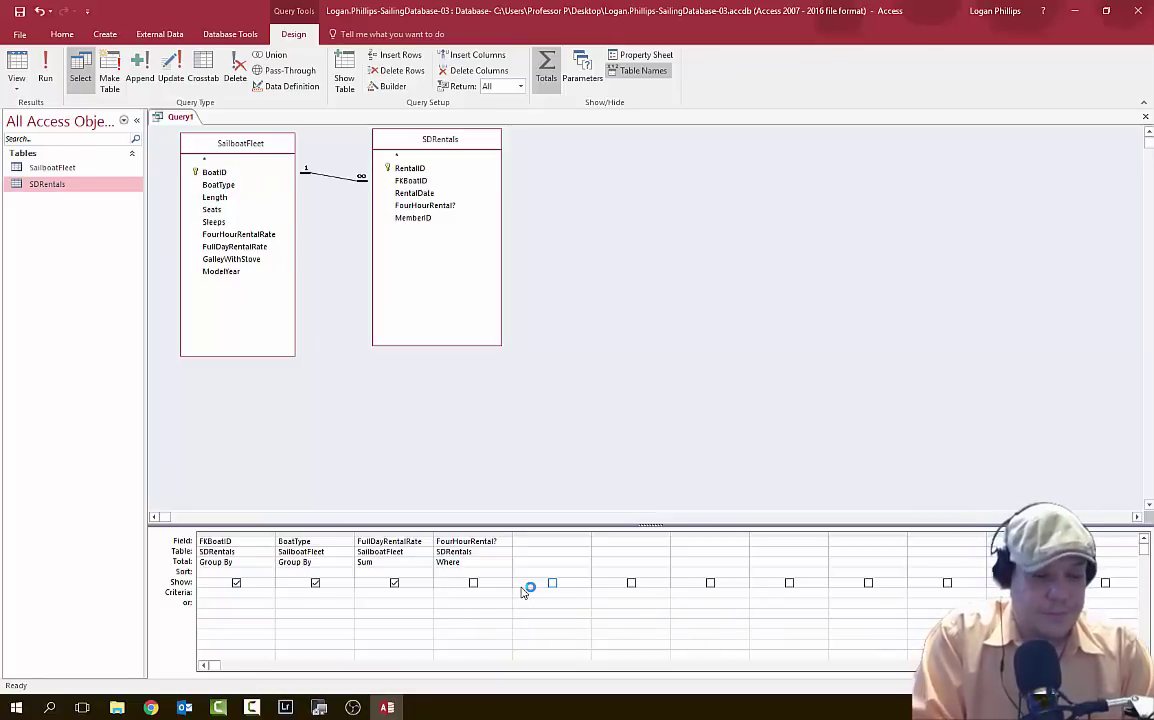
pyautogui.write('No')
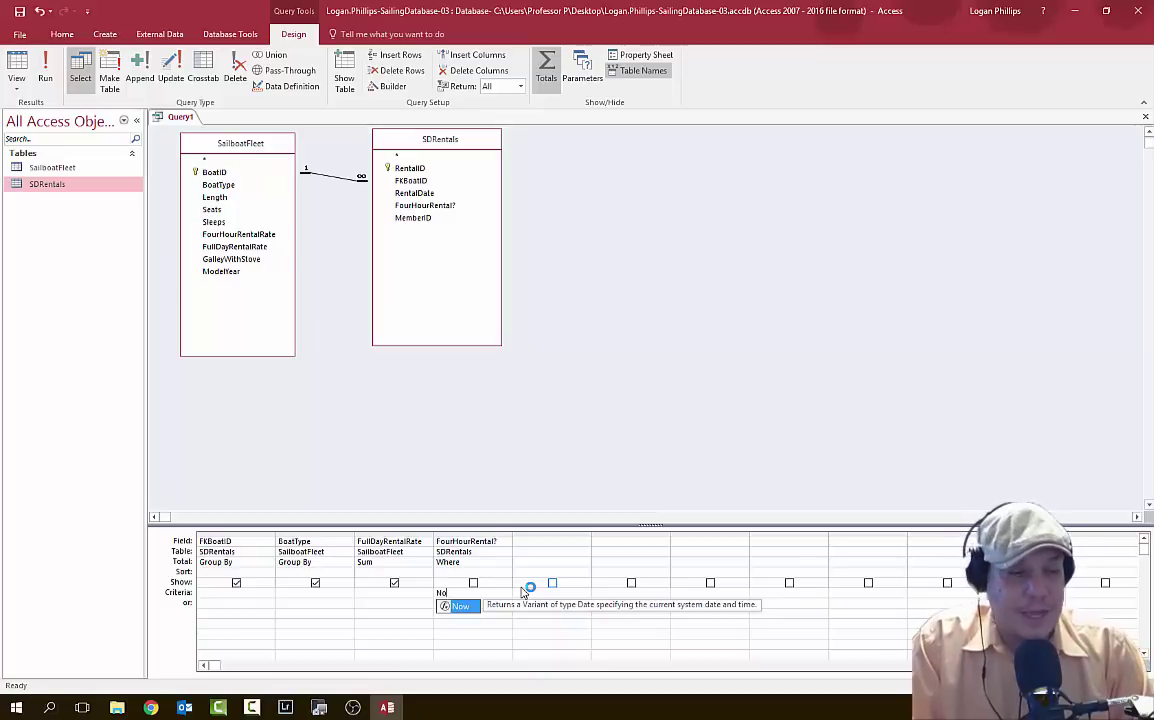
pyautogui.click(522, 592)
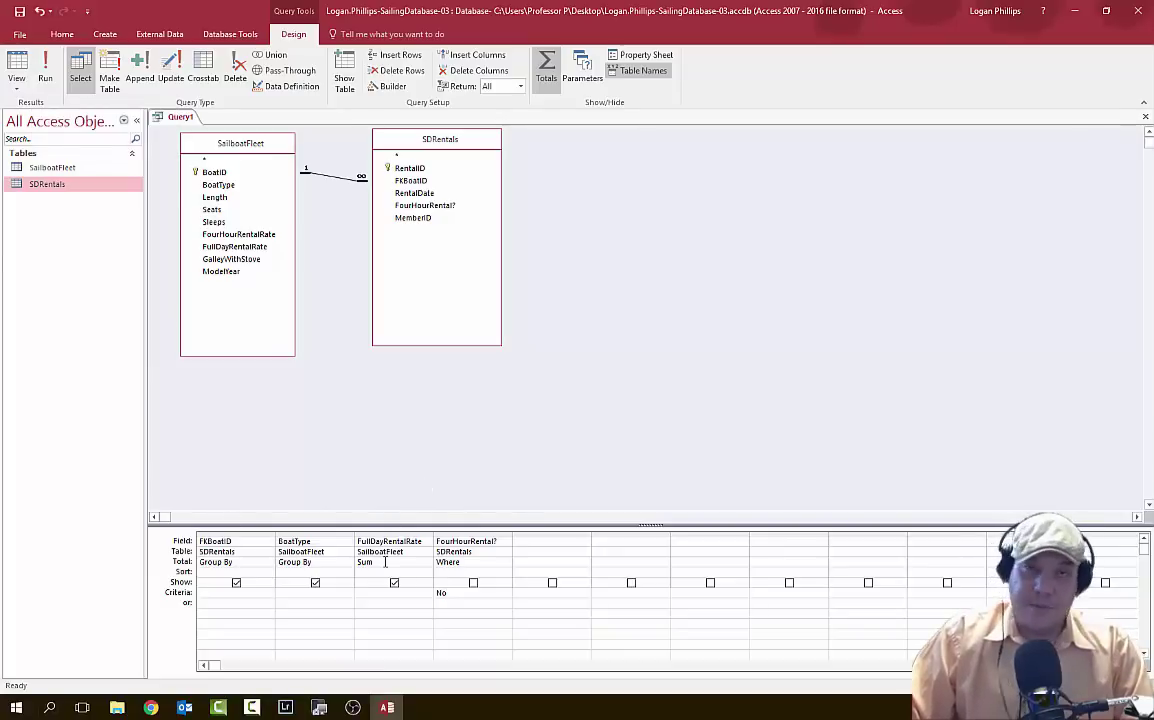
pyautogui.click(448, 592)
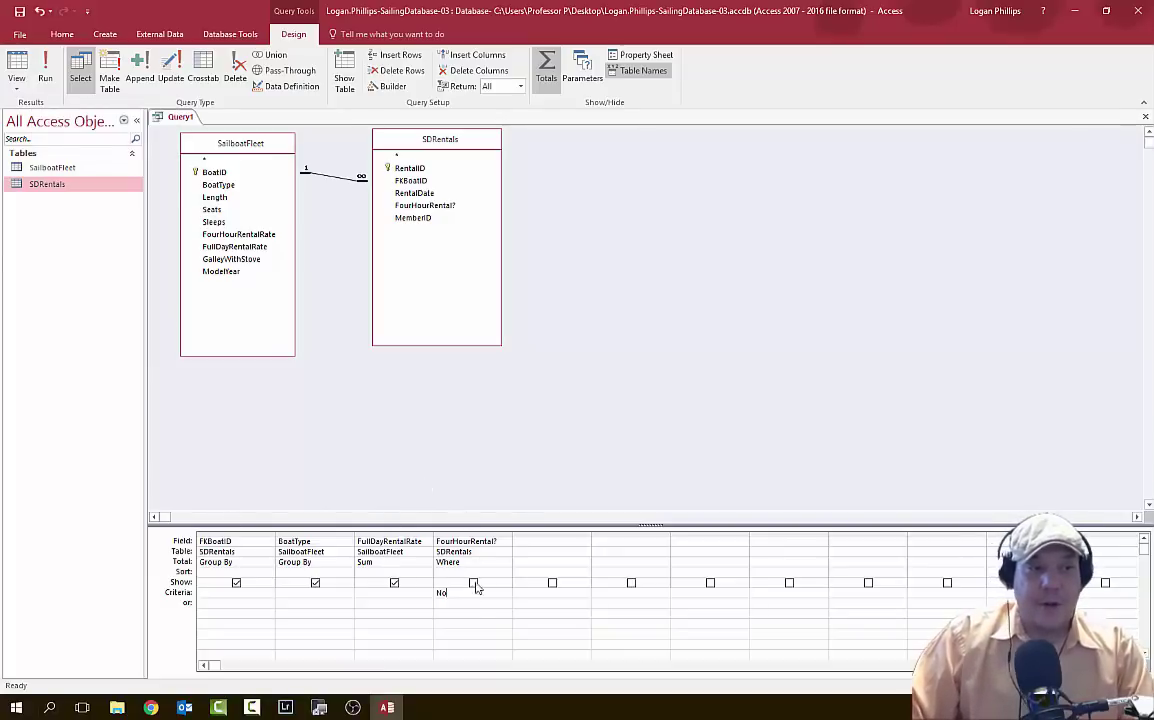
# Run the query to view the summed full-day rates per boat, checking the design once and running it again.
pyautogui.click(45, 70)
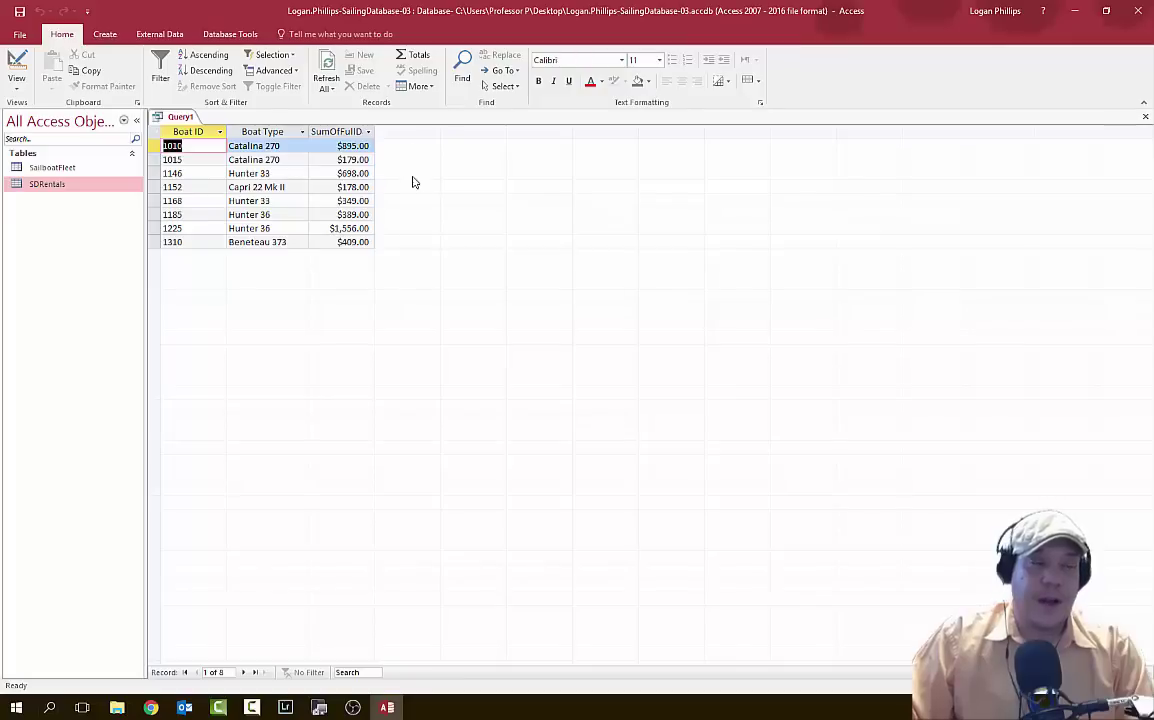
pyautogui.click(17, 68)
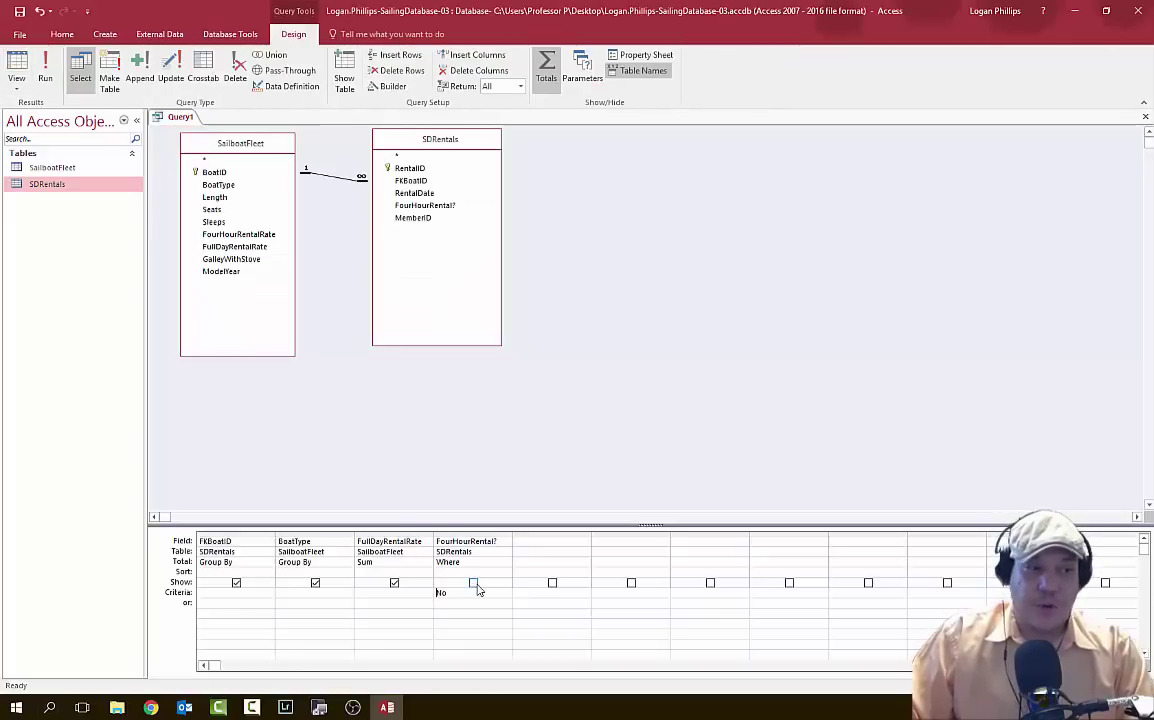
pyautogui.click(47, 75)
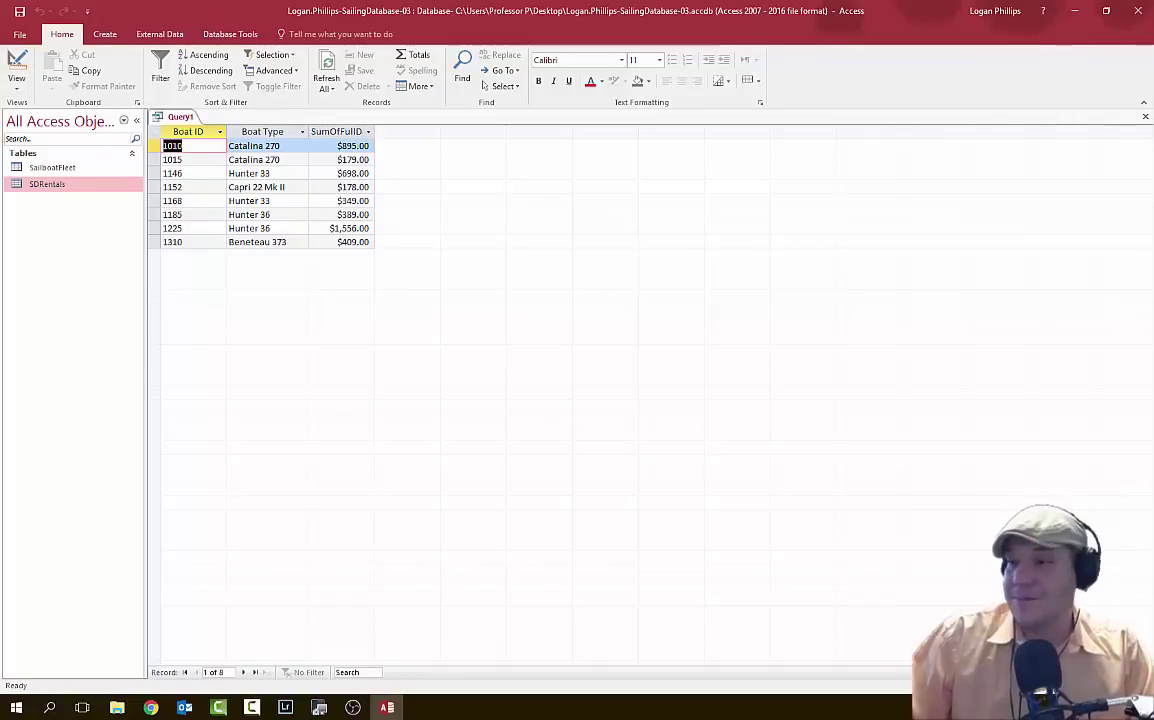
# Save the query as FullDayRentalsByBoatSummary.
pyautogui.hotkey('alt', 'Tab')
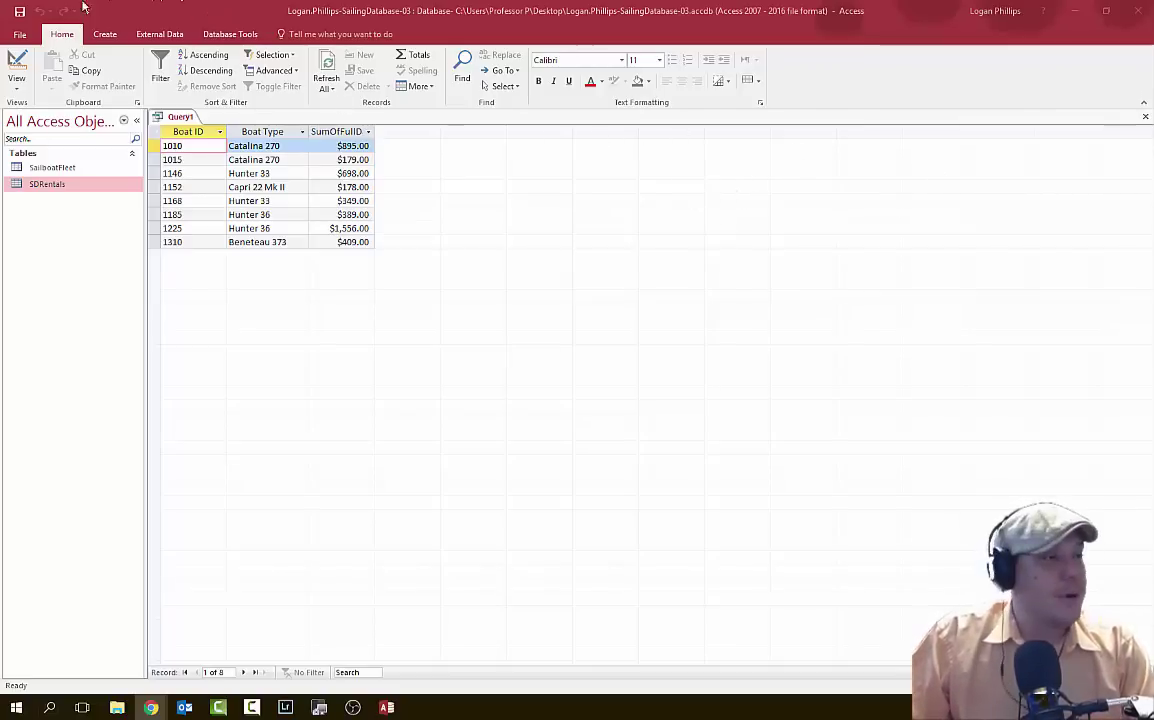
pyautogui.click(24, 33)
pyautogui.click(27, 30)
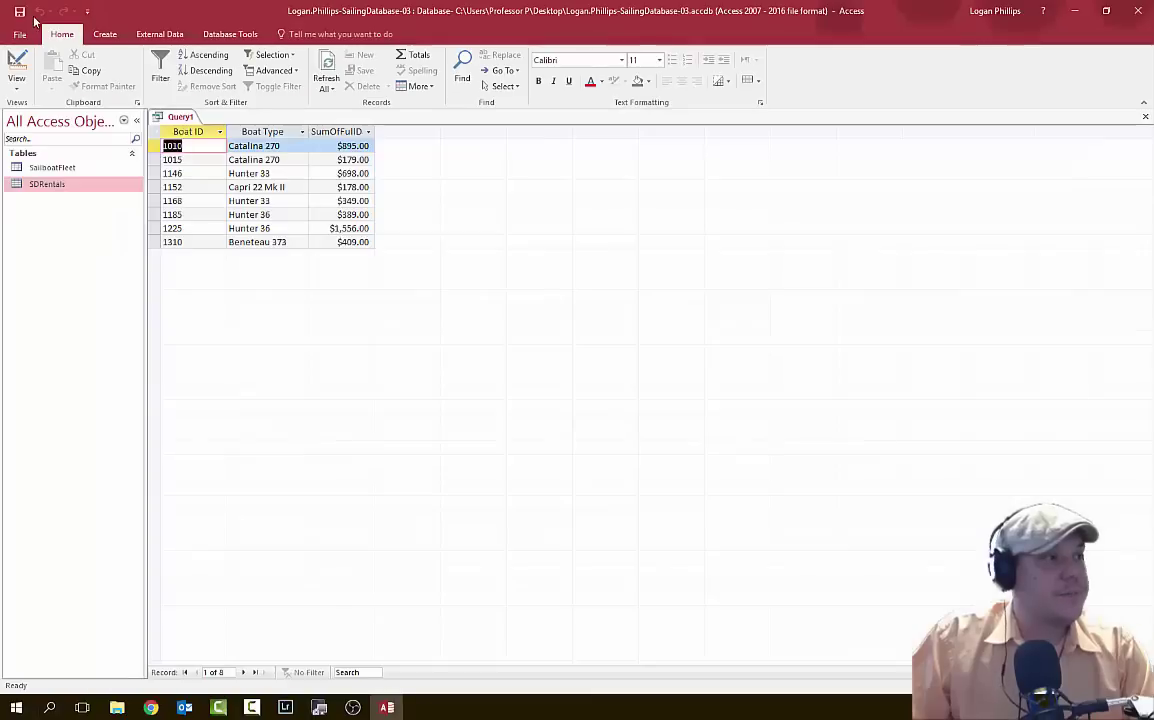
pyautogui.click(19, 11)
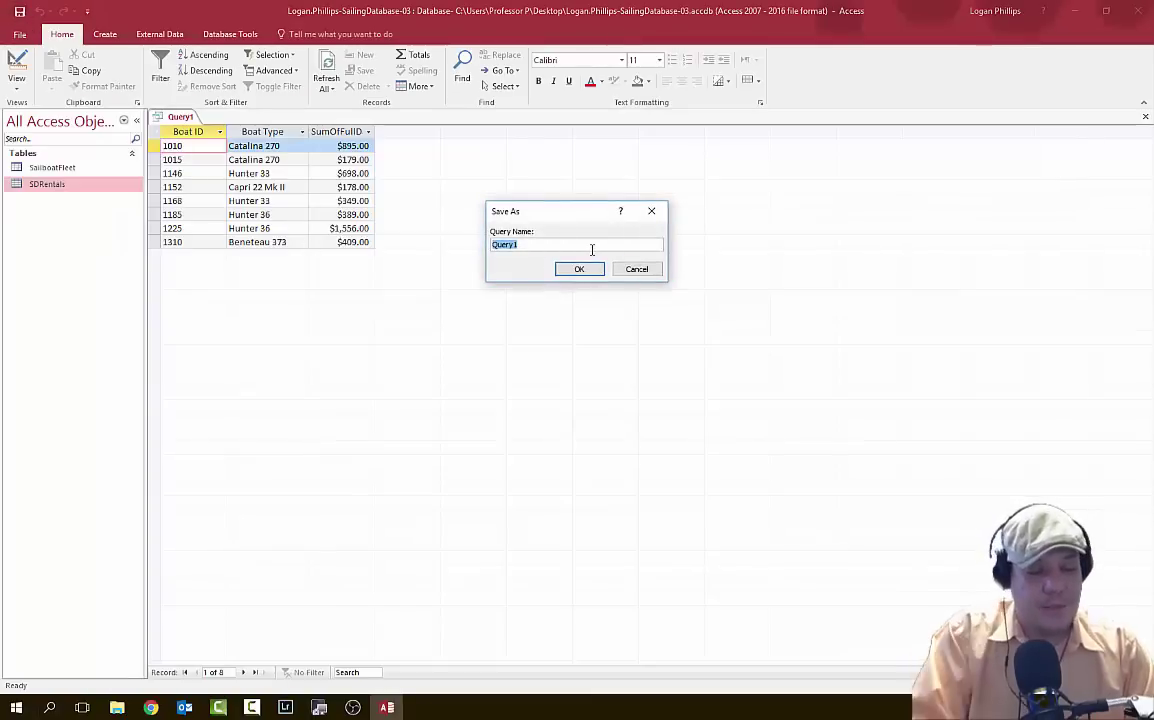
pyautogui.write('PullDayRen')
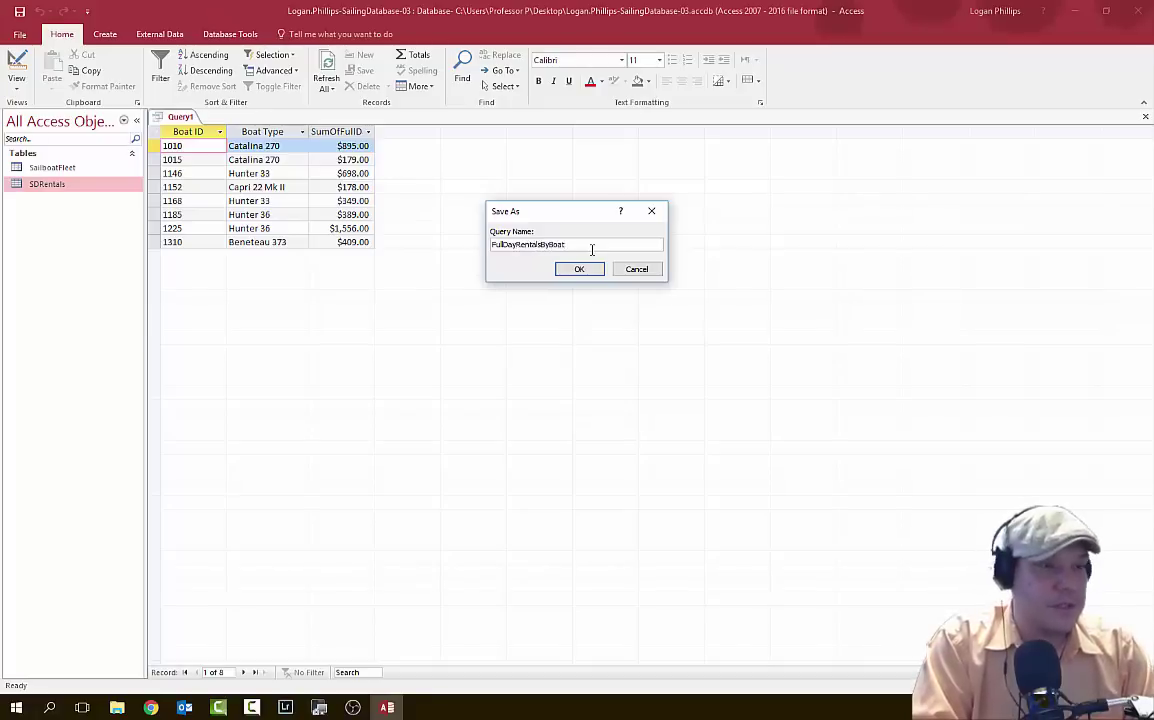
pyautogui.write('talsByBoatSummary')
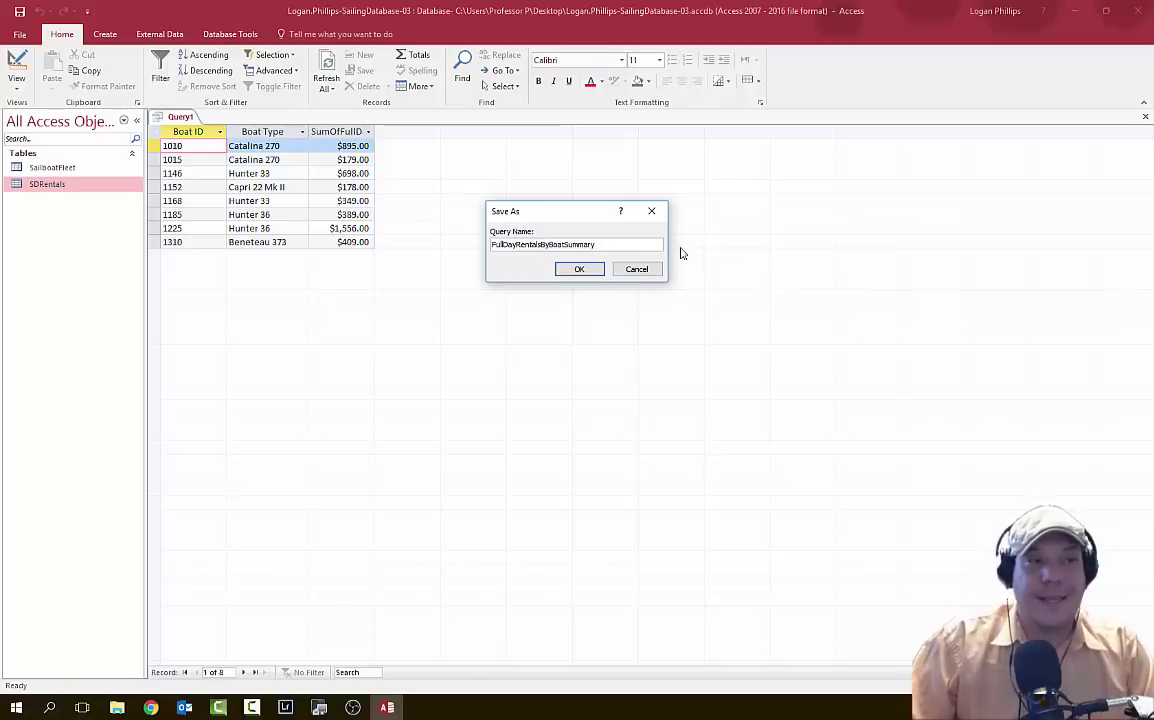
pyautogui.click(588, 271)
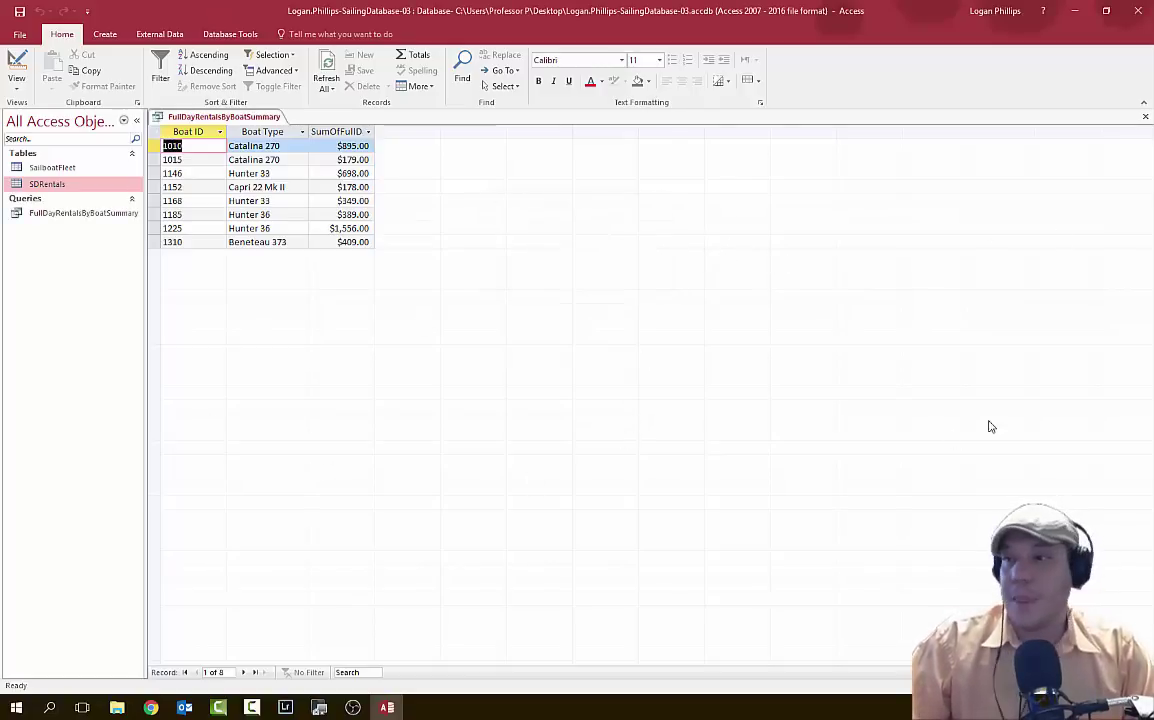
# Open the SDRentals table and sort its records by Boat ID in ascending order.
pyautogui.hotkey('alt', 'Tab')
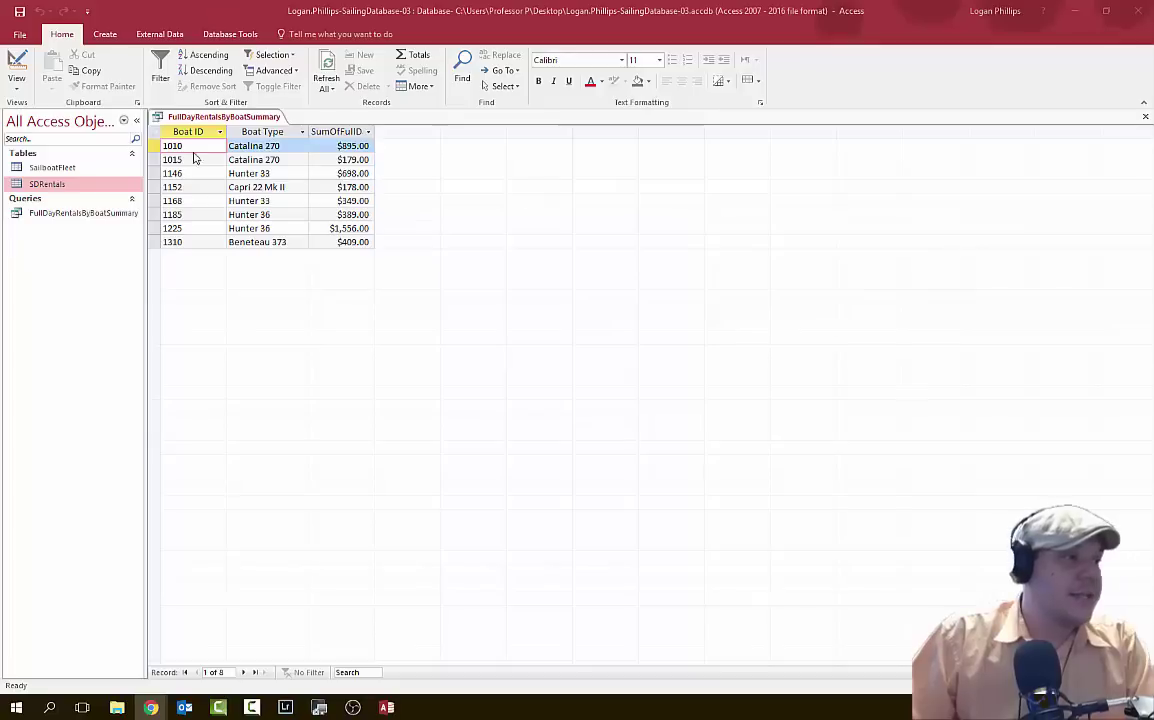
pyautogui.click(30, 184)
pyautogui.rightClick(42, 187)
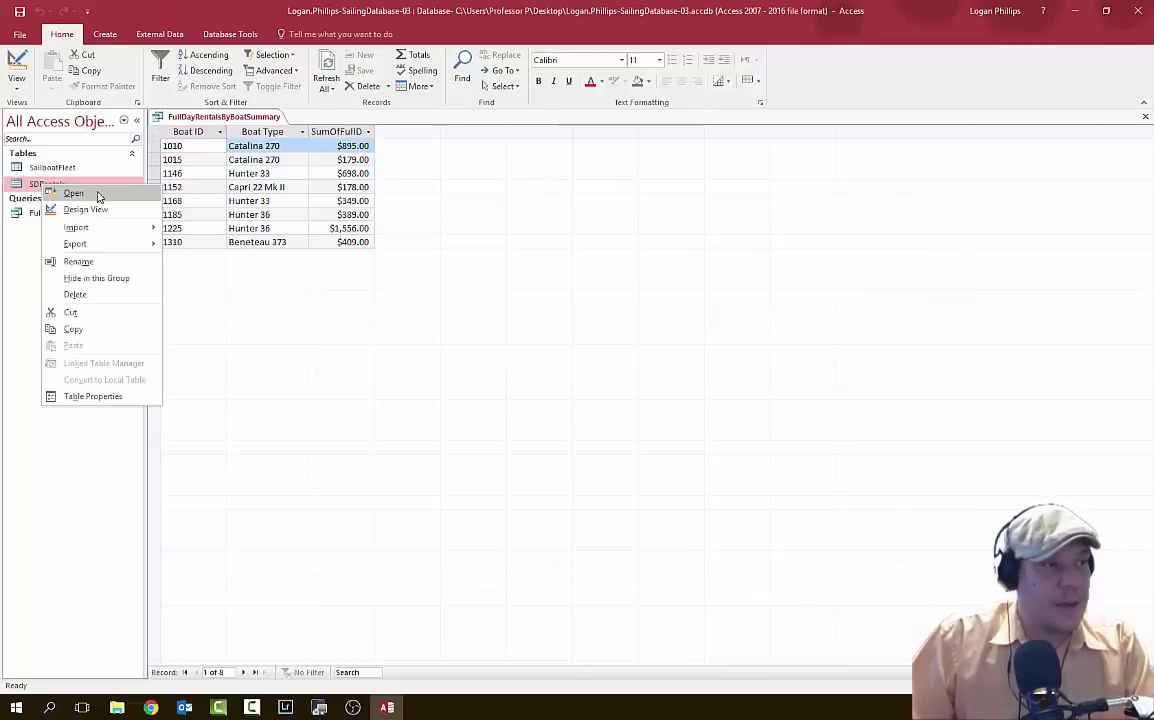
pyautogui.click(74, 193)
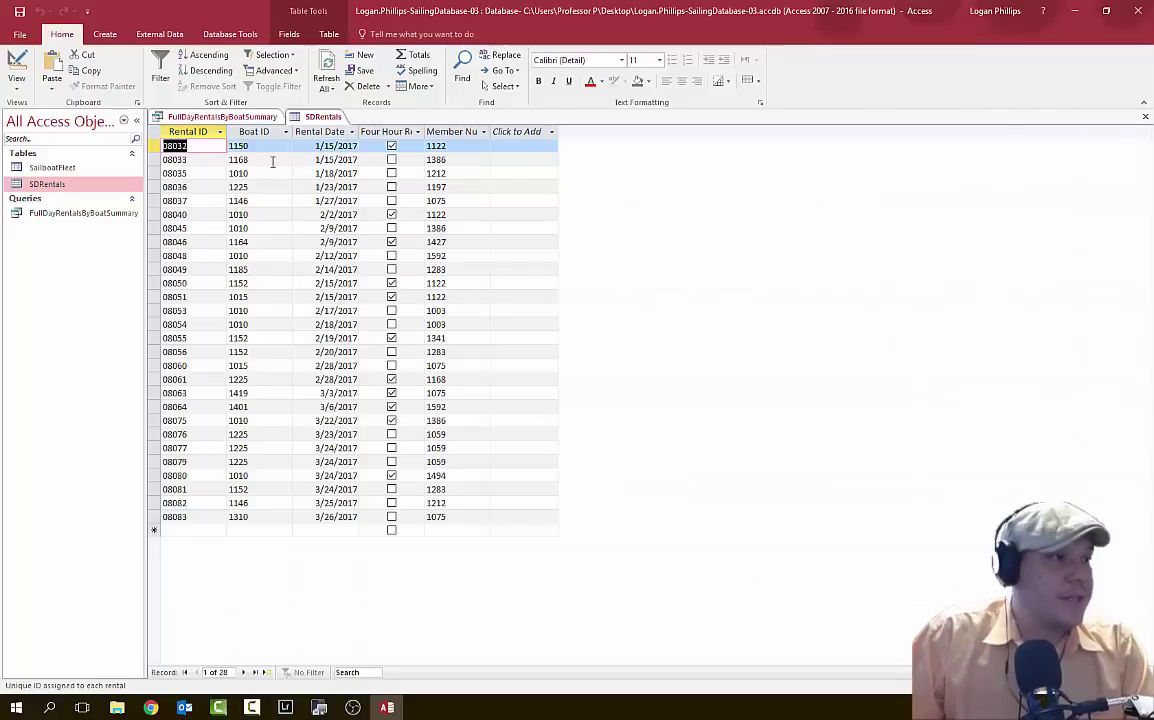
pyautogui.click(256, 131)
pyautogui.click(286, 132)
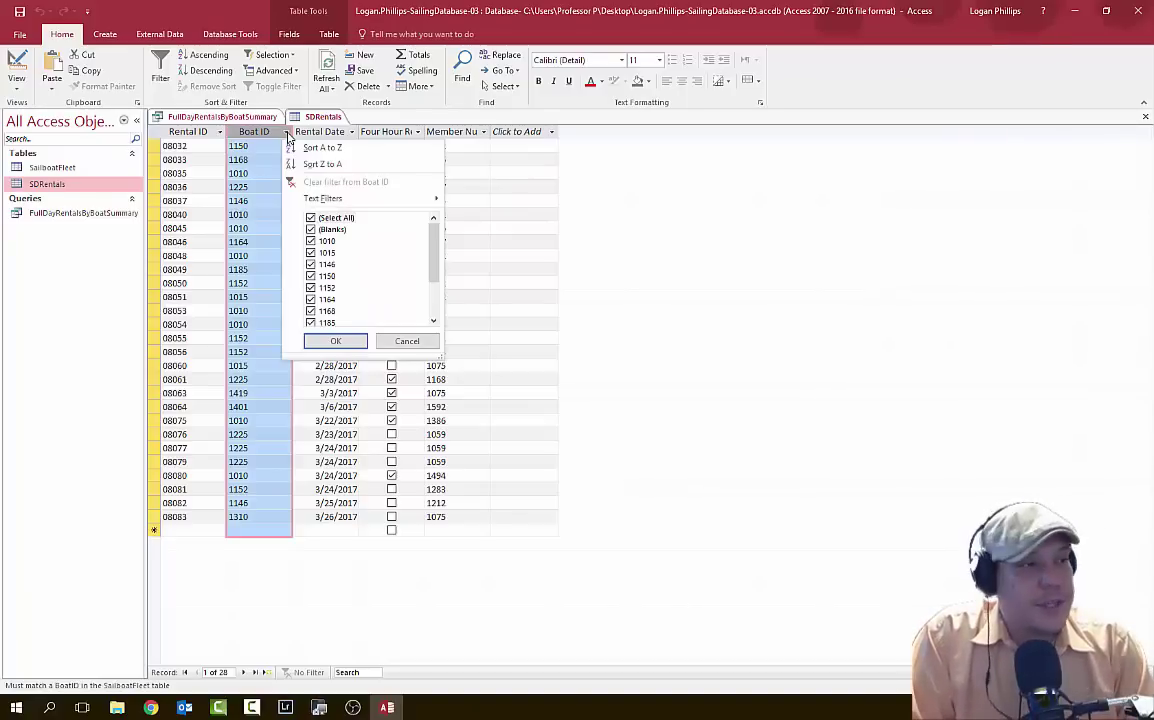
pyautogui.click(308, 147)
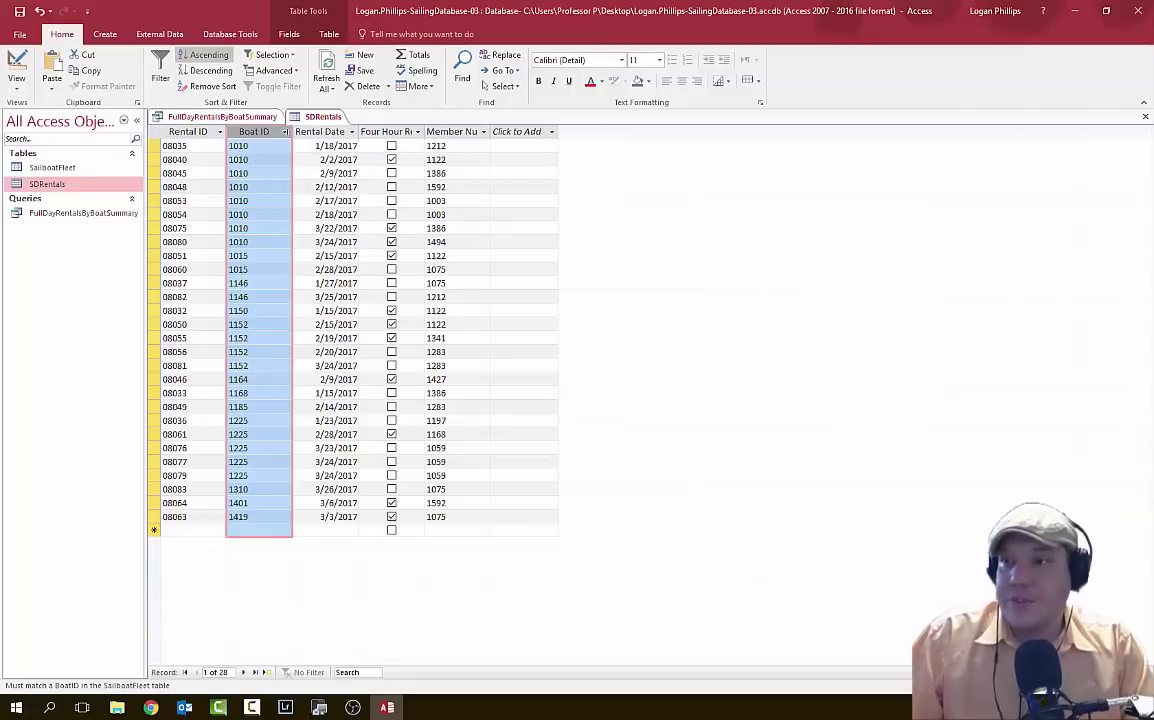
# Sort the SDRentals records by Four Hour Rental? from cleared to selected.
pyautogui.hotkey('alt', 'Tab')
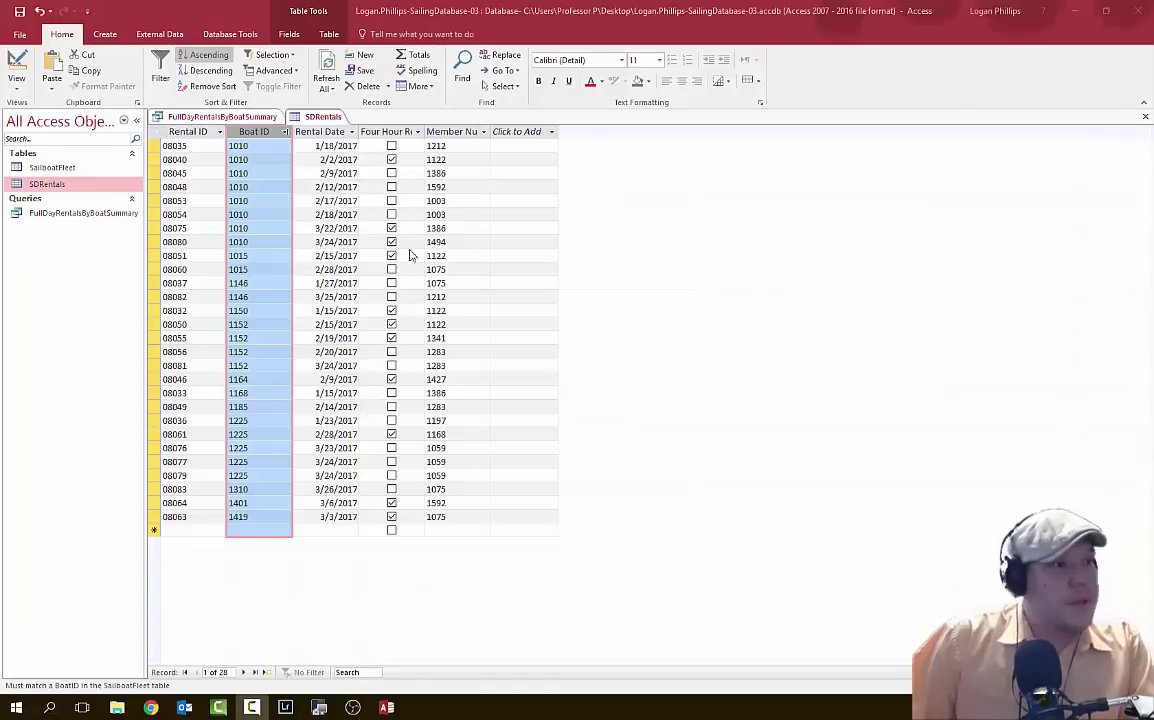
pyautogui.click(364, 132)
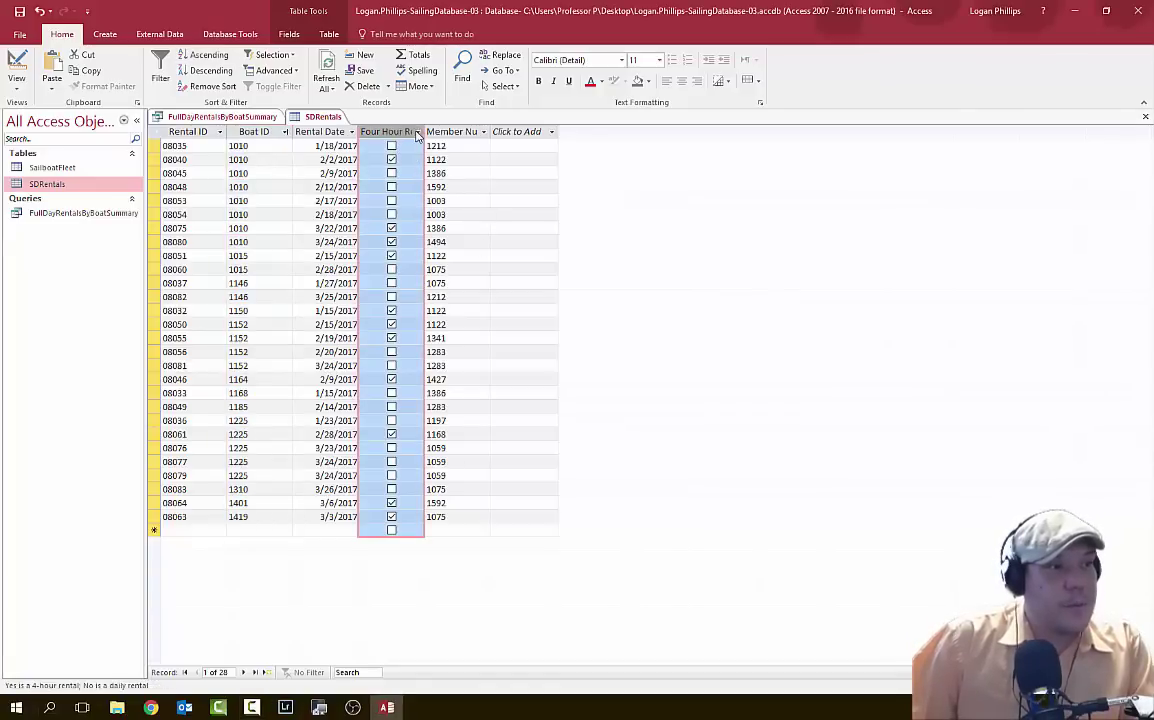
pyautogui.click(418, 133)
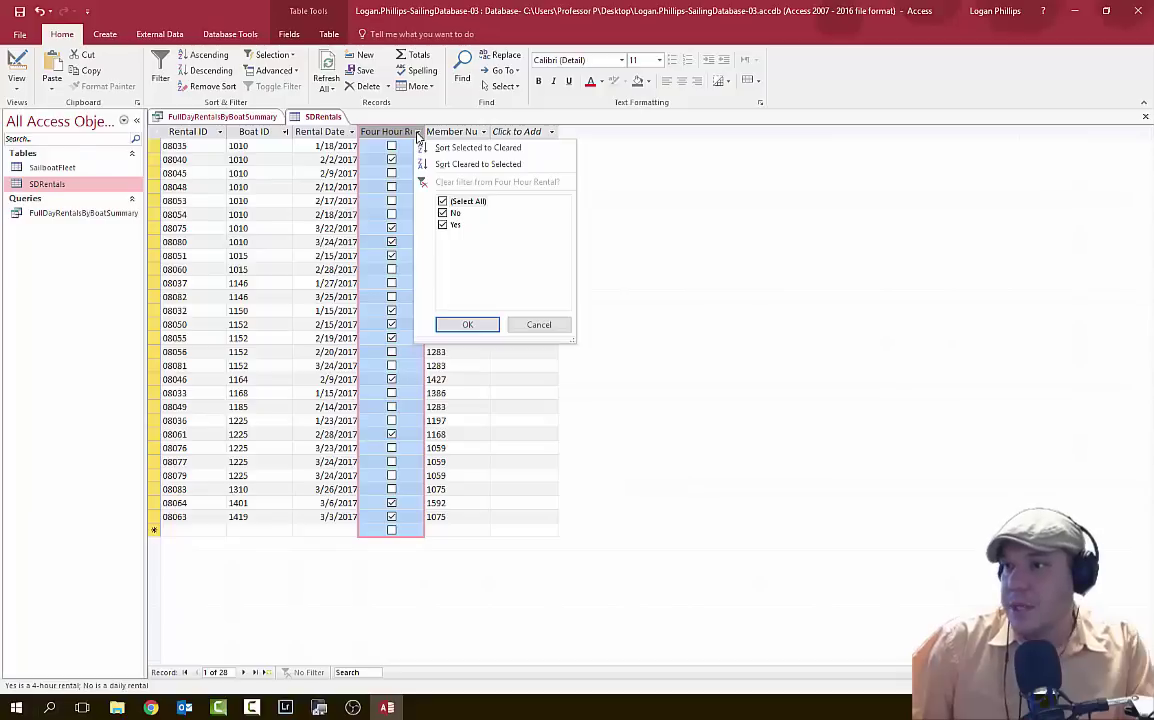
pyautogui.click(545, 166)
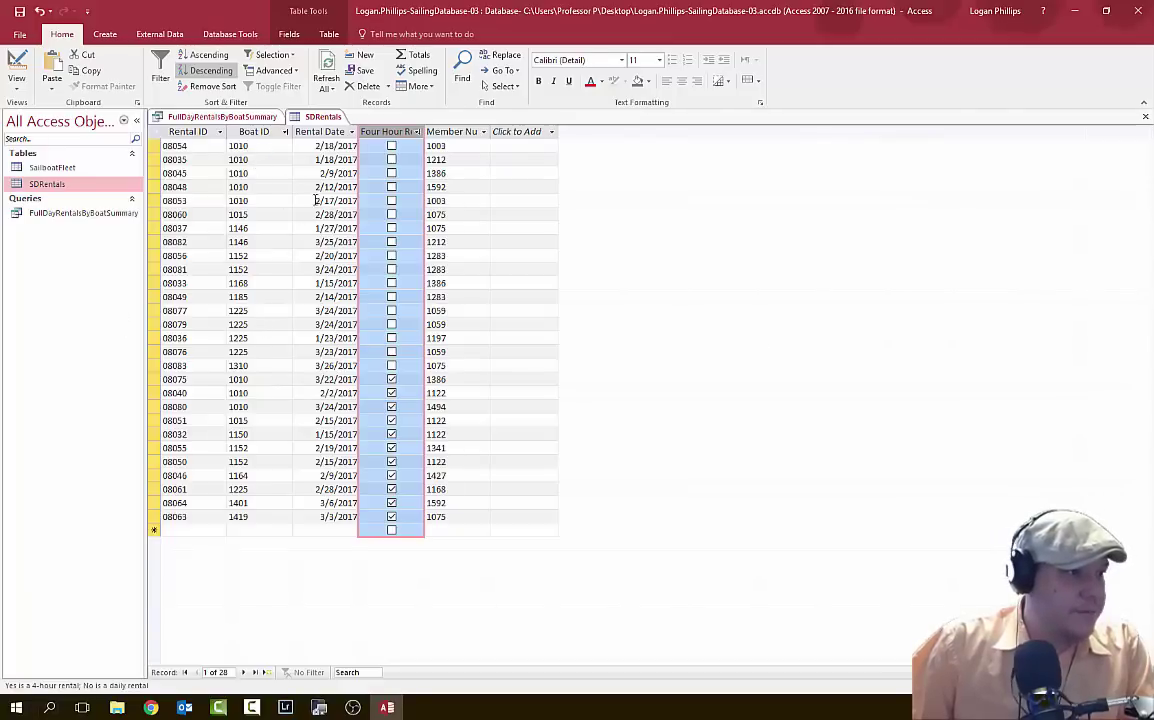
# Examine the full-day rental records for boat 1010 in SDRentals and compare them with the FullDayRentalsByBoatSummary results.
pyautogui.doubleClick(255, 202)
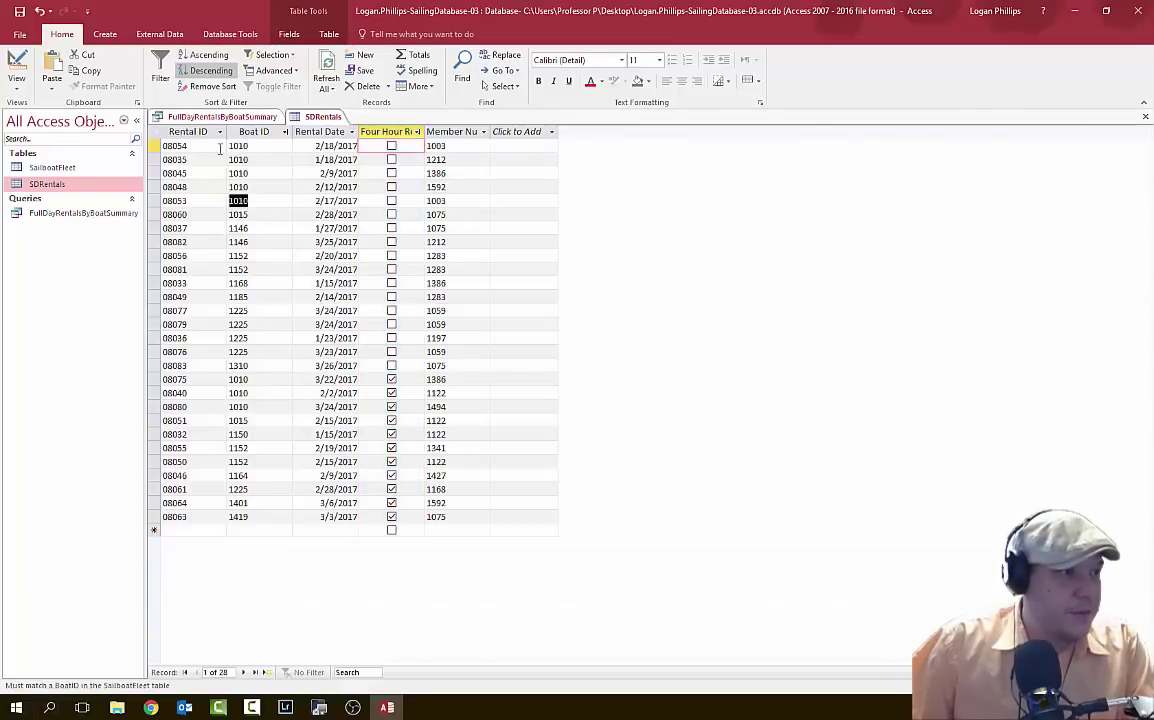
pyautogui.click(245, 159)
pyautogui.click(245, 173)
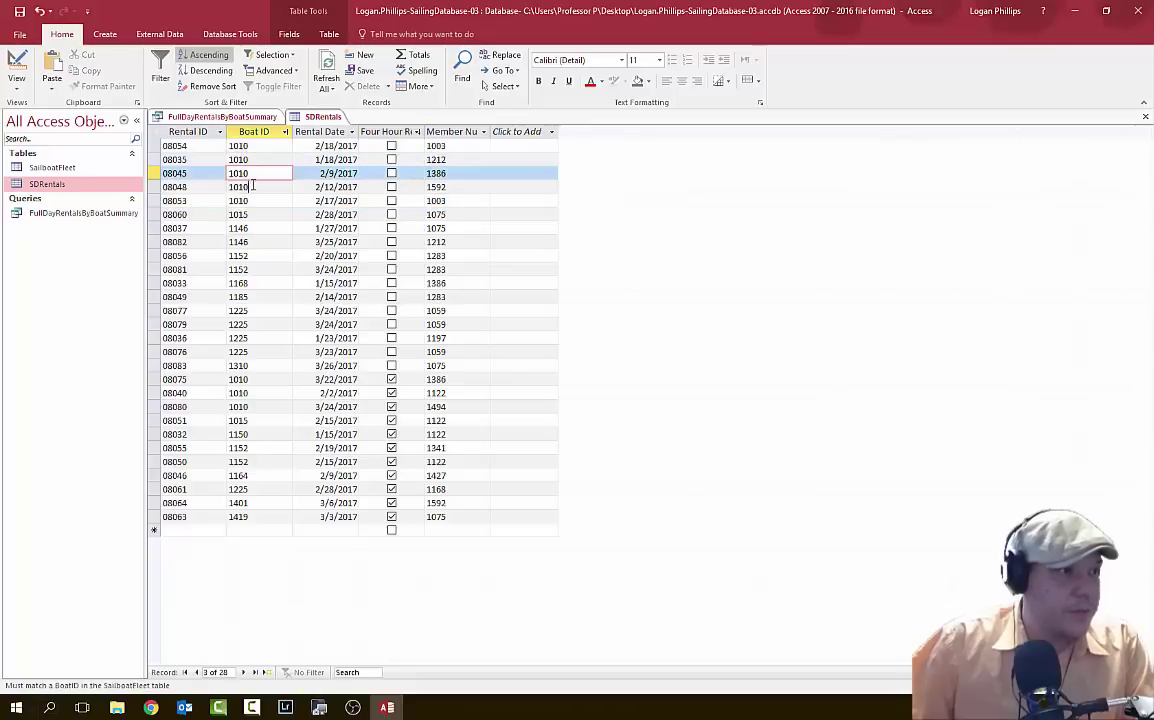
pyautogui.click(240, 200)
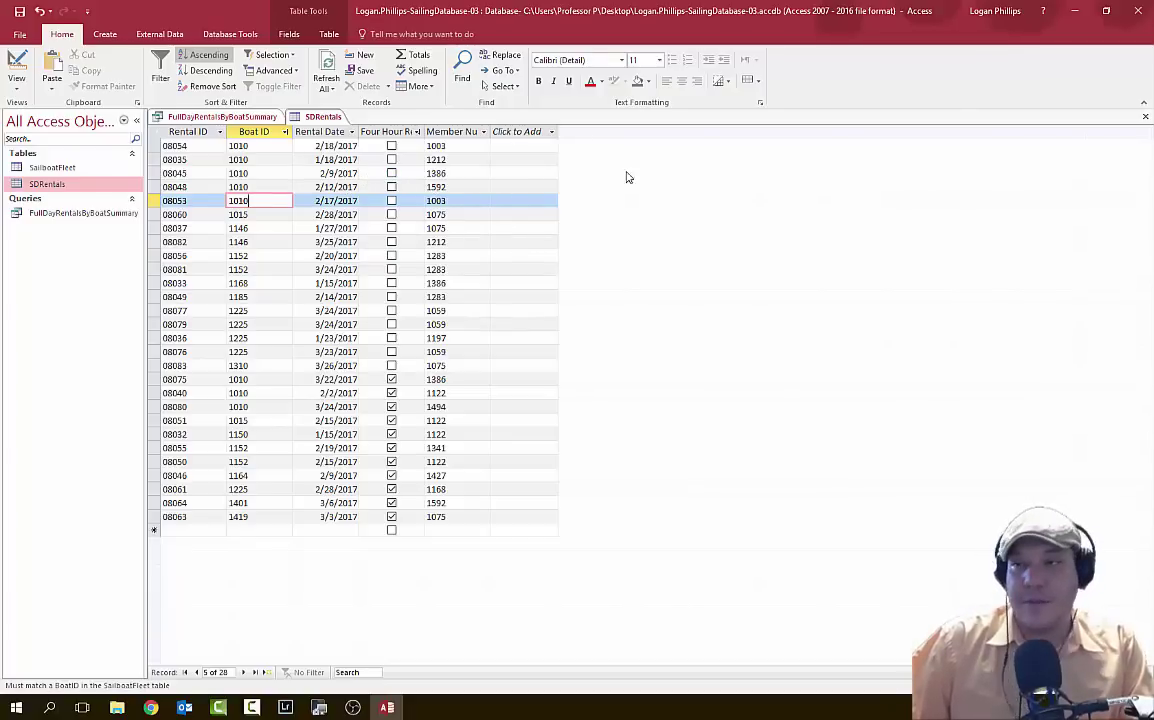
pyautogui.click(226, 117)
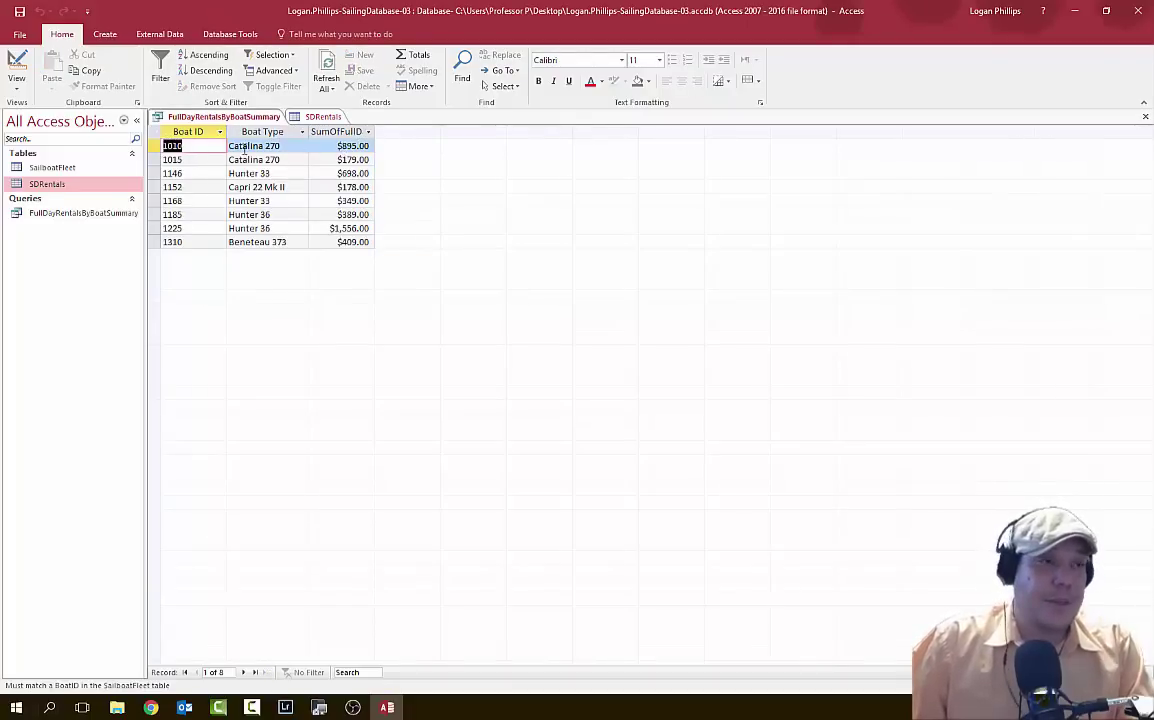
pyautogui.click(323, 117)
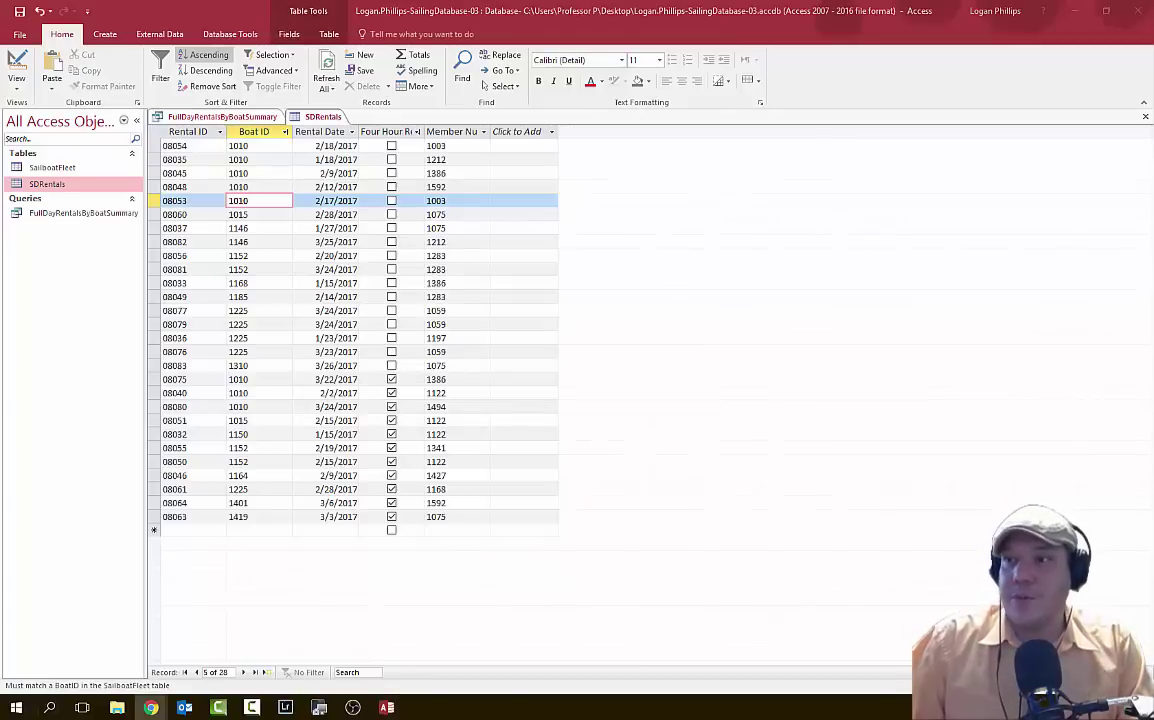
# Remove the sorting from the SDRentals table and close it without saving the design changes.
pyautogui.click(70, 38)
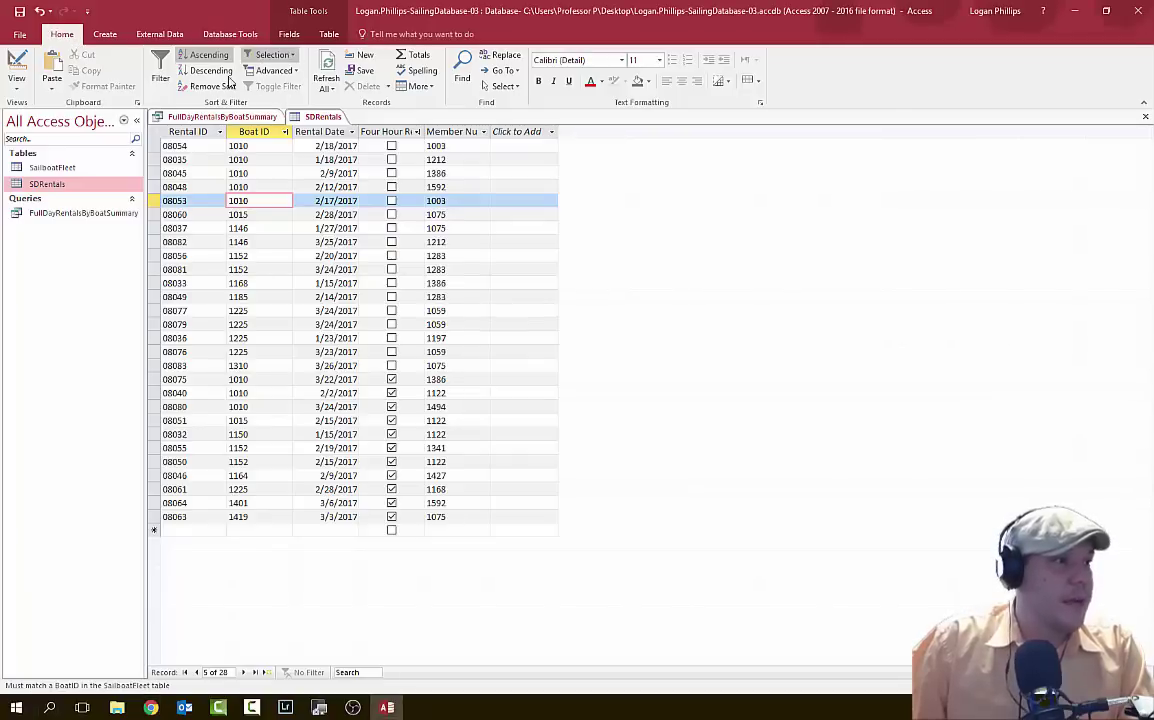
pyautogui.click(195, 86)
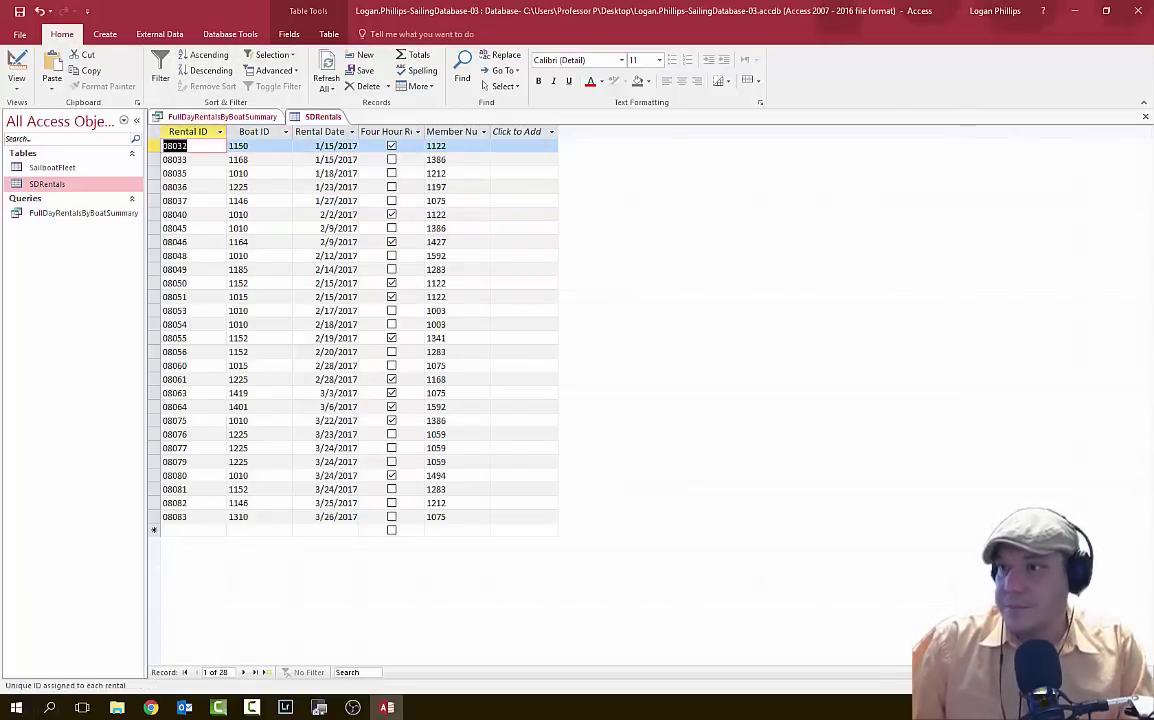
pyautogui.hotkey('alt', 'Tab')
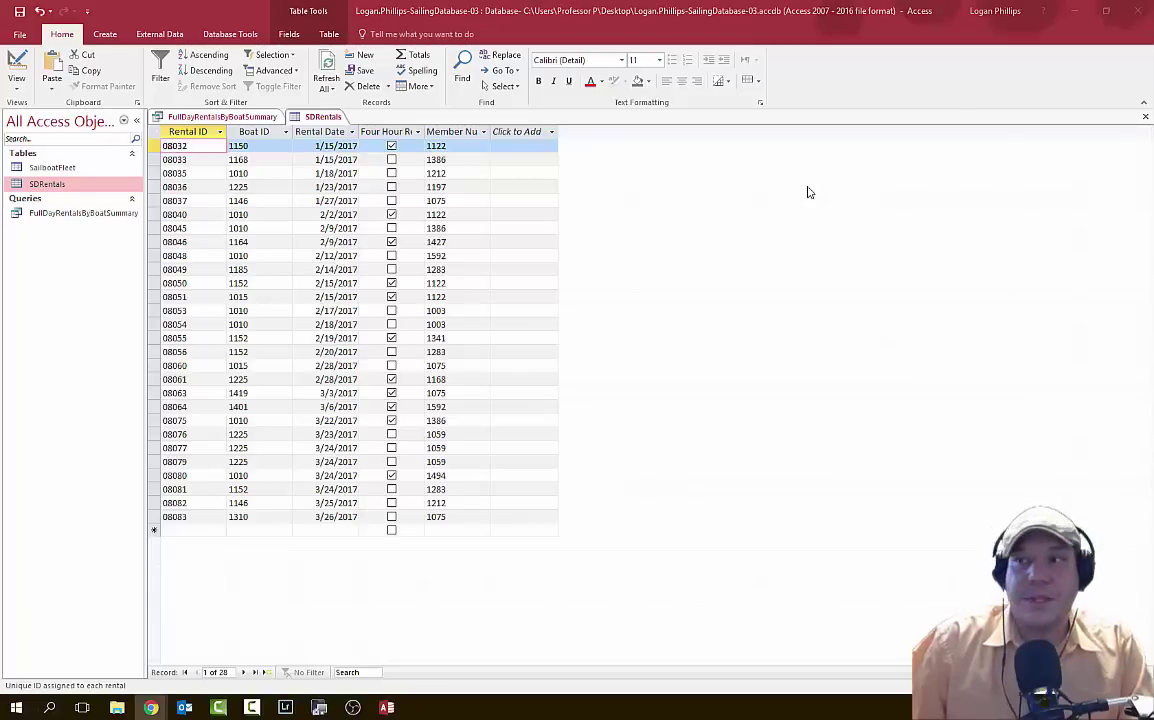
pyautogui.click(318, 117)
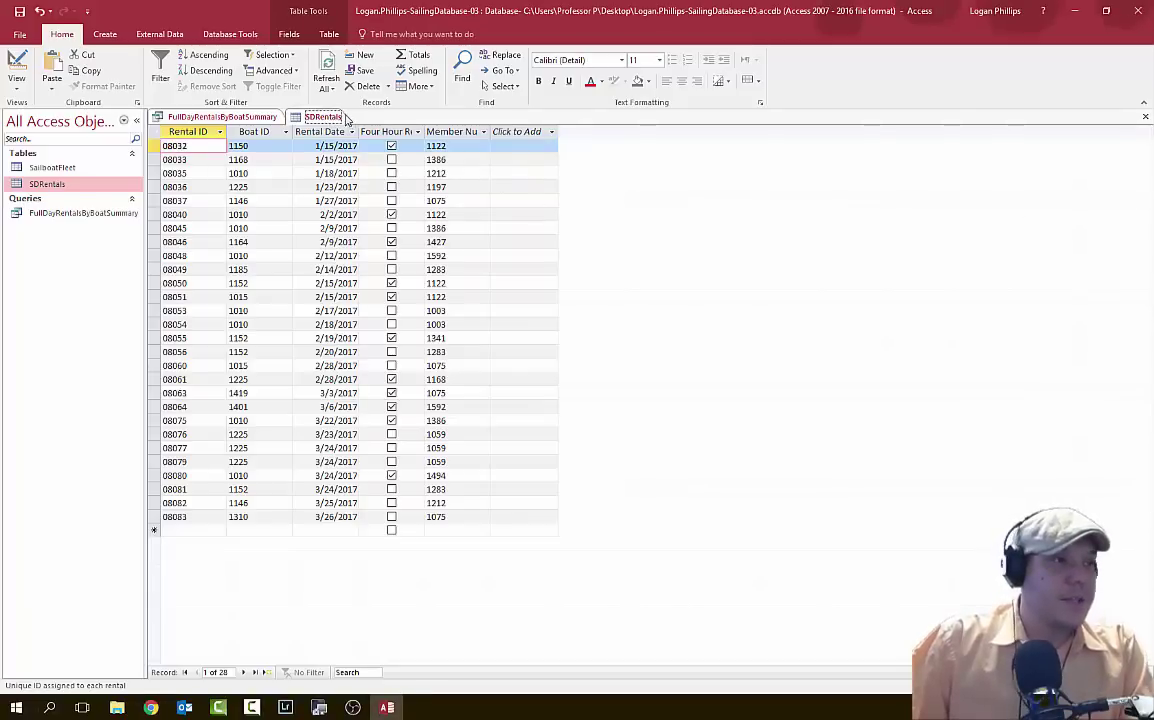
pyautogui.click(1145, 117)
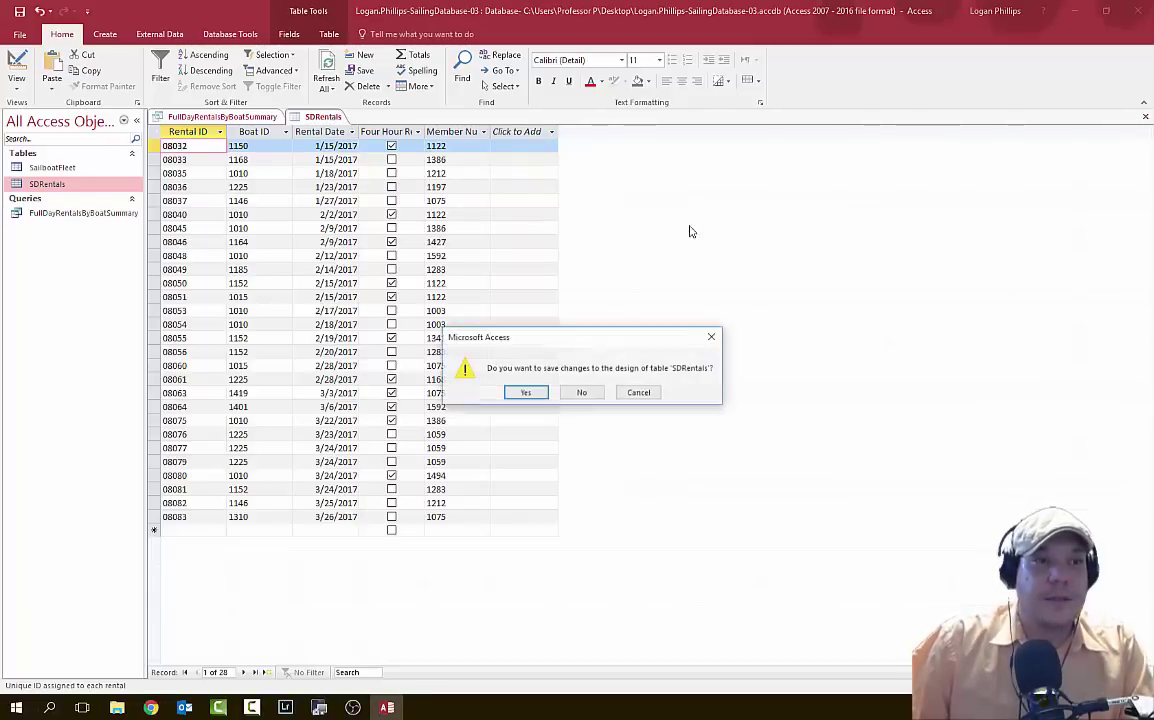
pyautogui.click(588, 393)
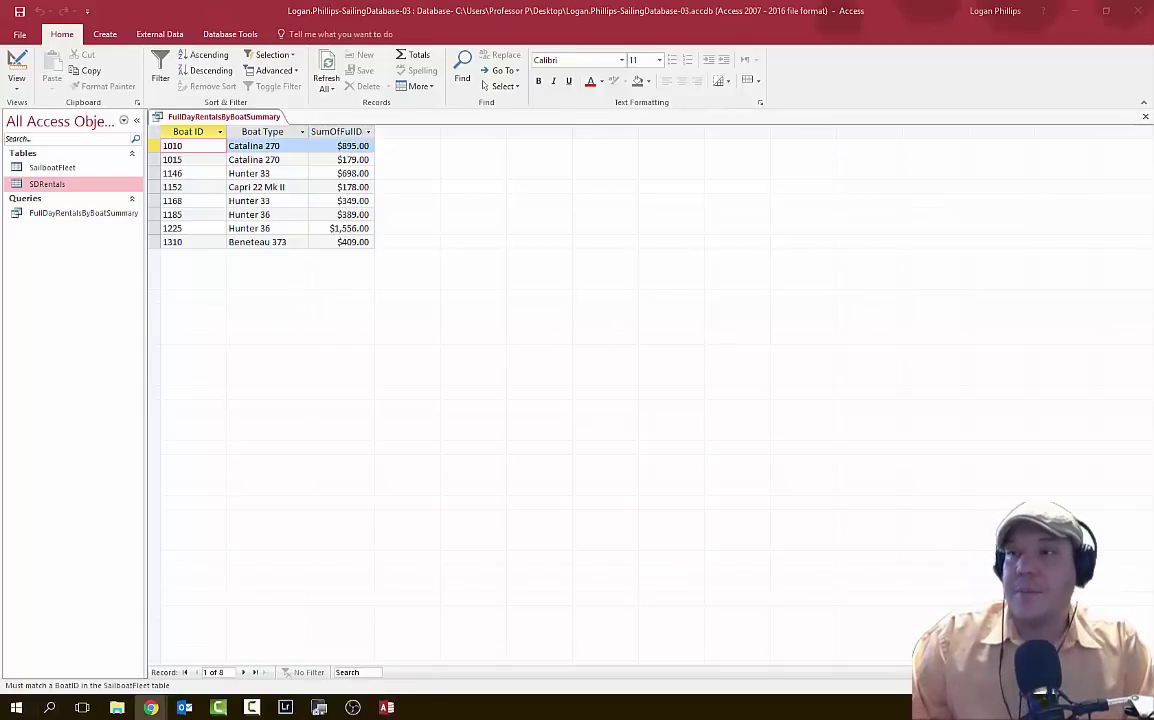
# Save a copy of the FullDayRentalsByBoatSummary query as a new query object named FullDayRentalsByBoatSummaryWithParameter.
pyautogui.click(150, 707)
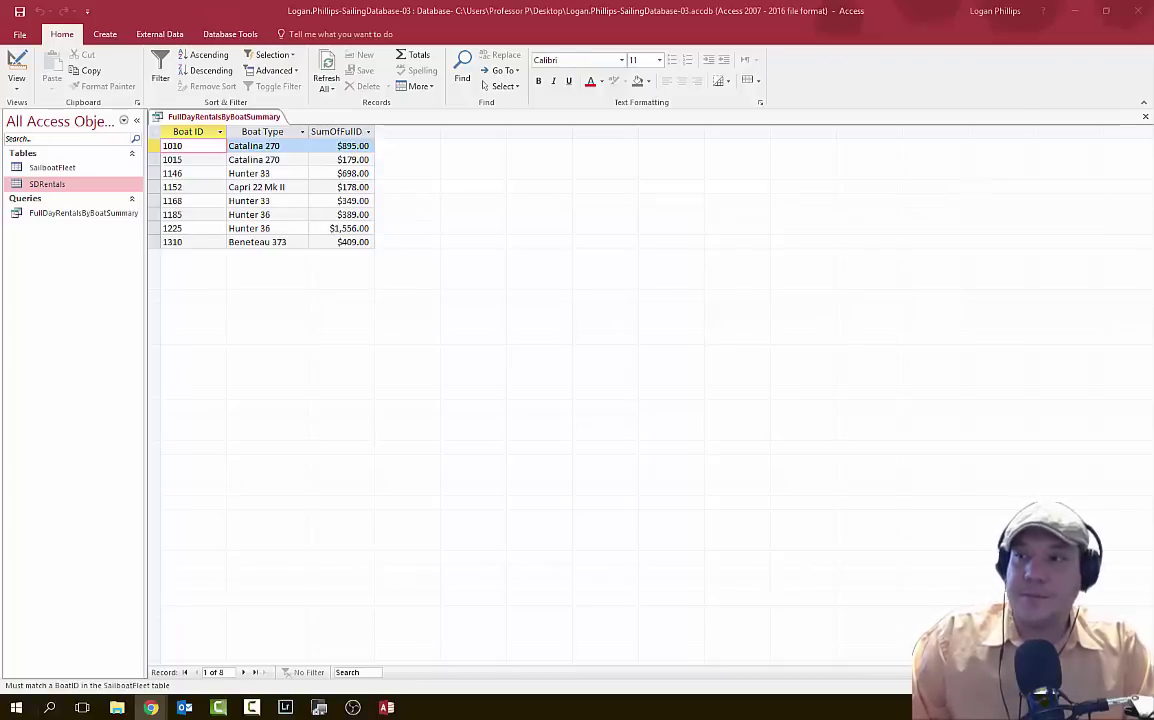
pyautogui.click(20, 17)
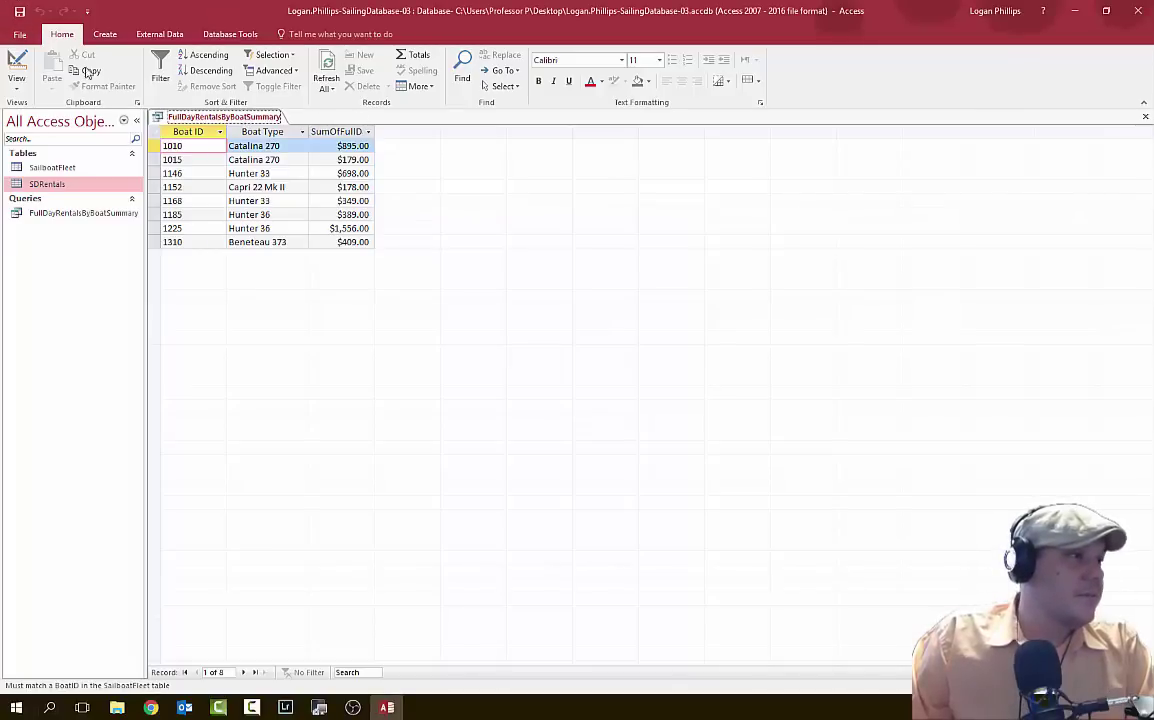
pyautogui.click(20, 35)
pyautogui.click(50, 170)
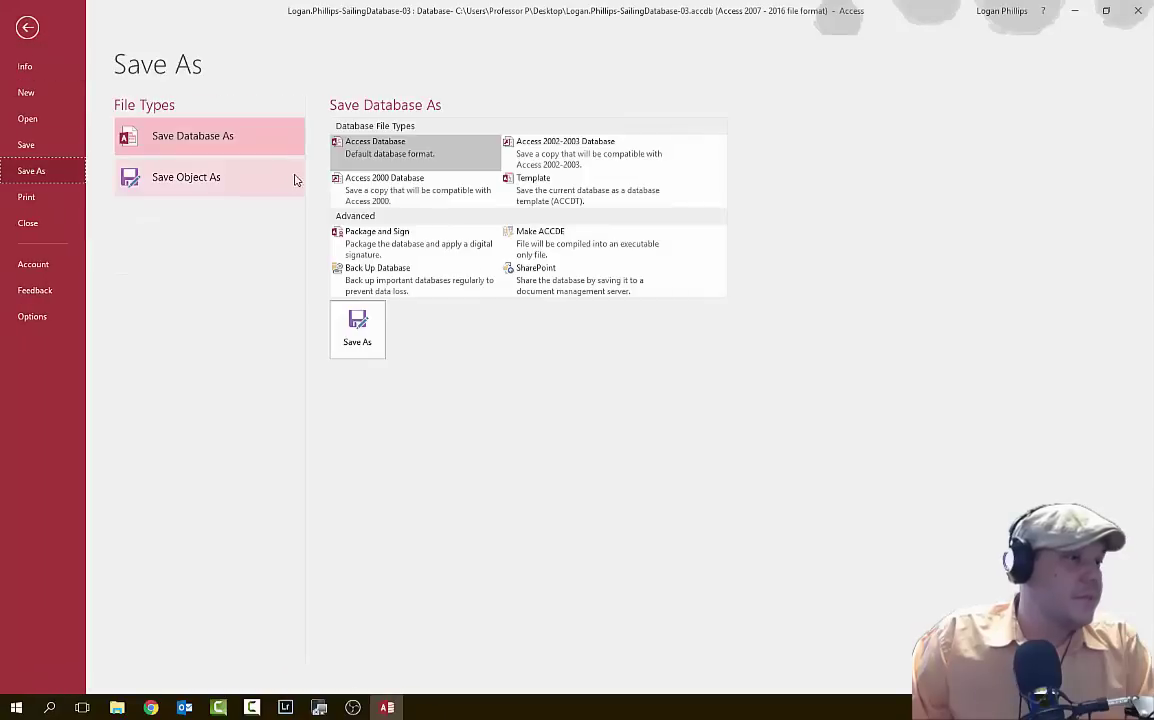
pyautogui.click(205, 177)
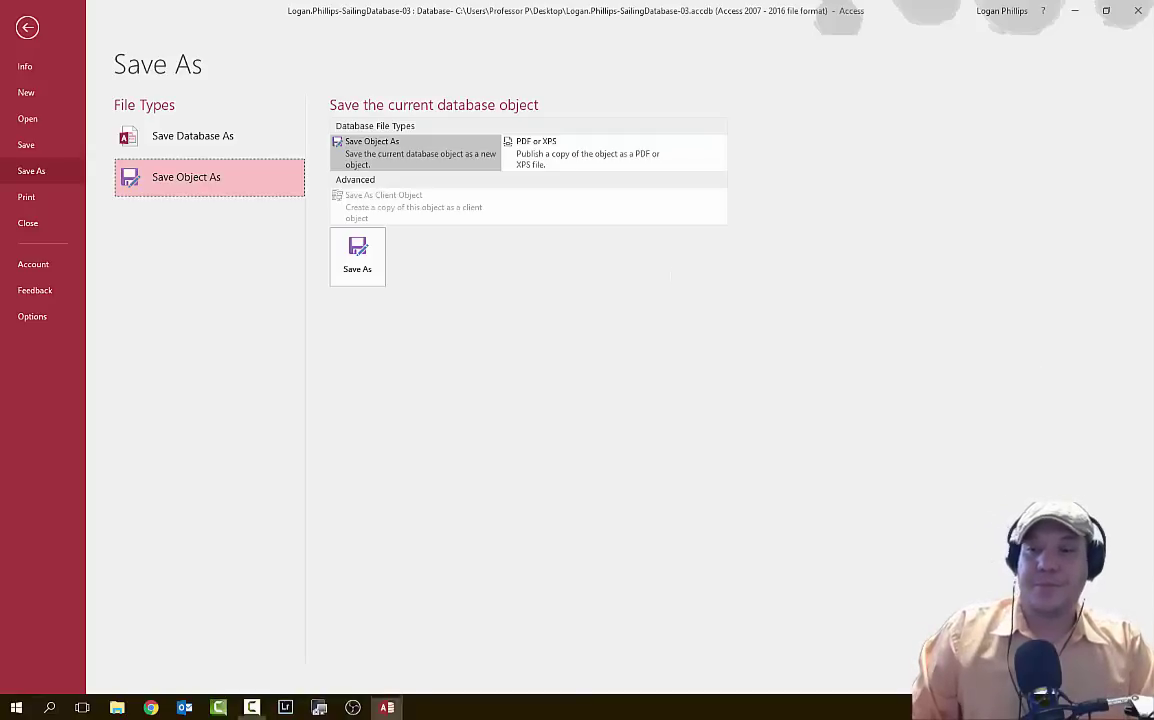
pyautogui.click(343, 282)
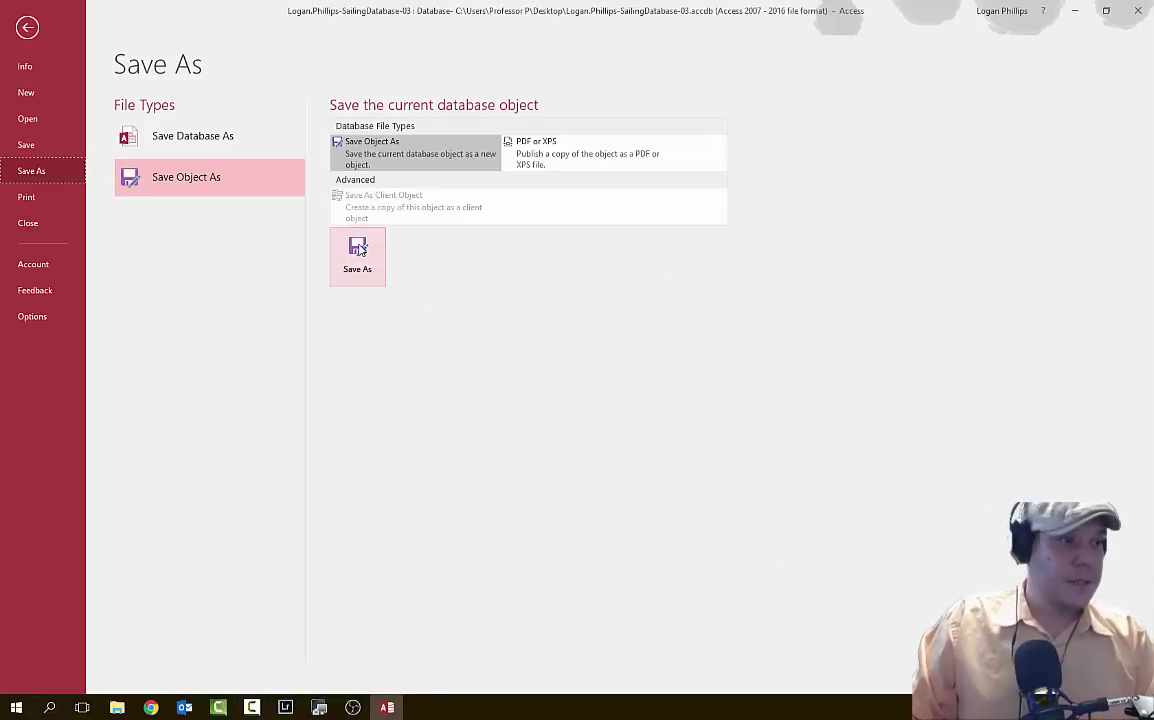
pyautogui.click(359, 255)
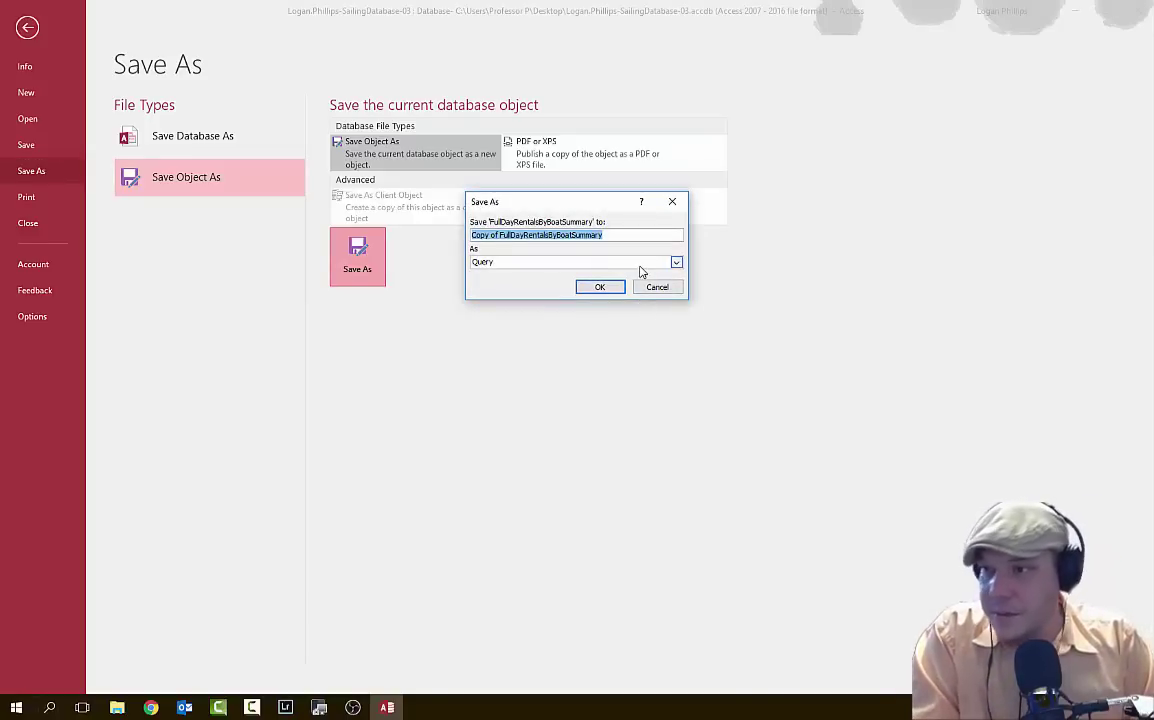
pyautogui.write('FullD')
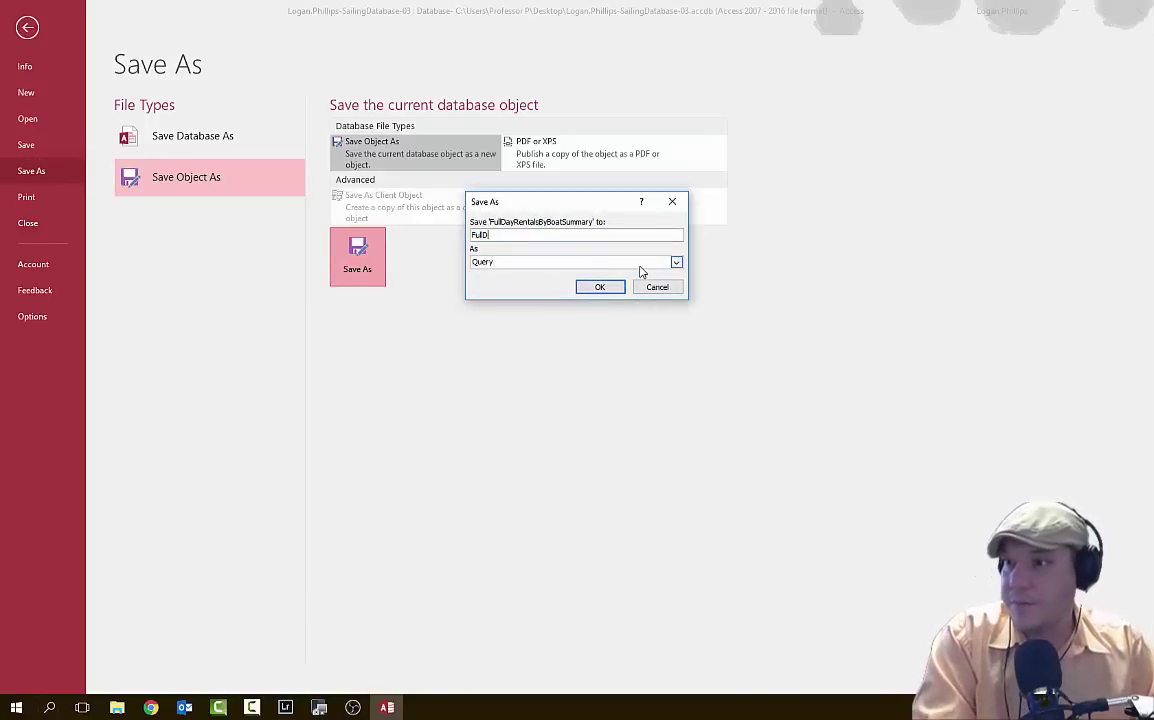
pyautogui.write('ayRental')
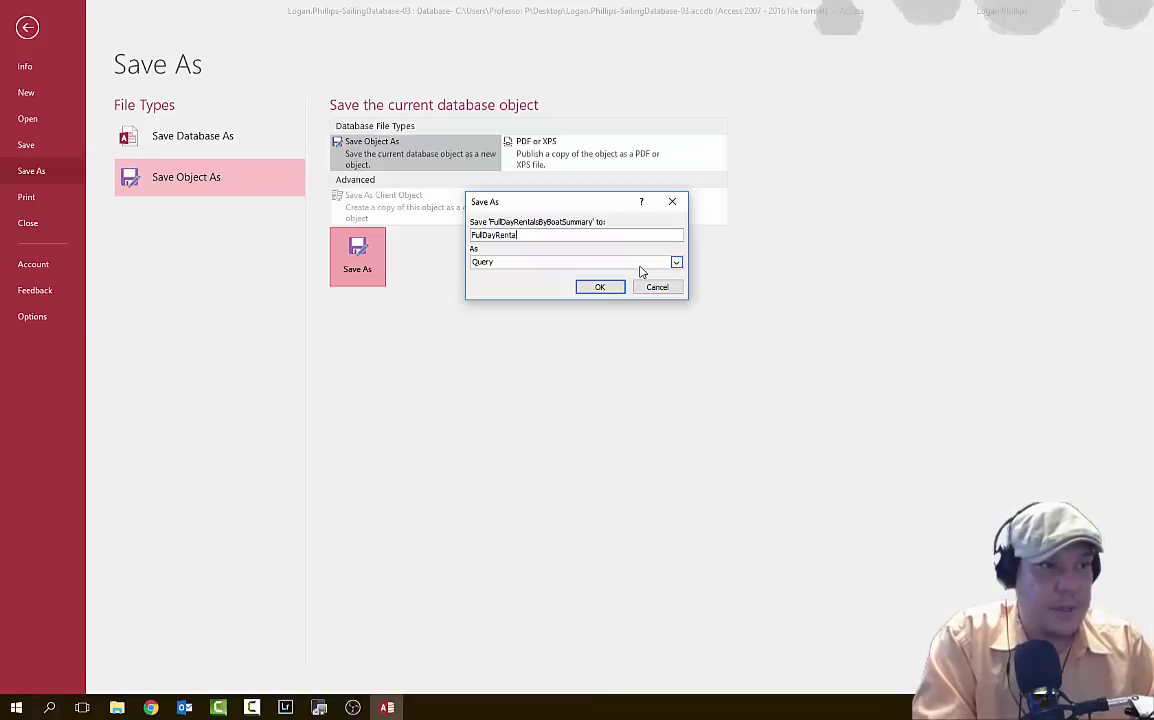
pyautogui.write('sByB')
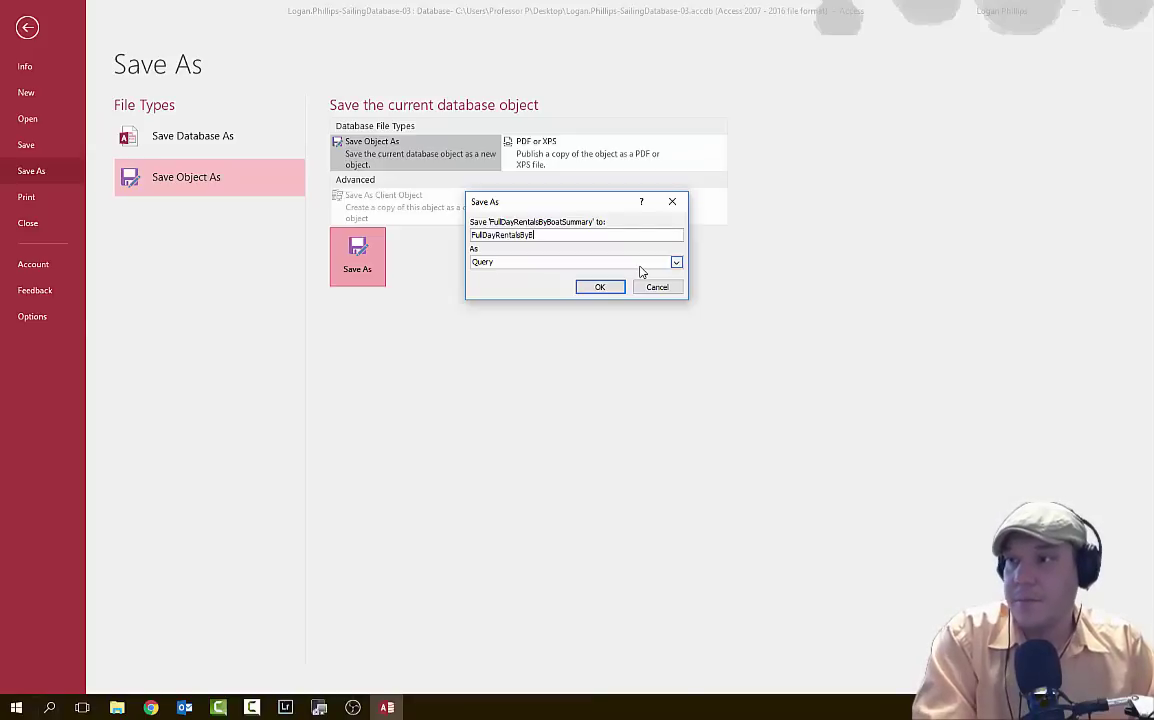
pyautogui.write('oatSummary')
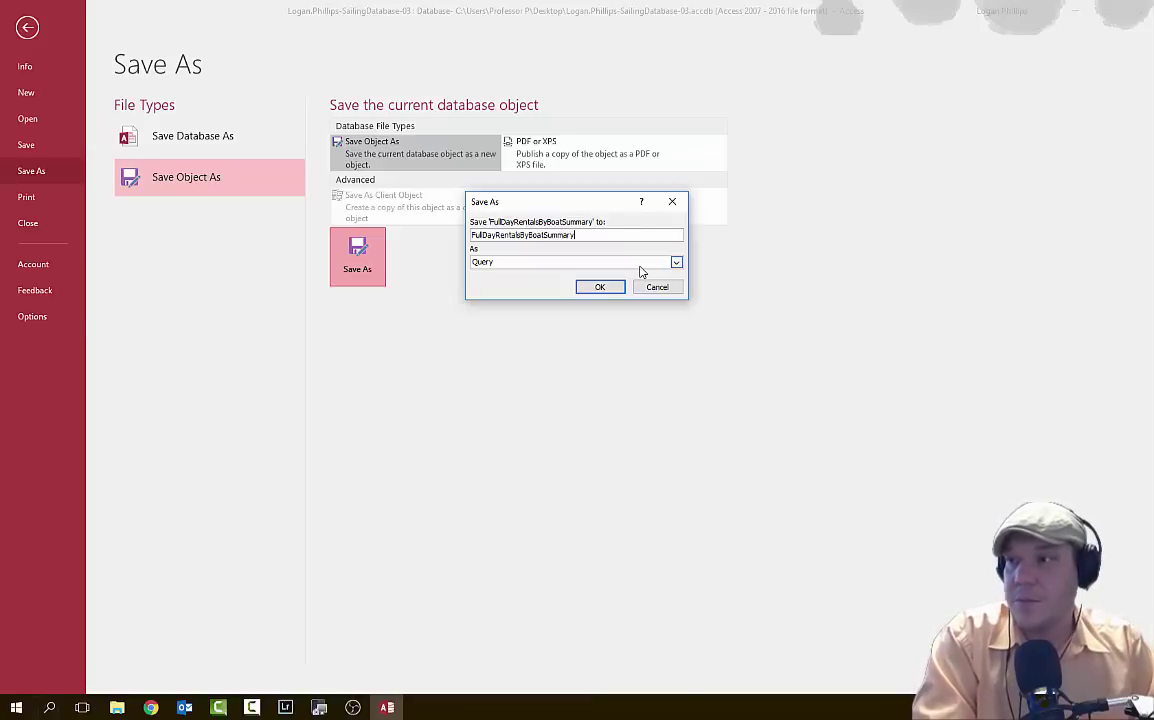
pyautogui.write('WithPara')
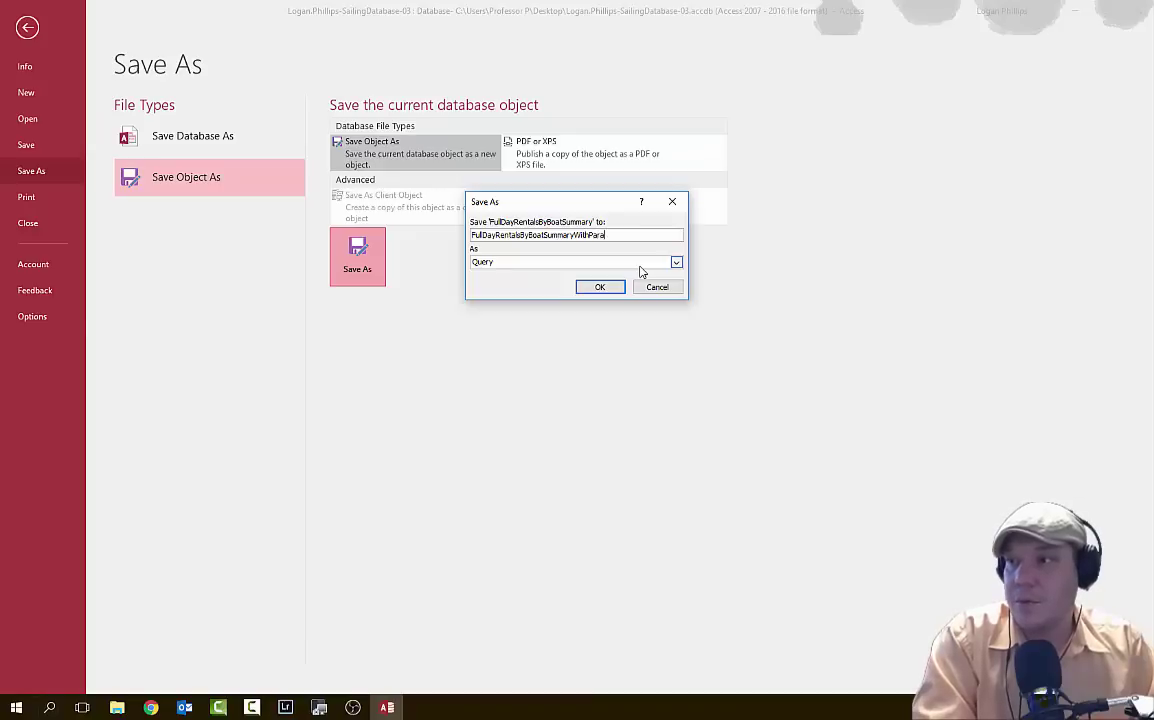
pyautogui.write('meter')
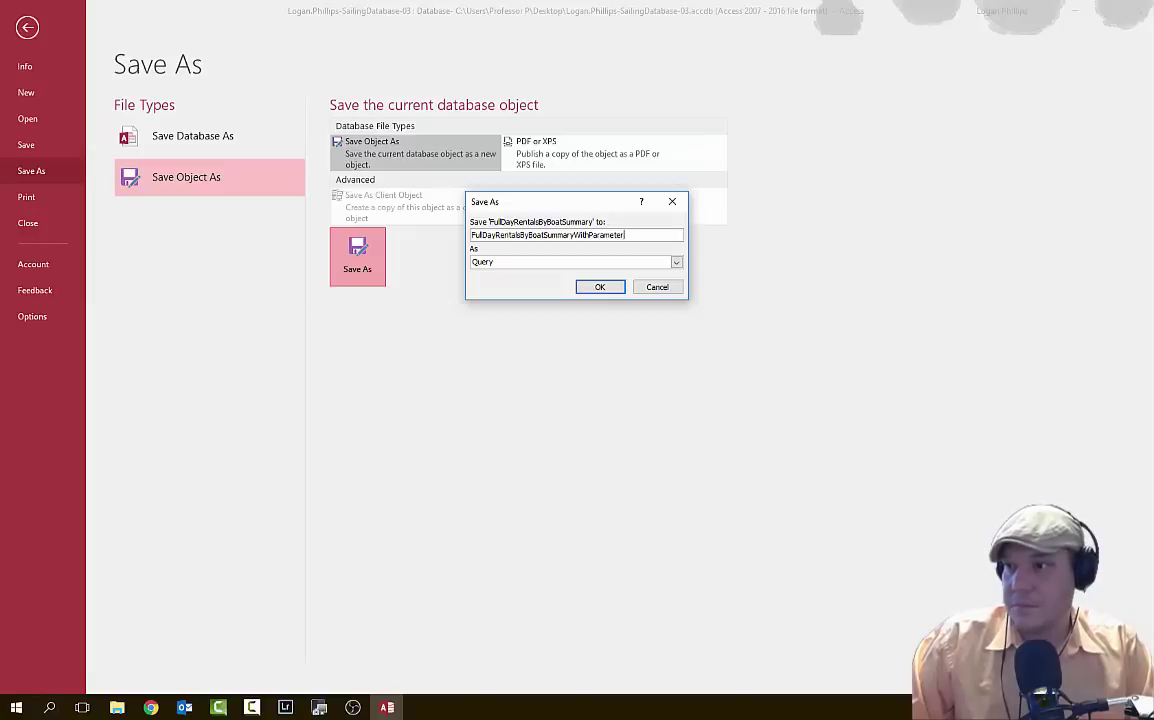
pyautogui.click(607, 288)
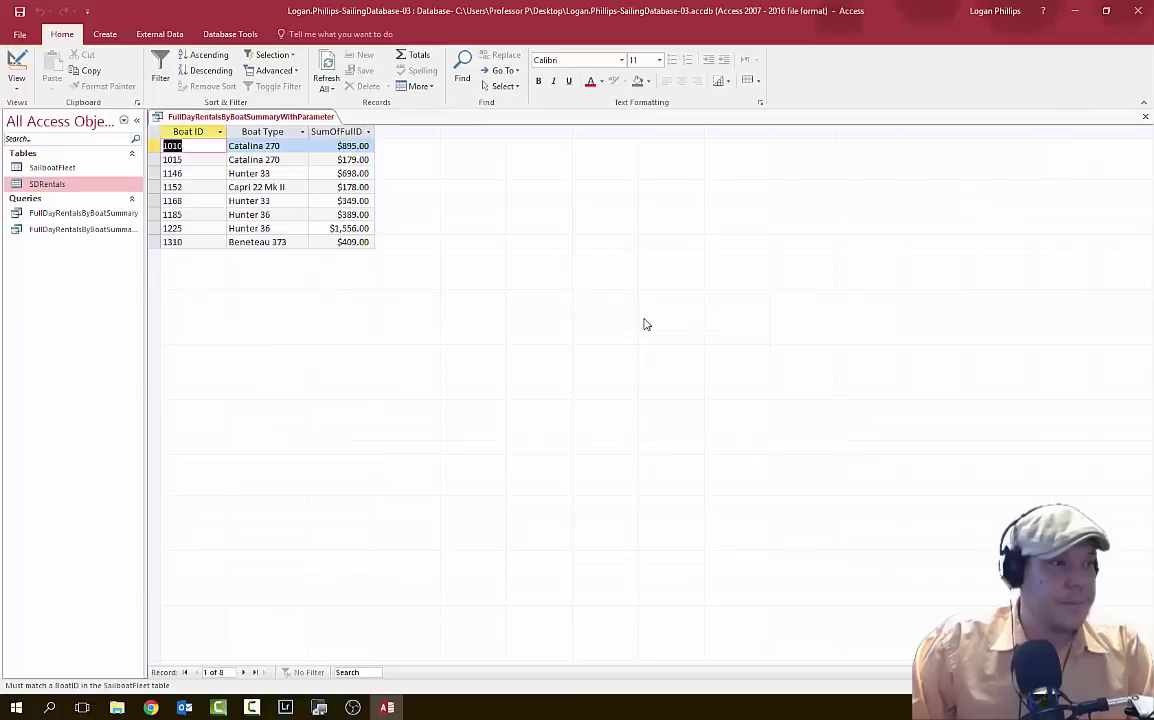
# Select the FullDayRentalsByBoatSummaryWithParameter query and switch it to Design view.
pyautogui.click(78, 213)
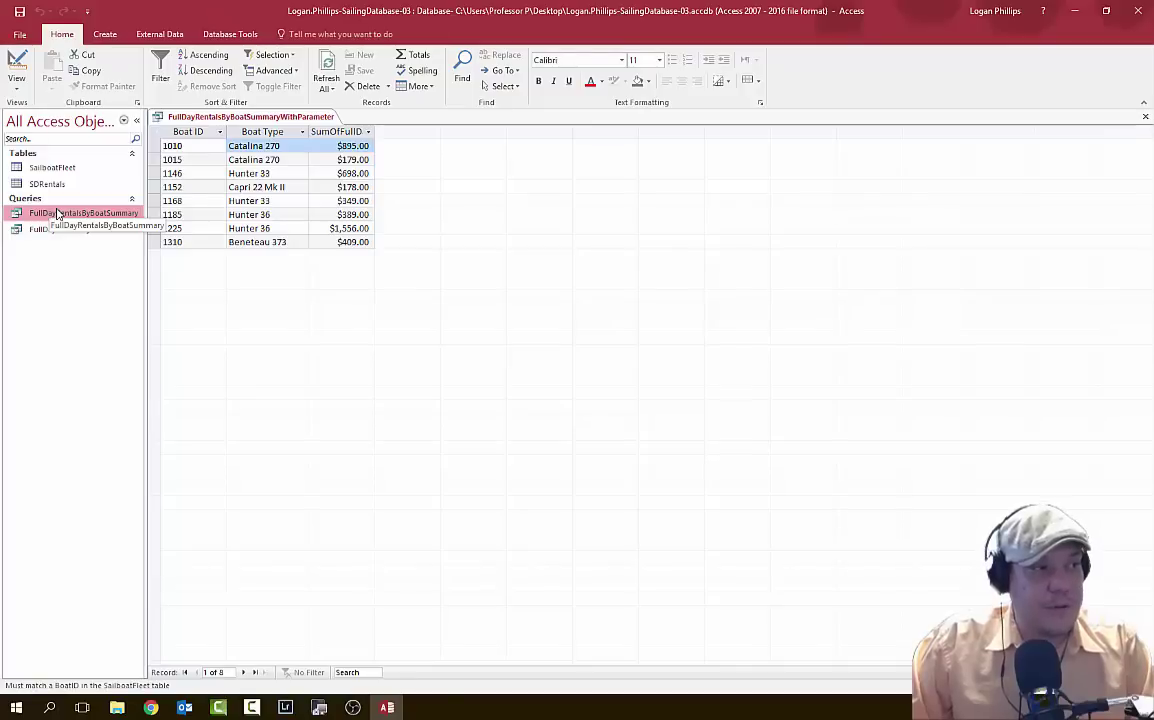
pyautogui.click(55, 229)
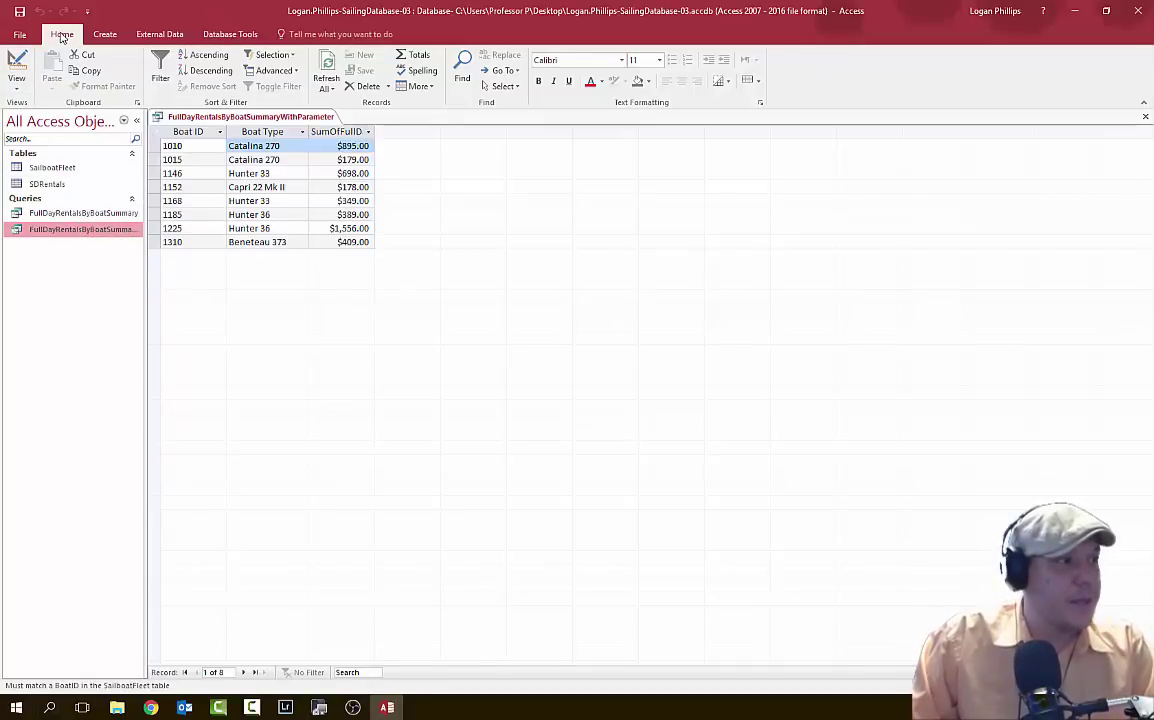
pyautogui.click(17, 62)
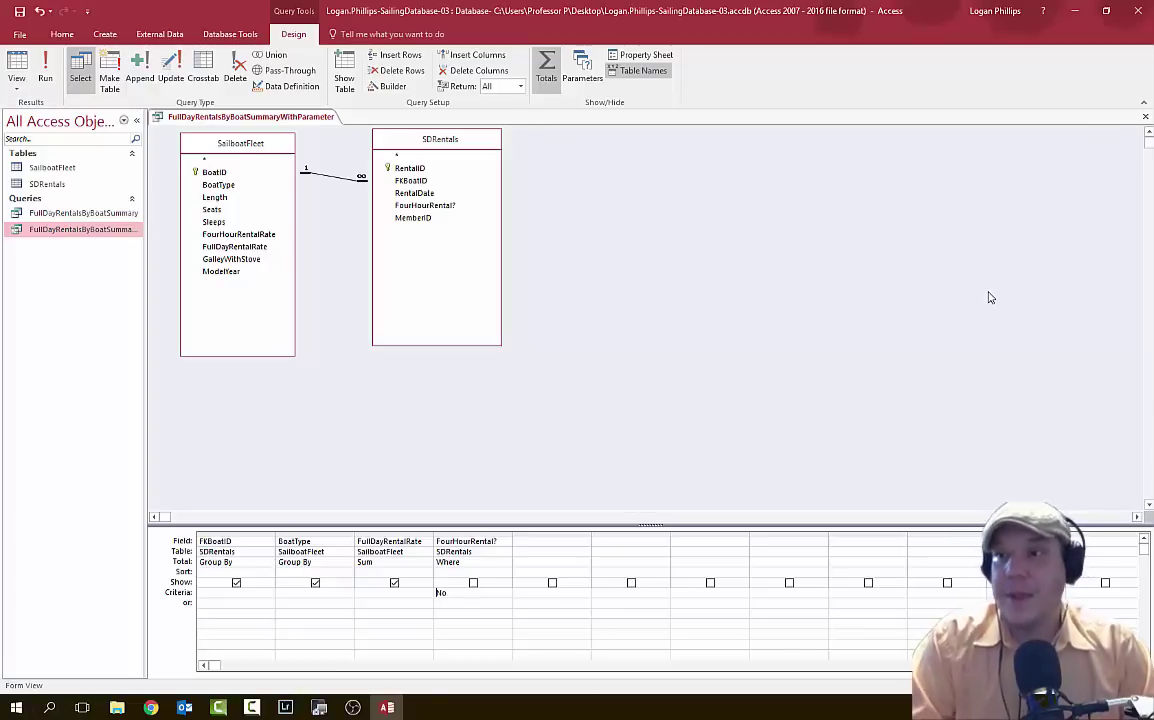
# Add a second FullDayRentalRate field from SailboatFleet to the design grid and set its Total to Count.
pyautogui.hotkey('alt', 'Tab')
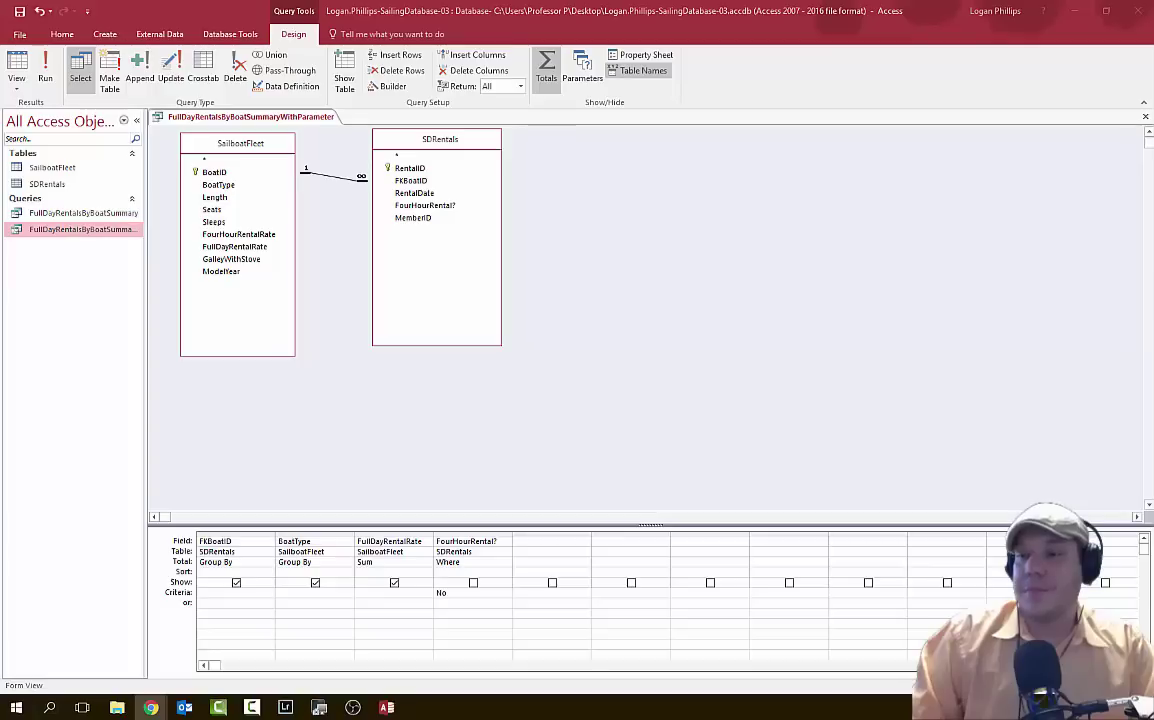
pyautogui.hotkey('alt', 'Tab')
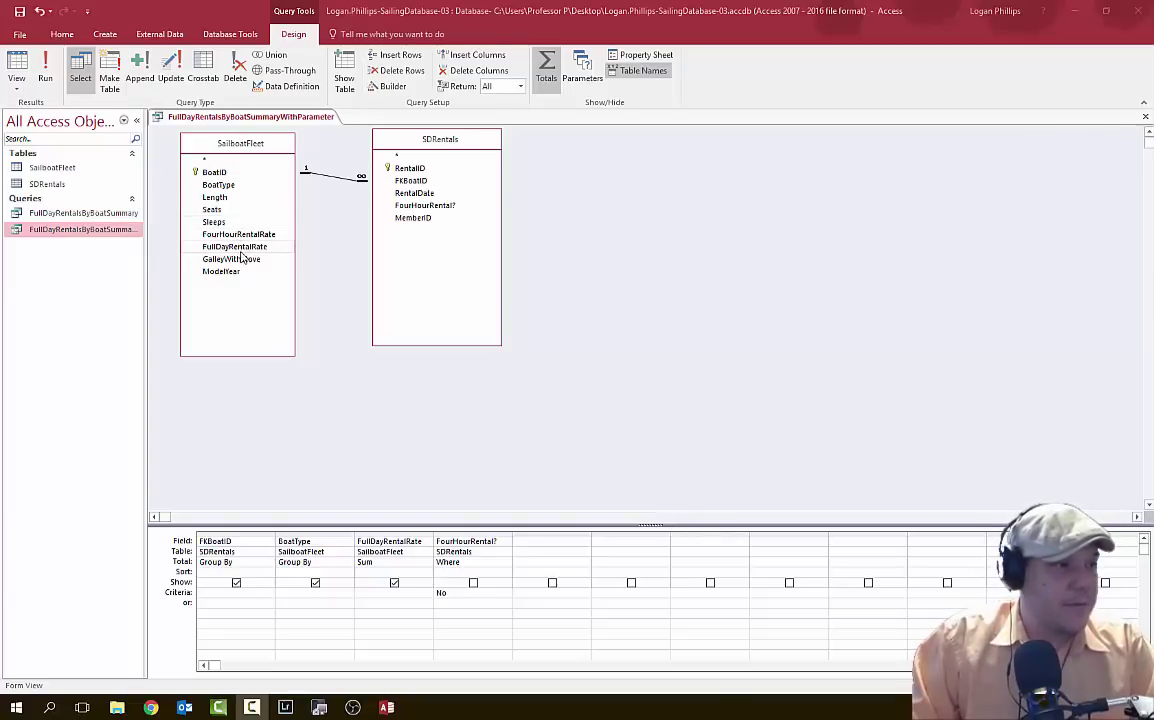
pyautogui.moveTo(234, 246); pyautogui.dragTo(535, 550)
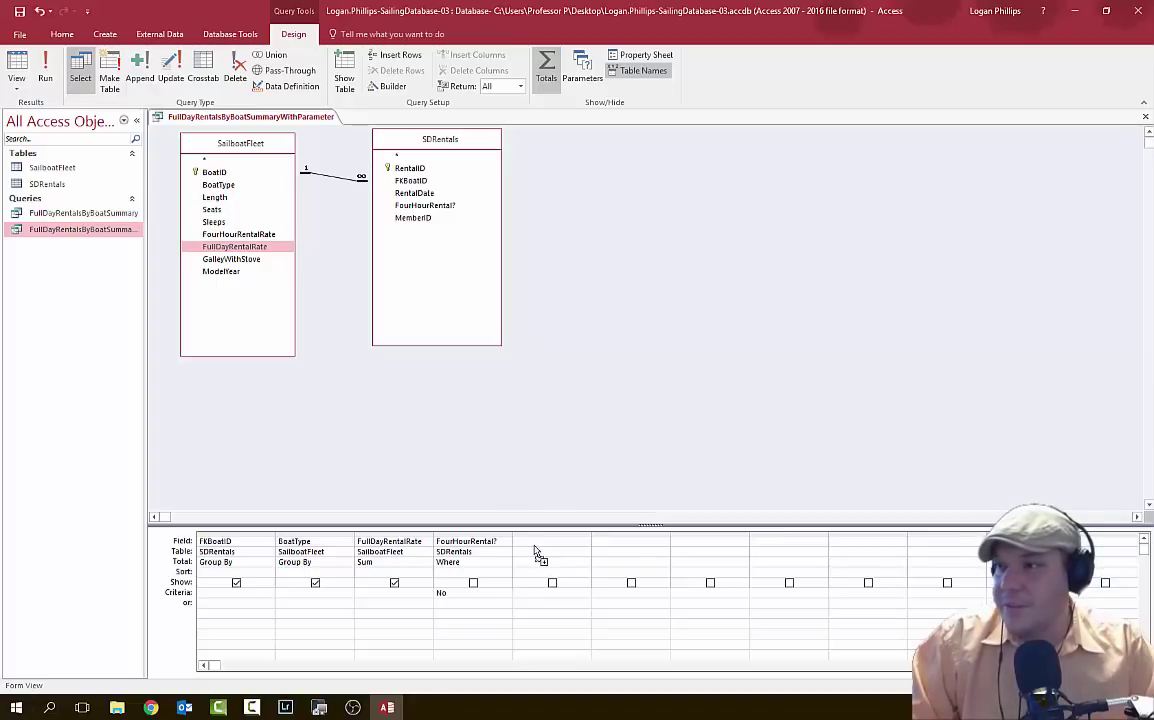
pyautogui.moveTo(535, 550); pyautogui.dragTo(535, 550)
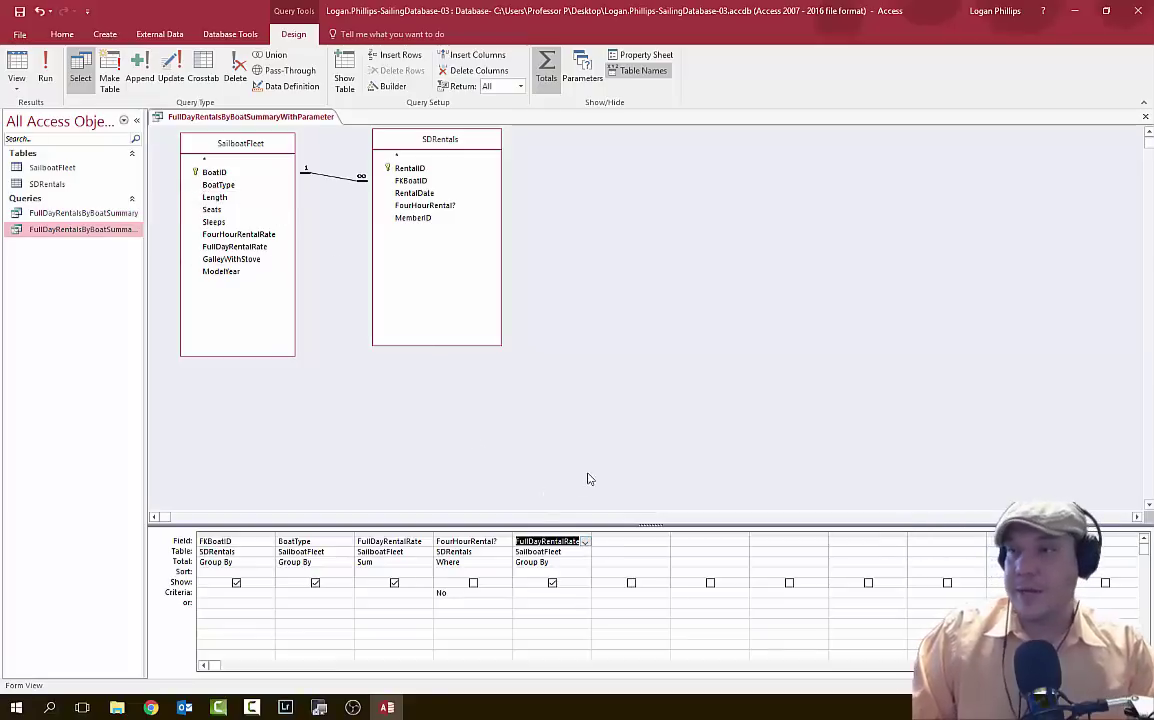
pyautogui.click(150, 707)
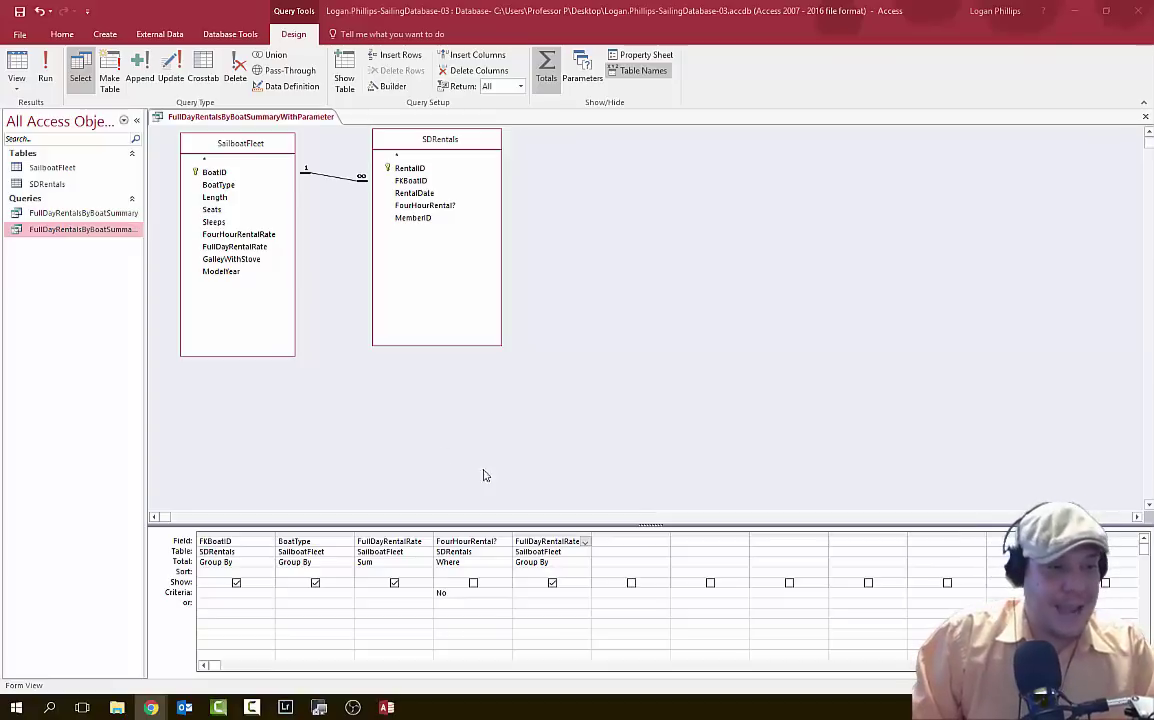
pyautogui.click(556, 563)
pyautogui.click(586, 563)
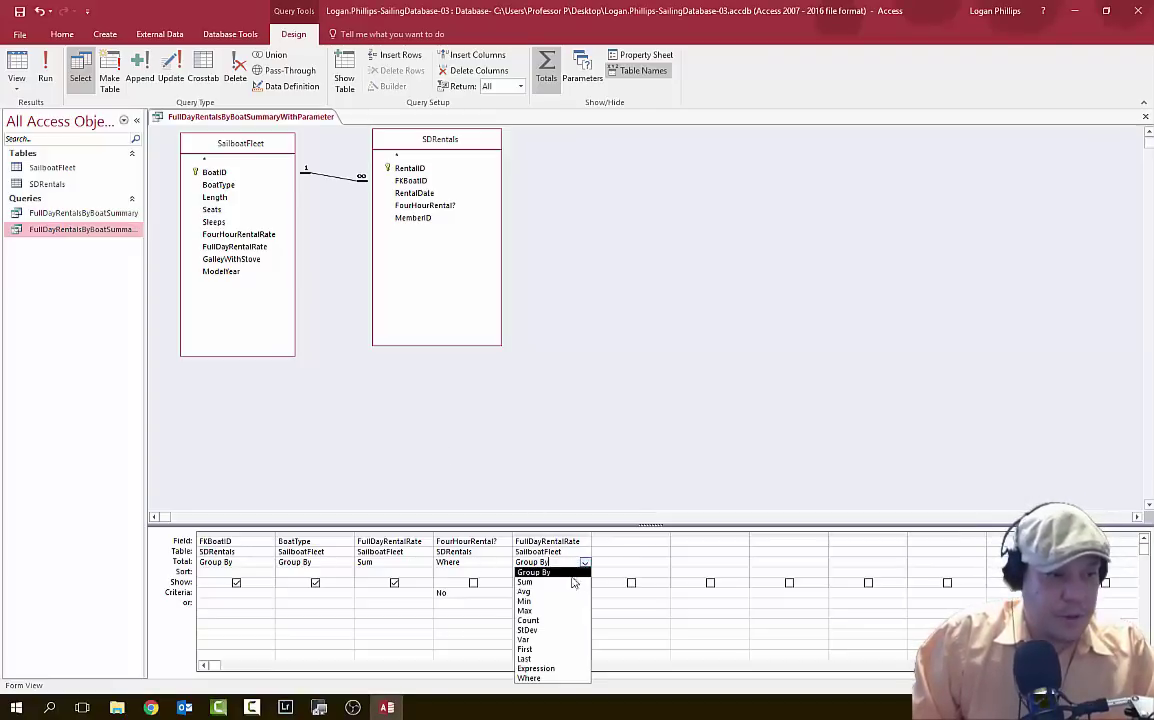
pyautogui.click(560, 620)
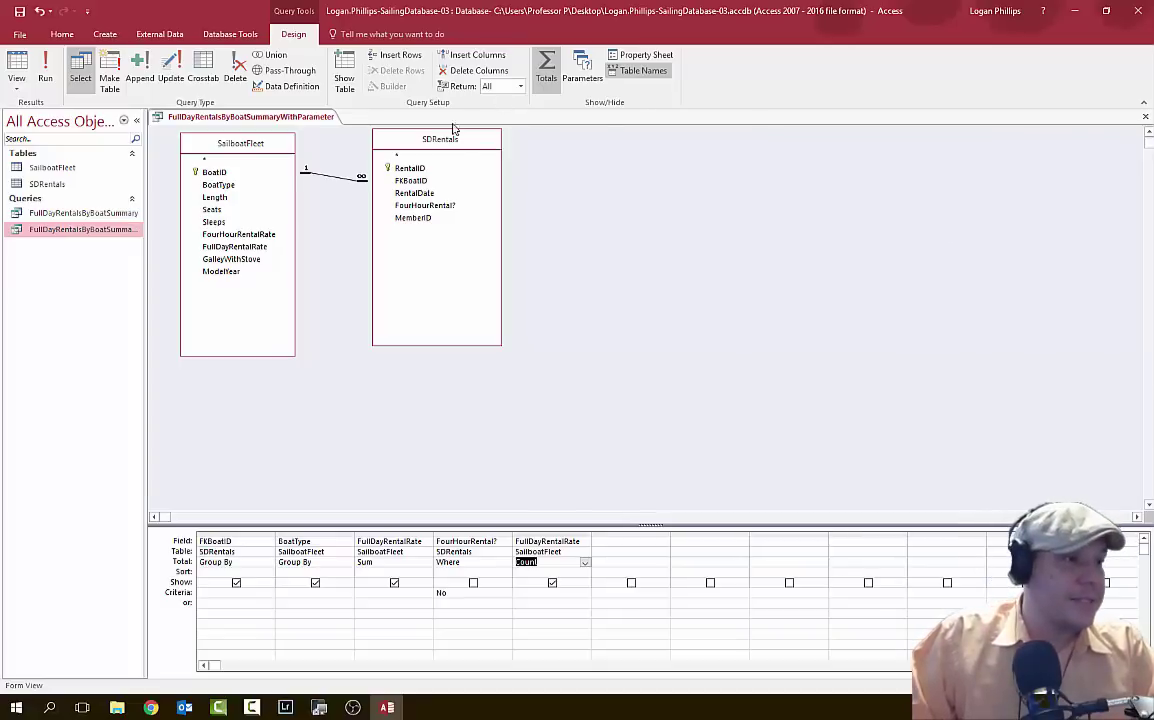
# Add the RentalDate field from SDRentals with its Total set to Where, and run the query to check its results before returning to Design view.
pyautogui.click(414, 194)
pyautogui.moveTo(425, 193); pyautogui.dragTo(622, 545)
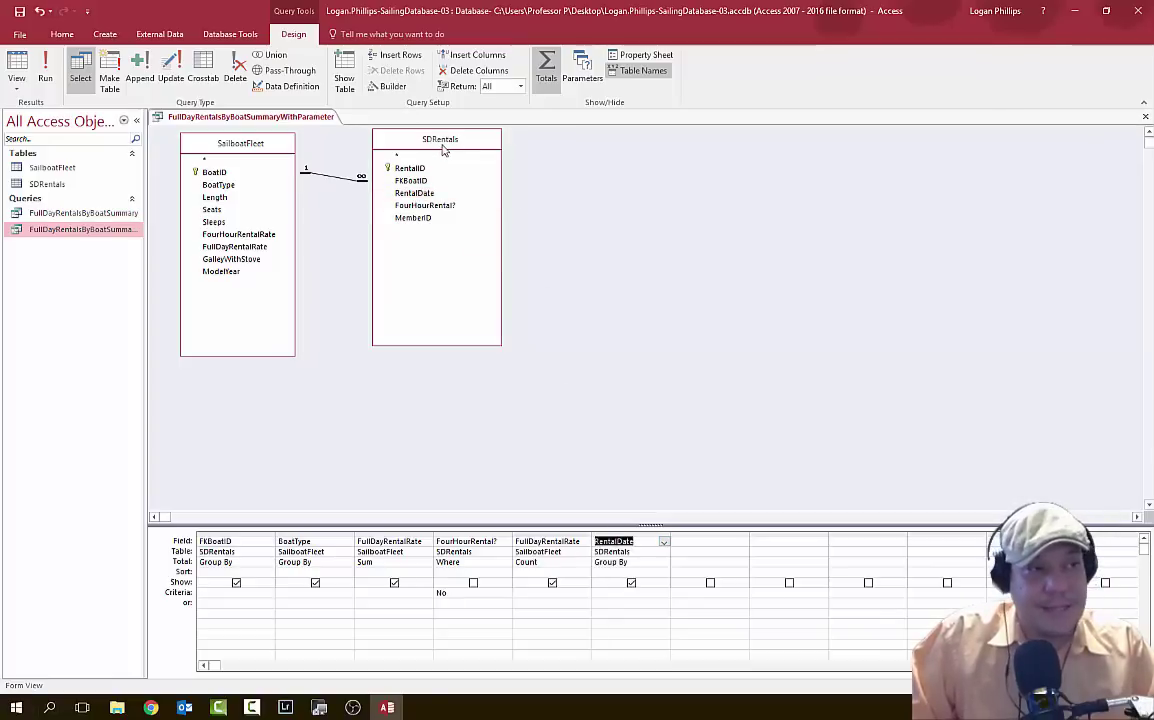
pyautogui.click(645, 562)
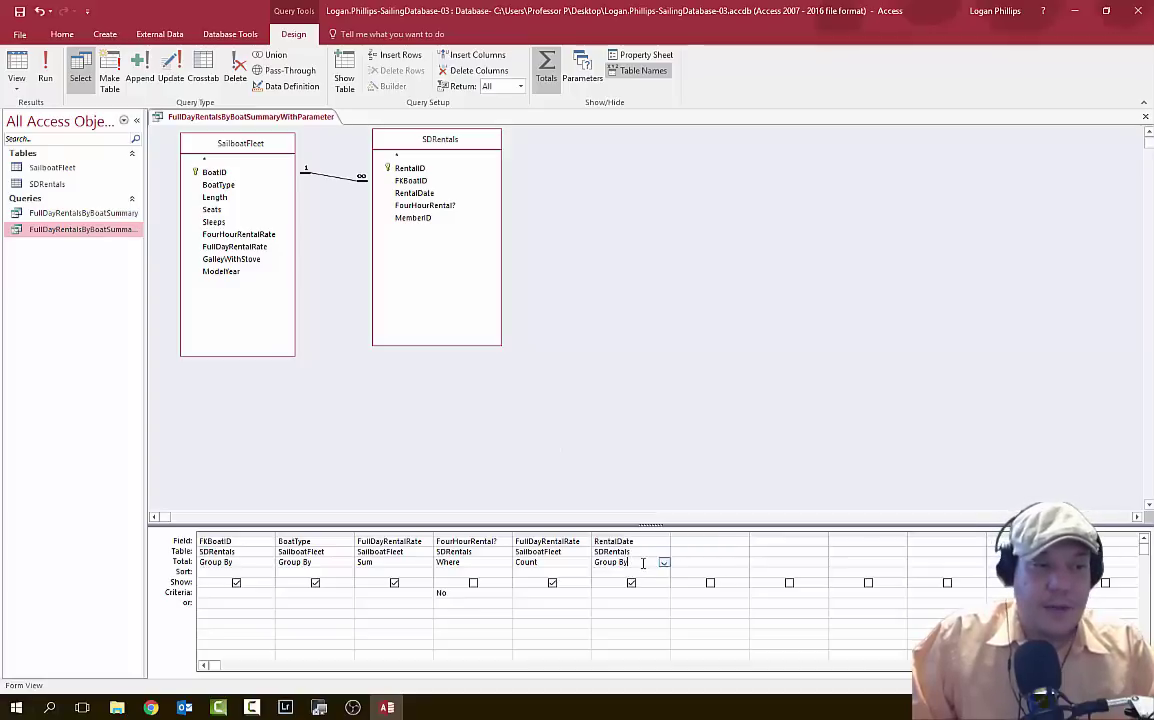
pyautogui.click(664, 563)
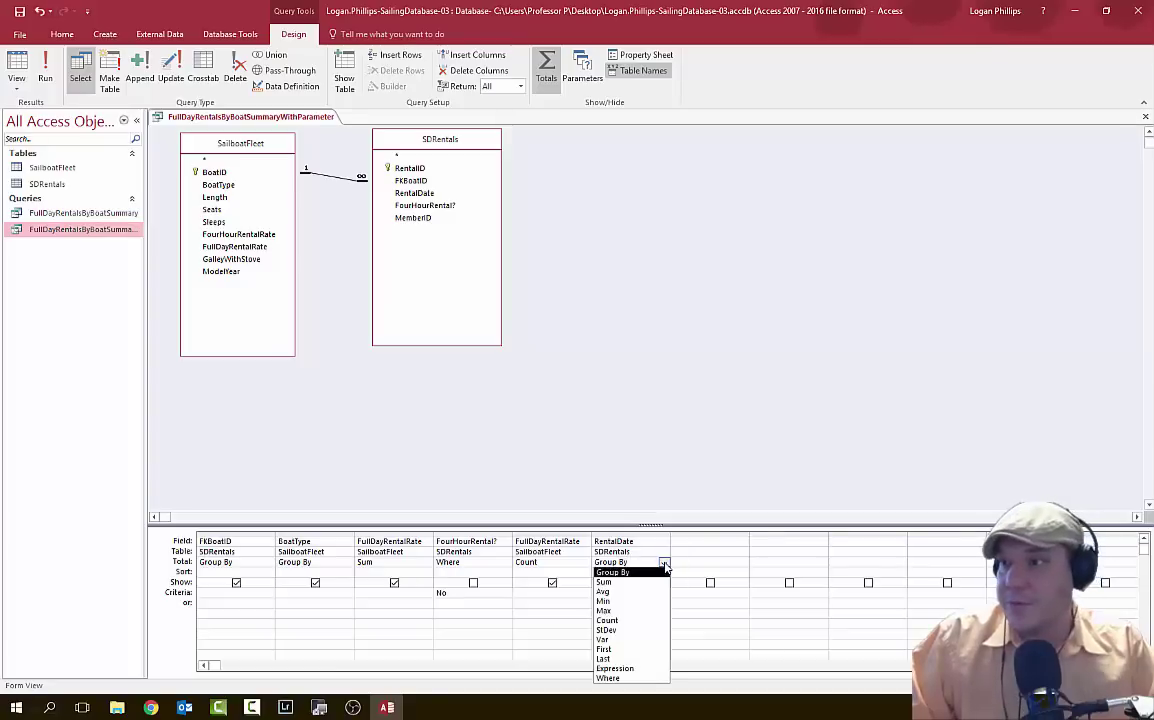
pyautogui.click(610, 678)
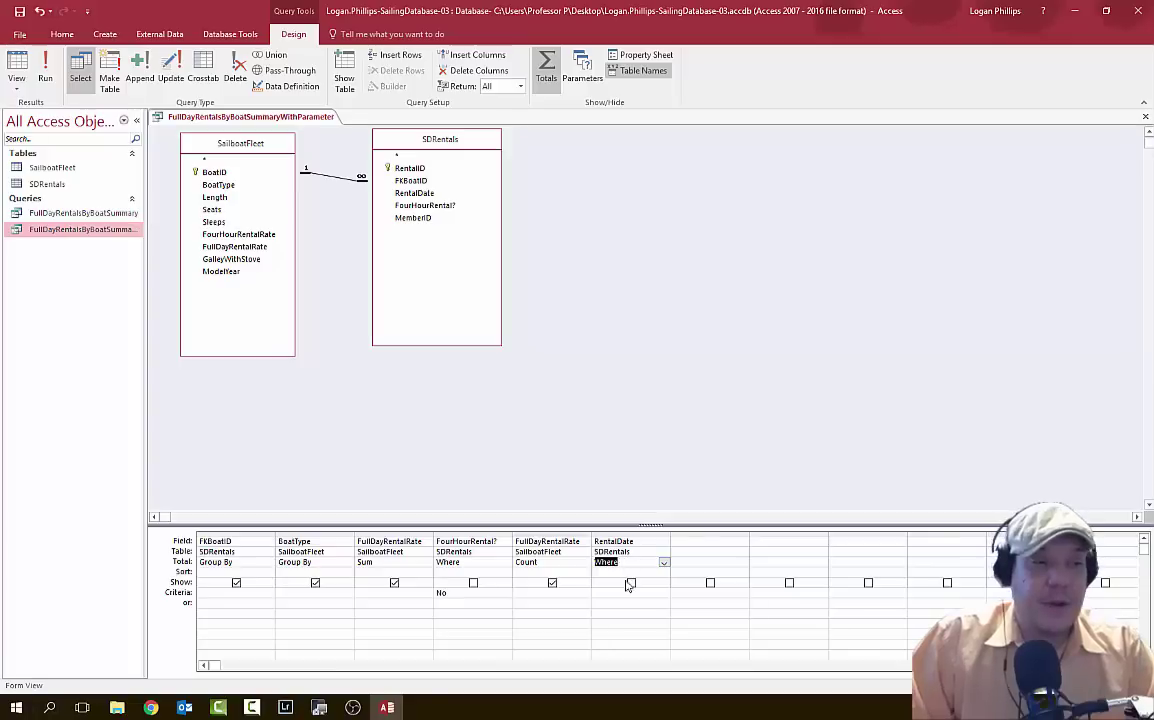
pyautogui.click(42, 65)
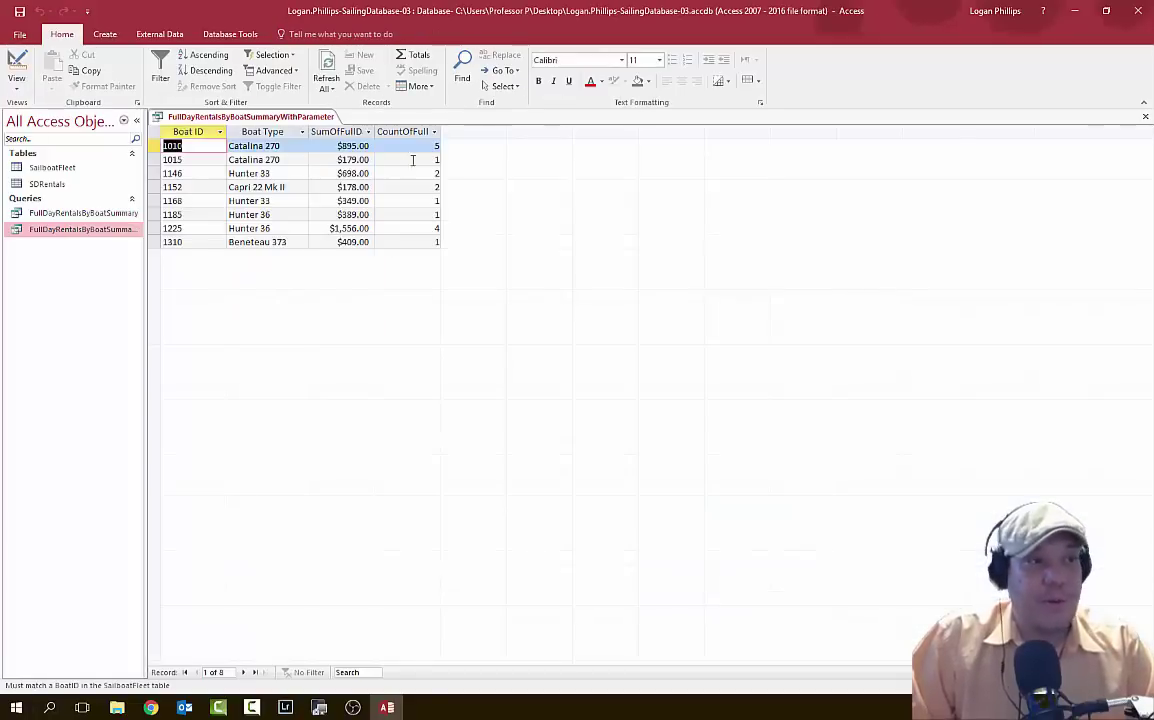
pyautogui.click(16, 60)
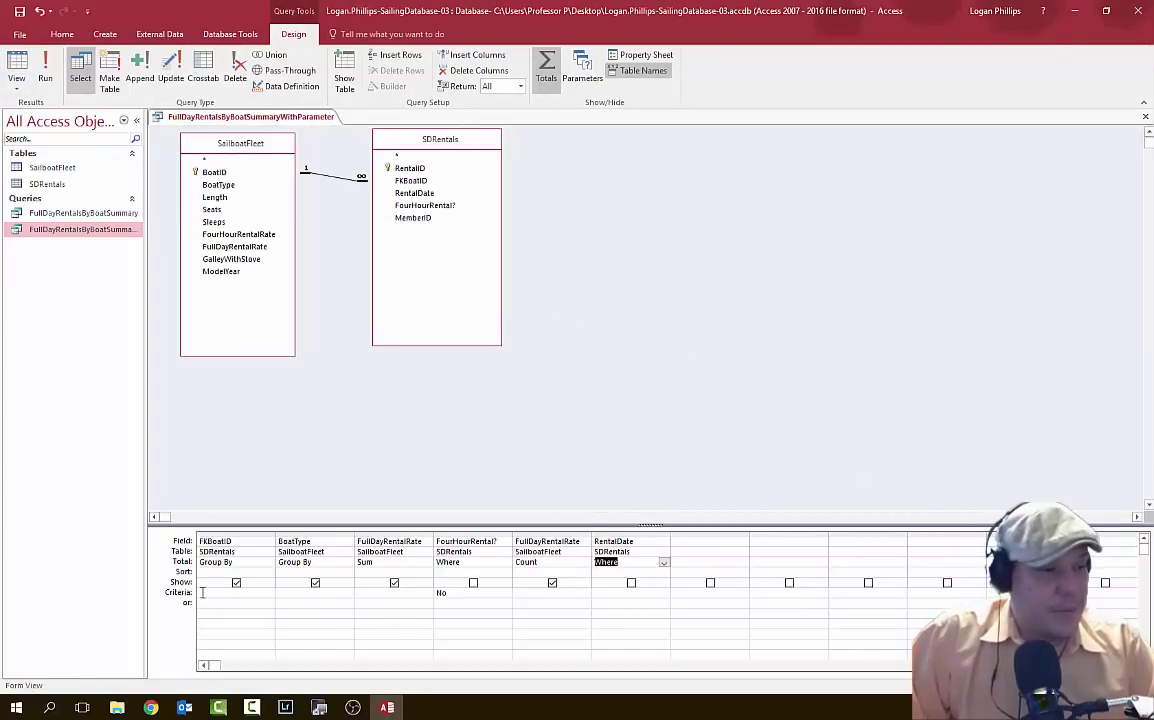
# Set the RentalDate criteria to Between [Enter the Start Date] And [Enter the End Date] using the Zoom box.
pyautogui.click(610, 601)
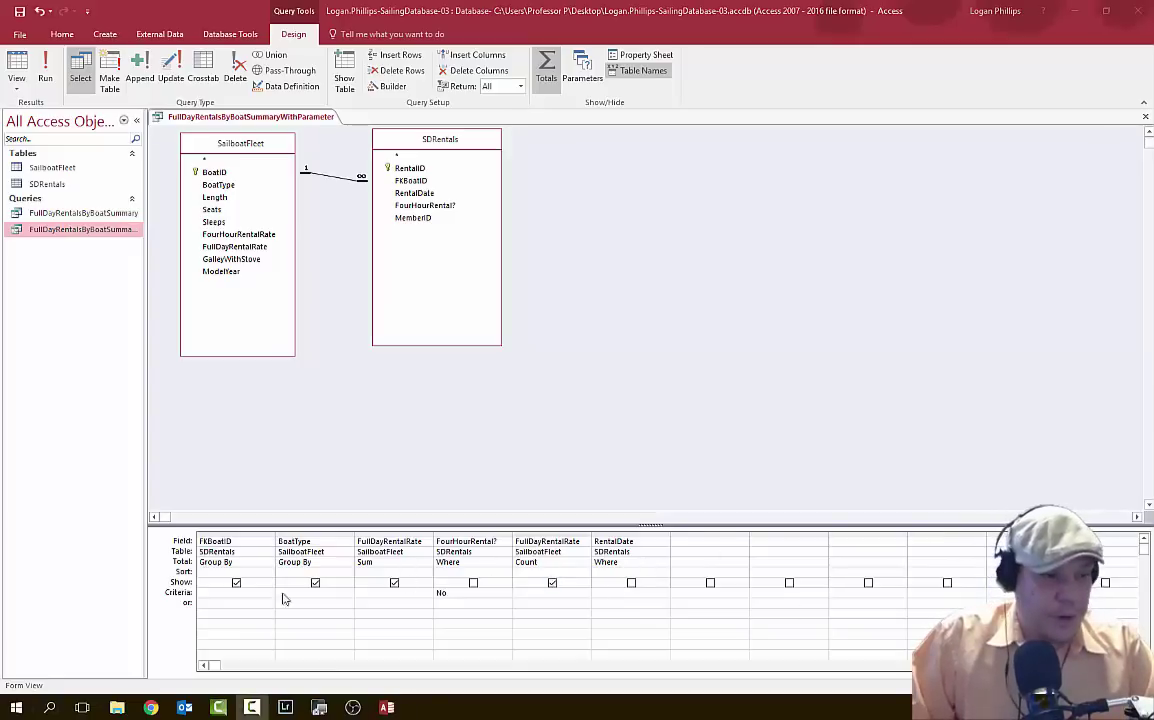
pyautogui.rightClick(628, 592)
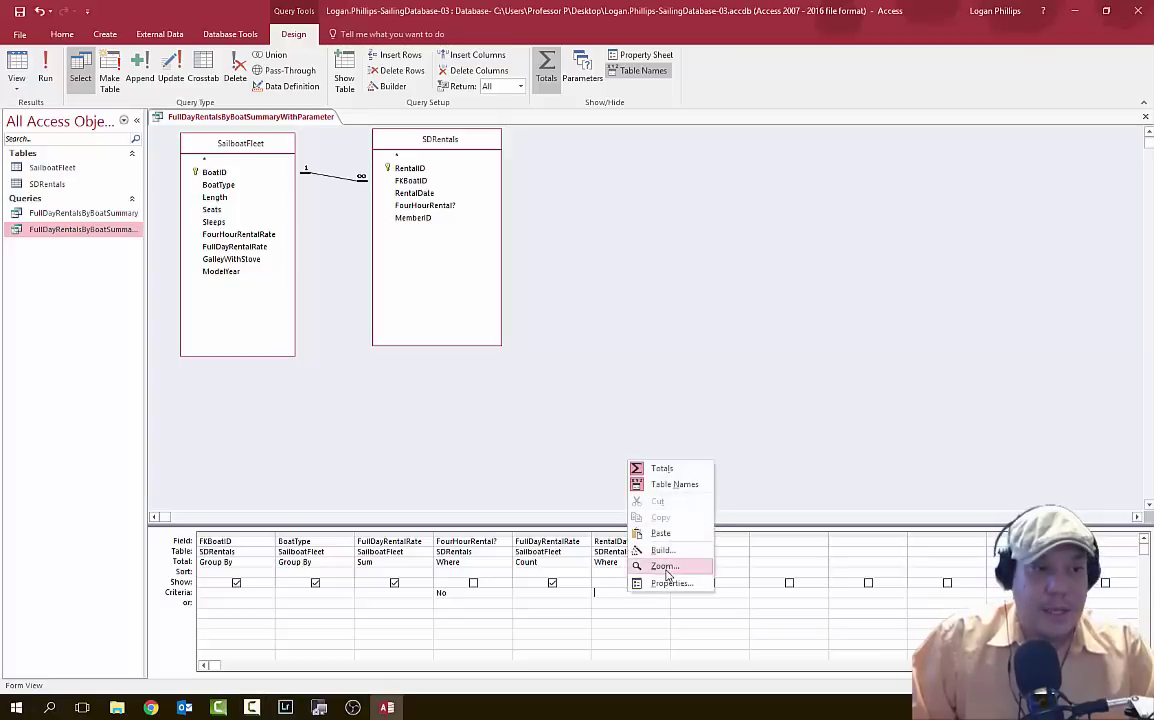
pyautogui.click(665, 567)
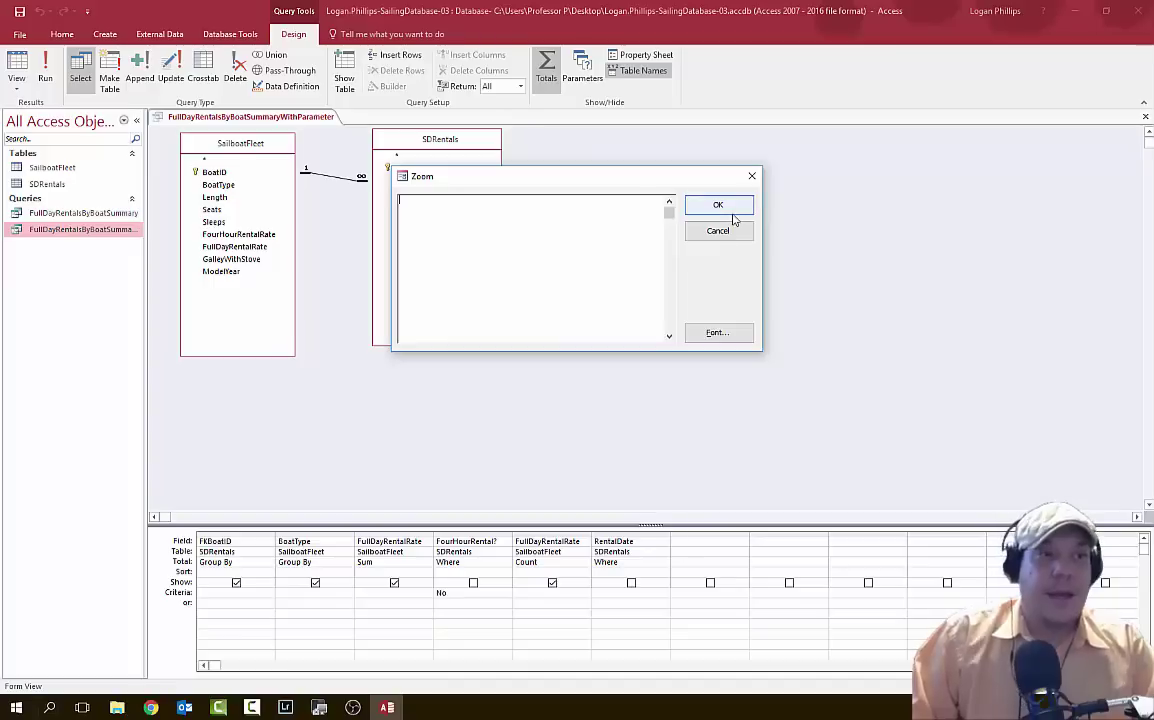
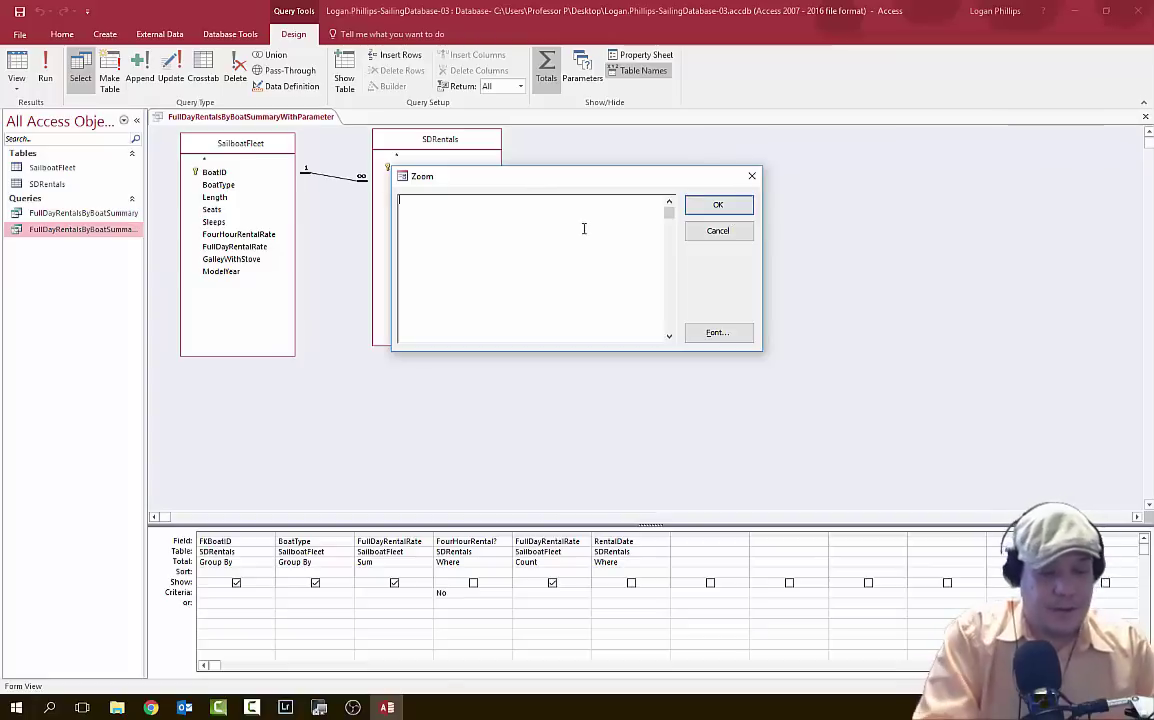
pyautogui.write('Between ')
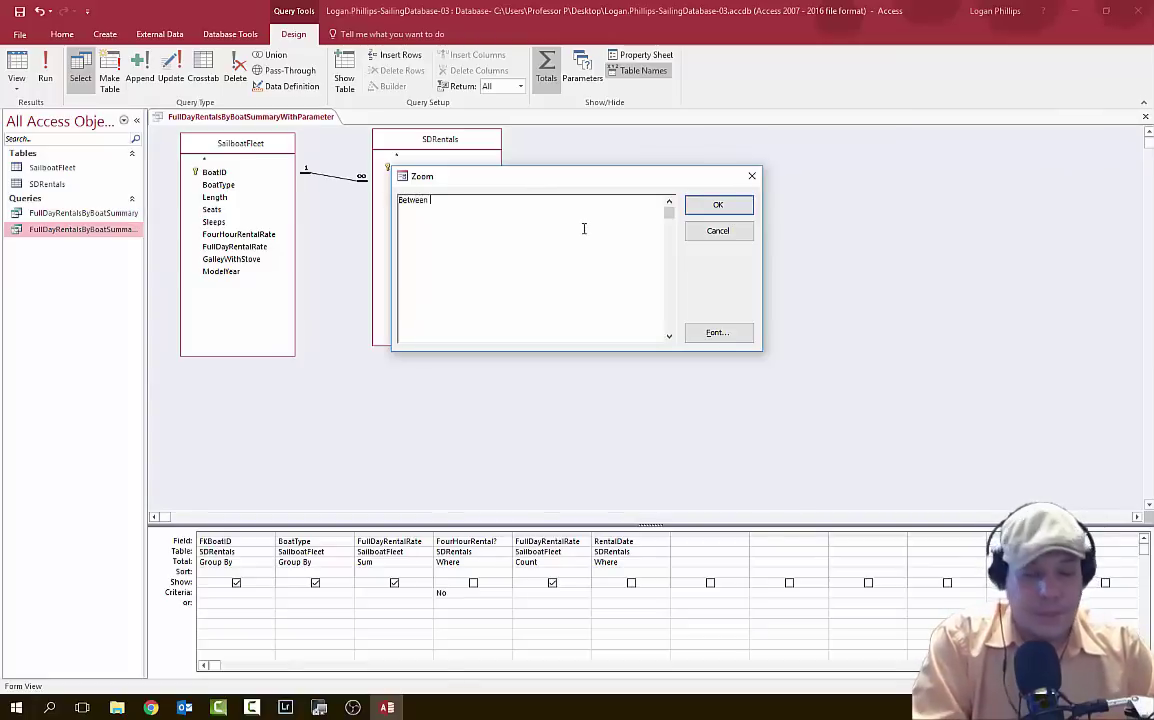
pyautogui.write('[')
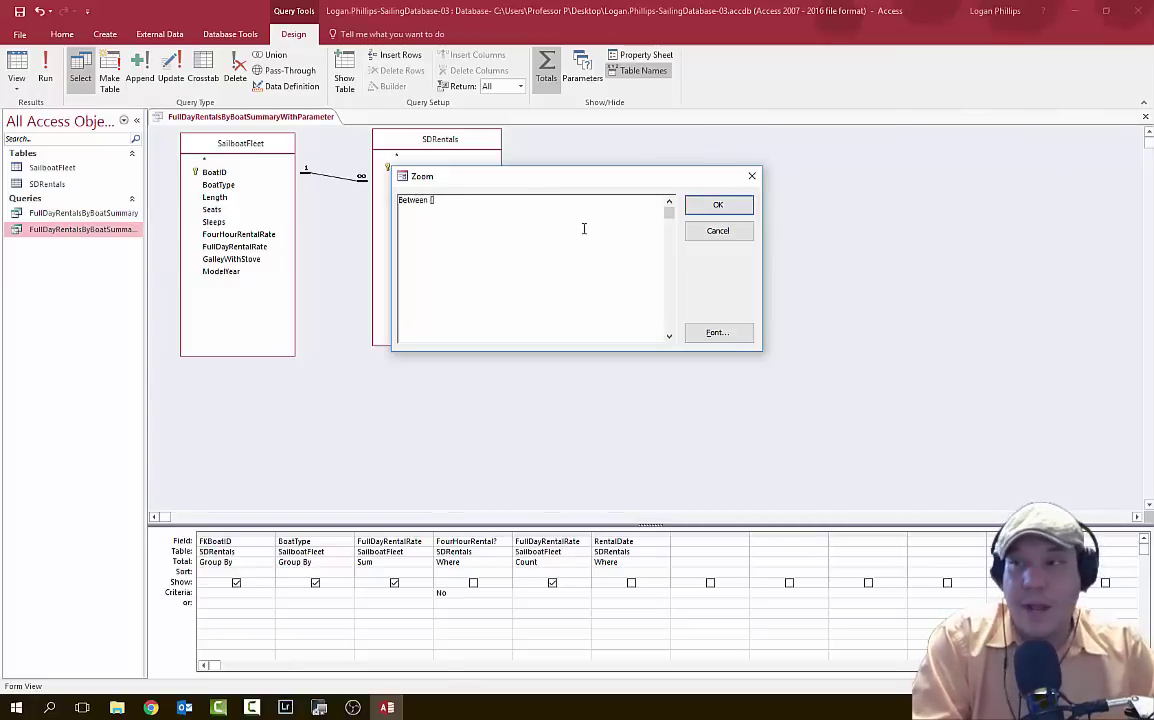
pyautogui.write('Enter t')
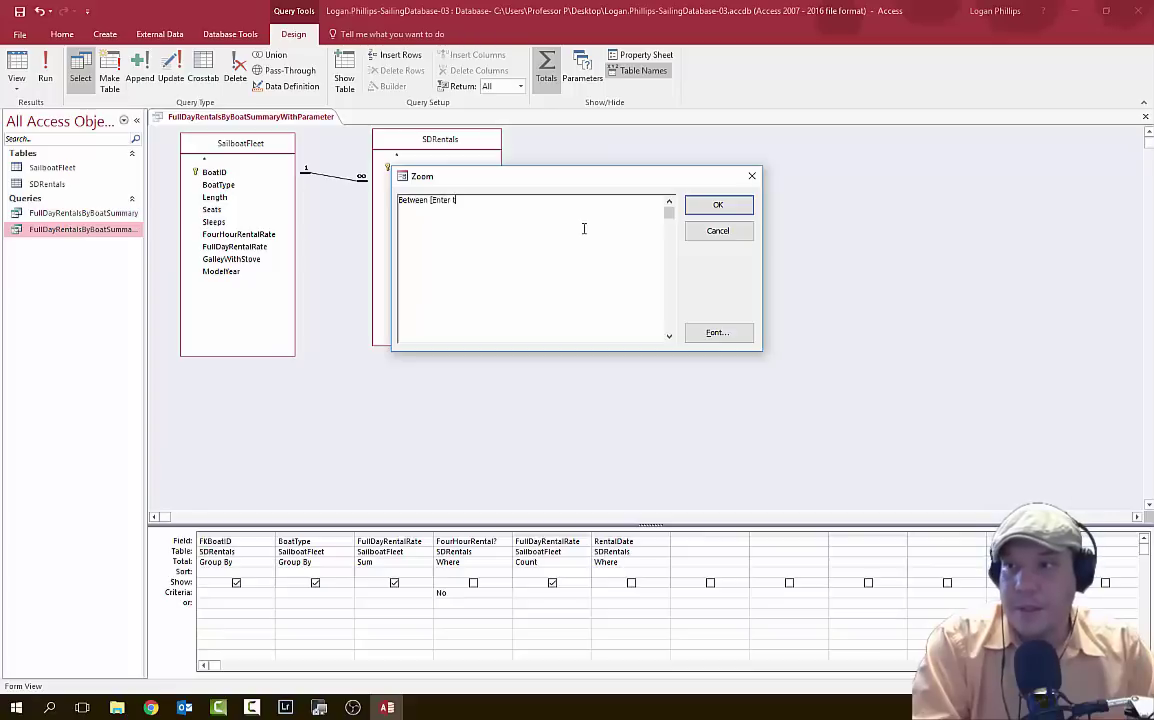
pyautogui.write('he Start Date')
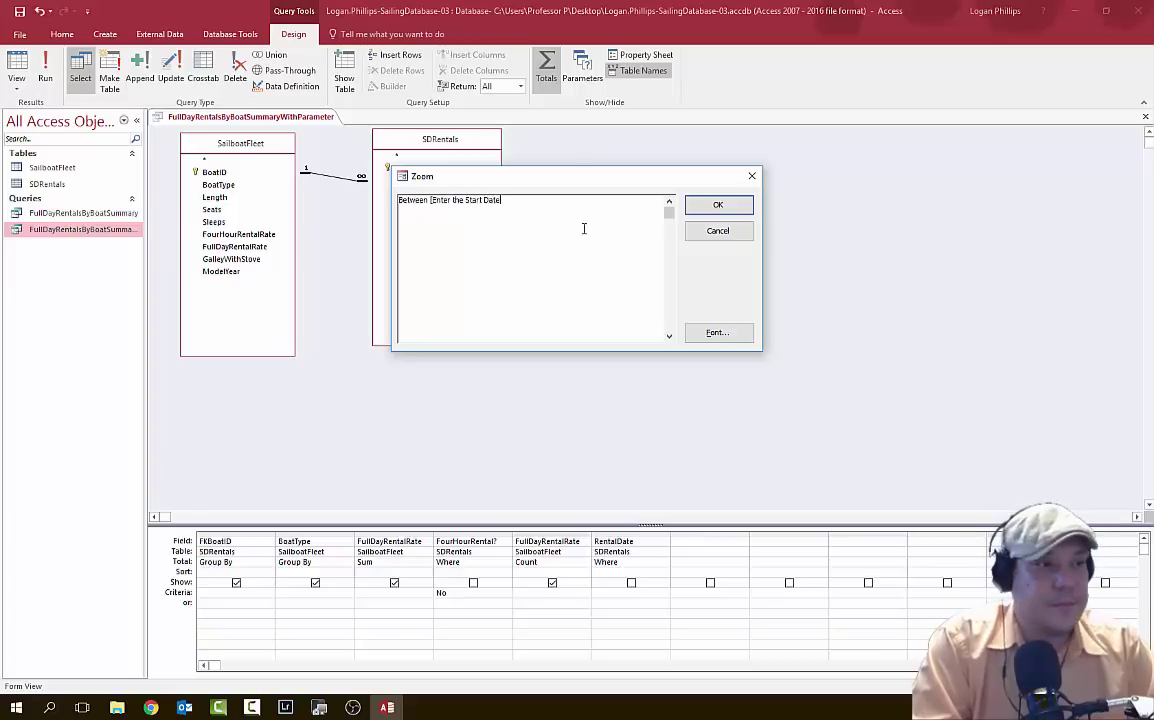
pyautogui.write(']')
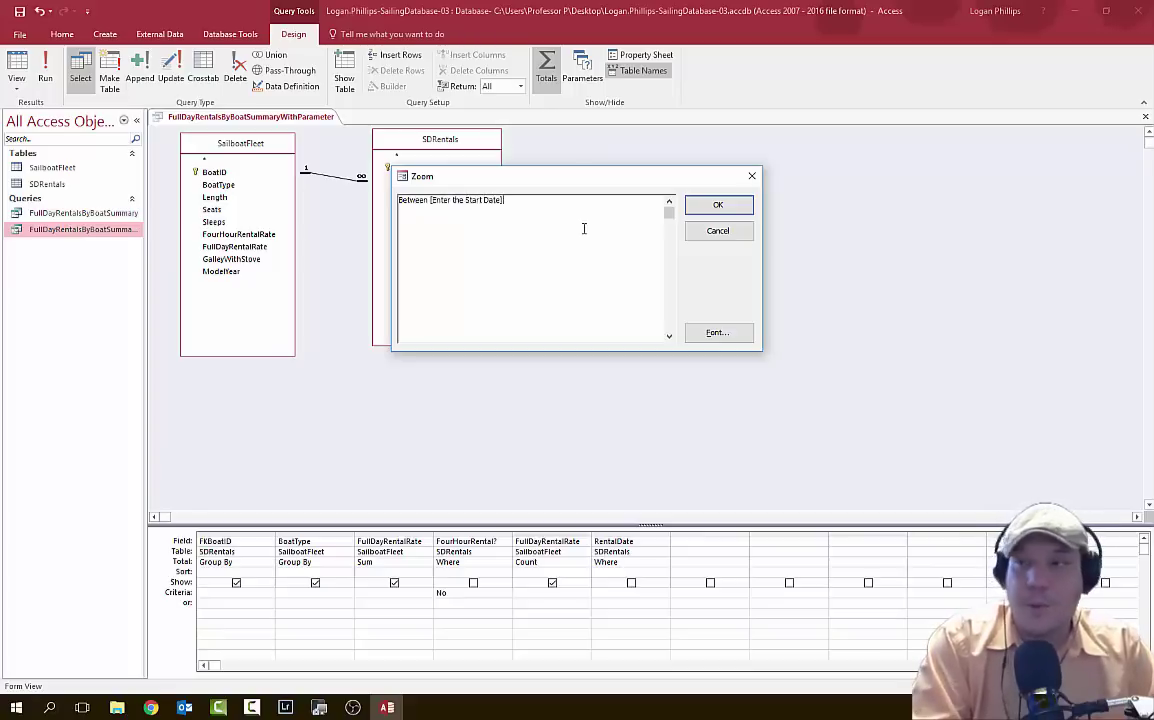
pyautogui.write(' And')
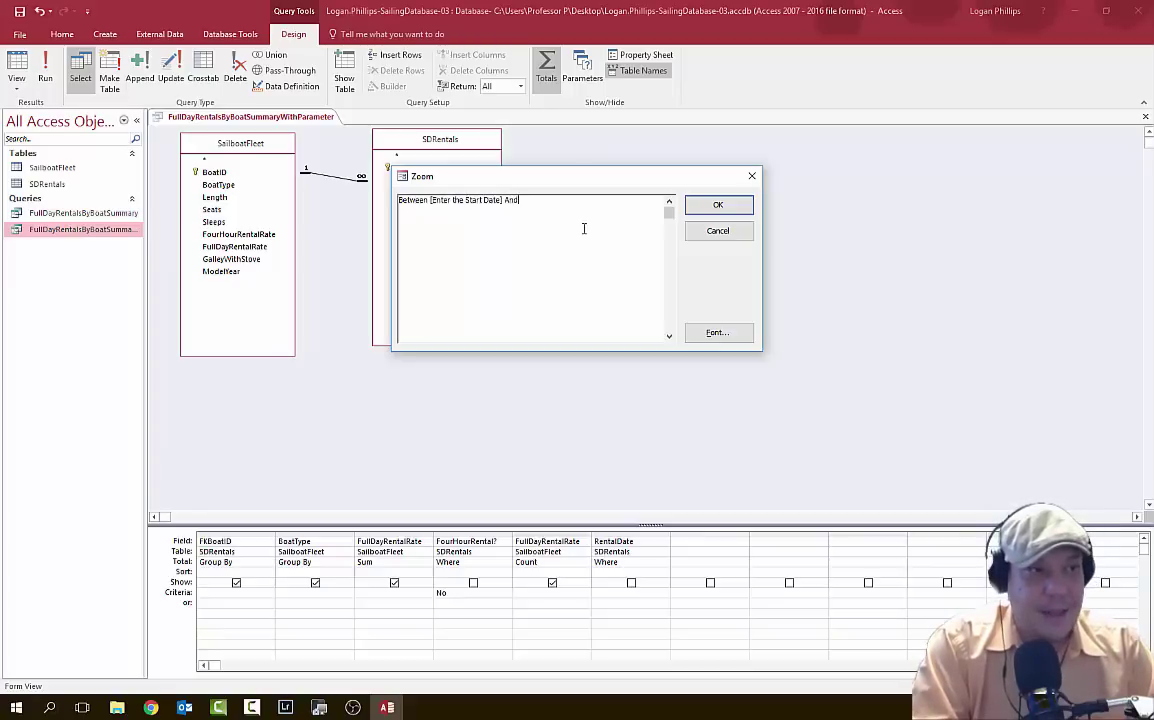
pyautogui.write(' [')
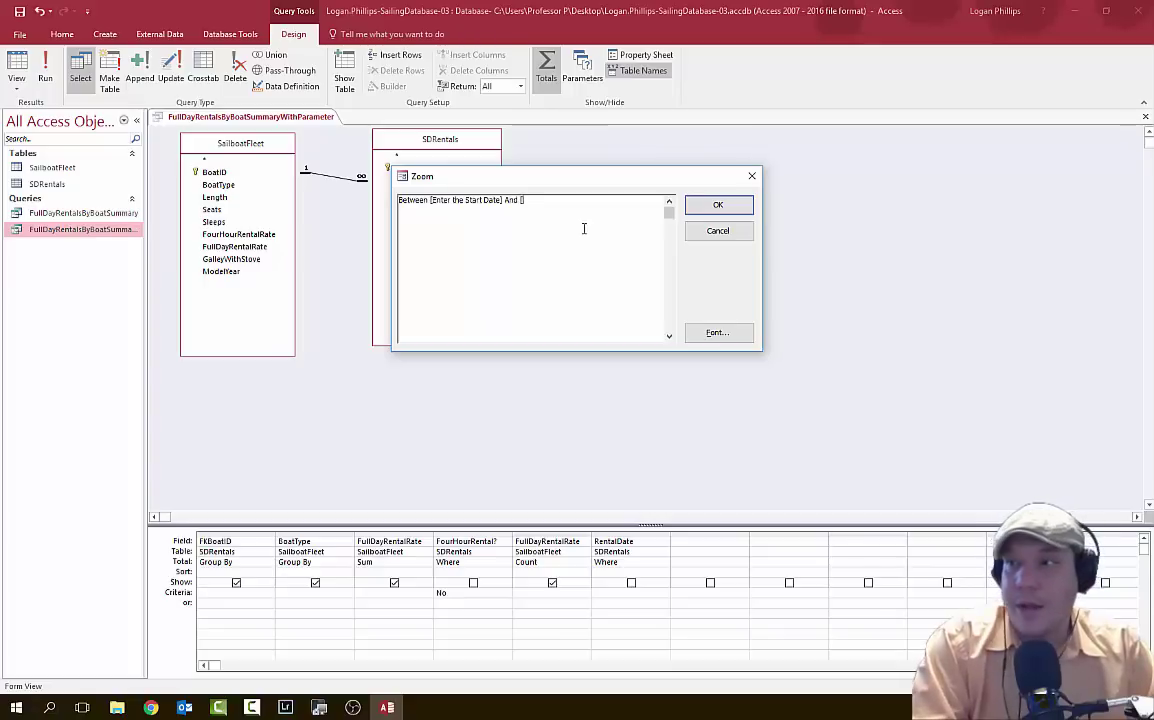
pyautogui.write('Enter the ')
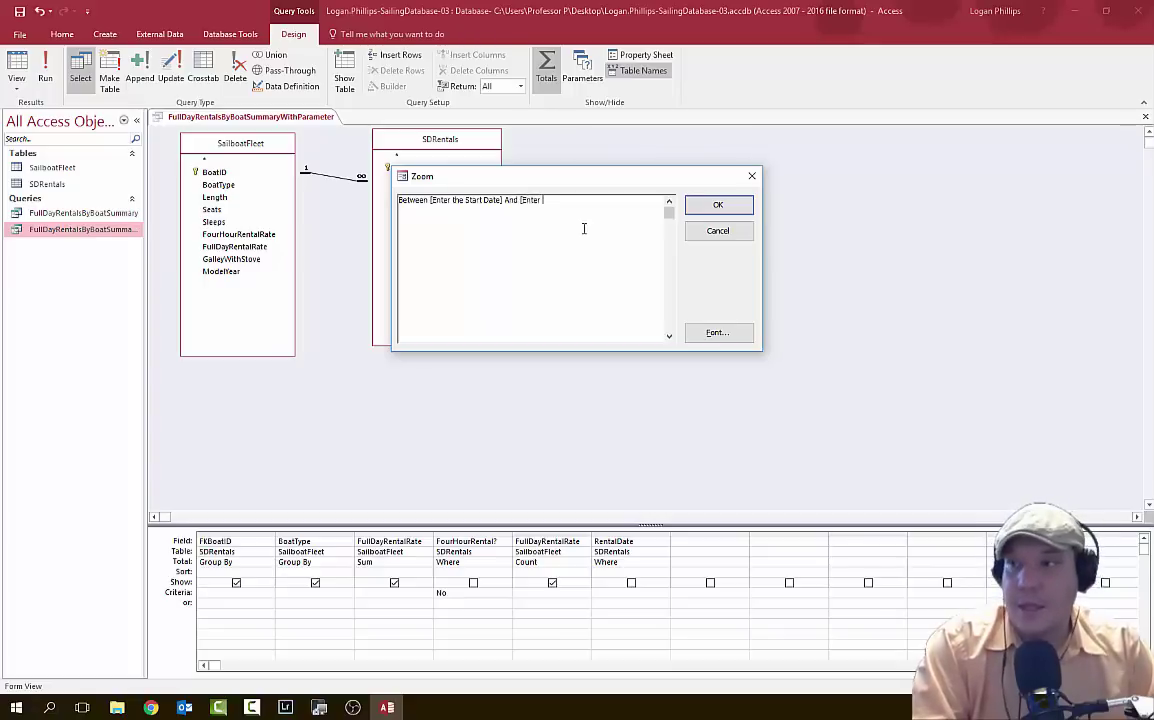
pyautogui.write('End Date')
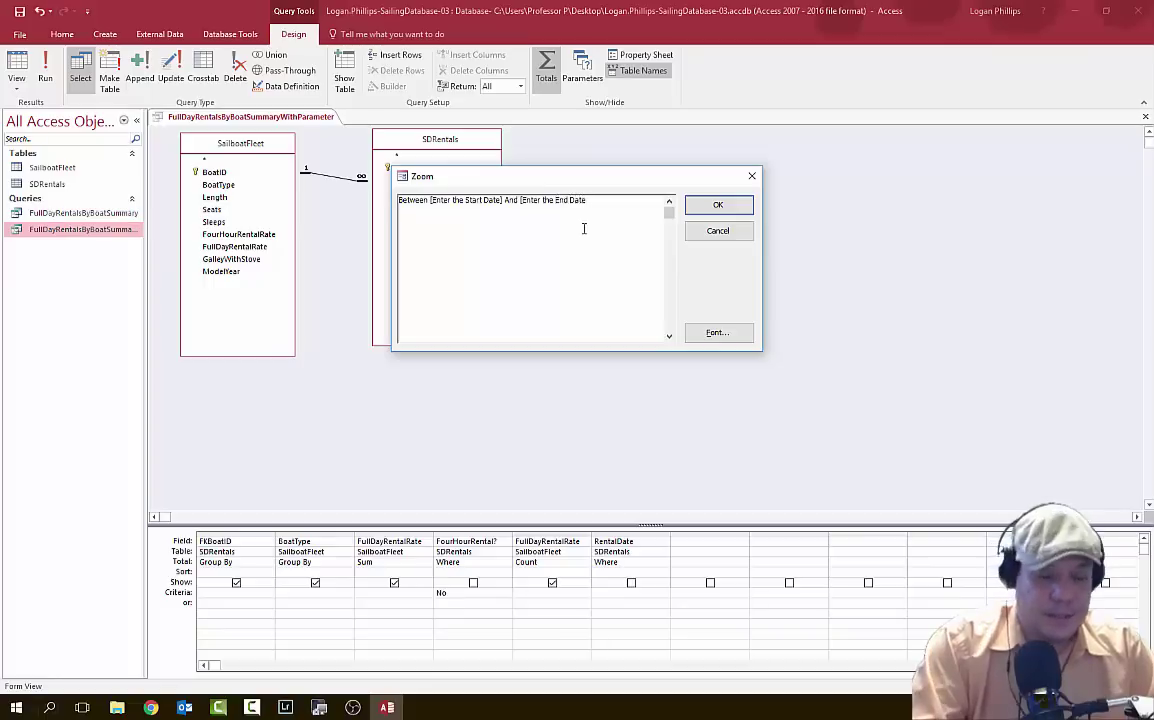
pyautogui.write(']]')
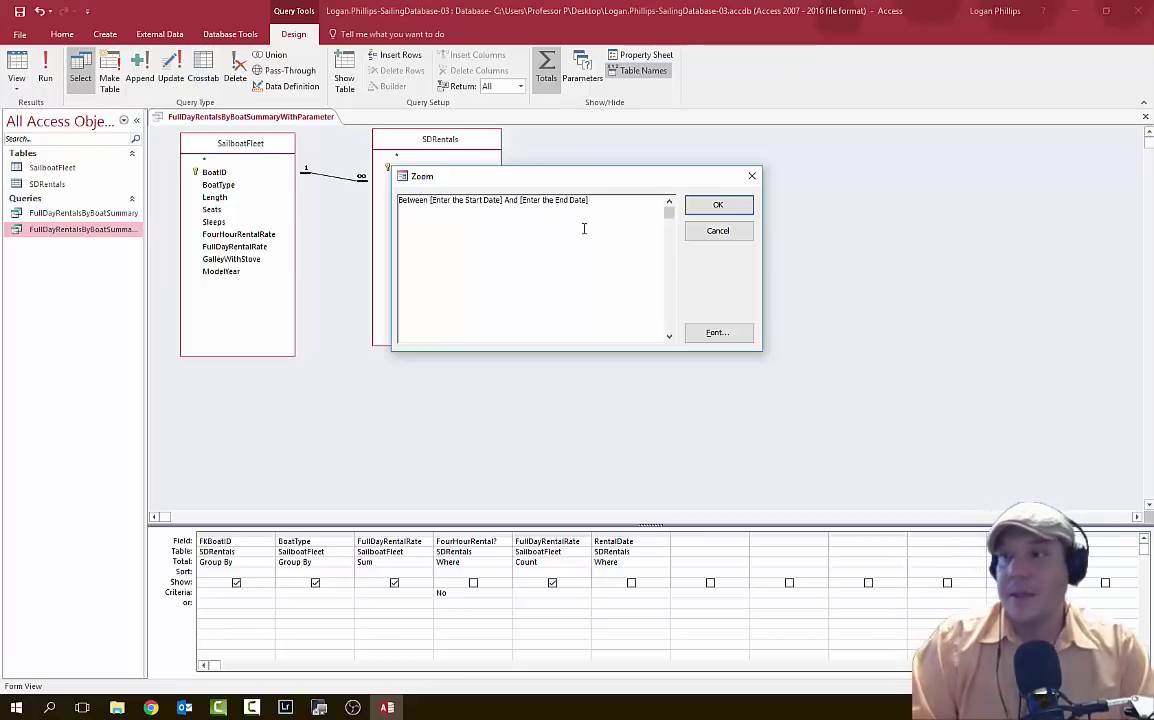
pyautogui.click(722, 205)
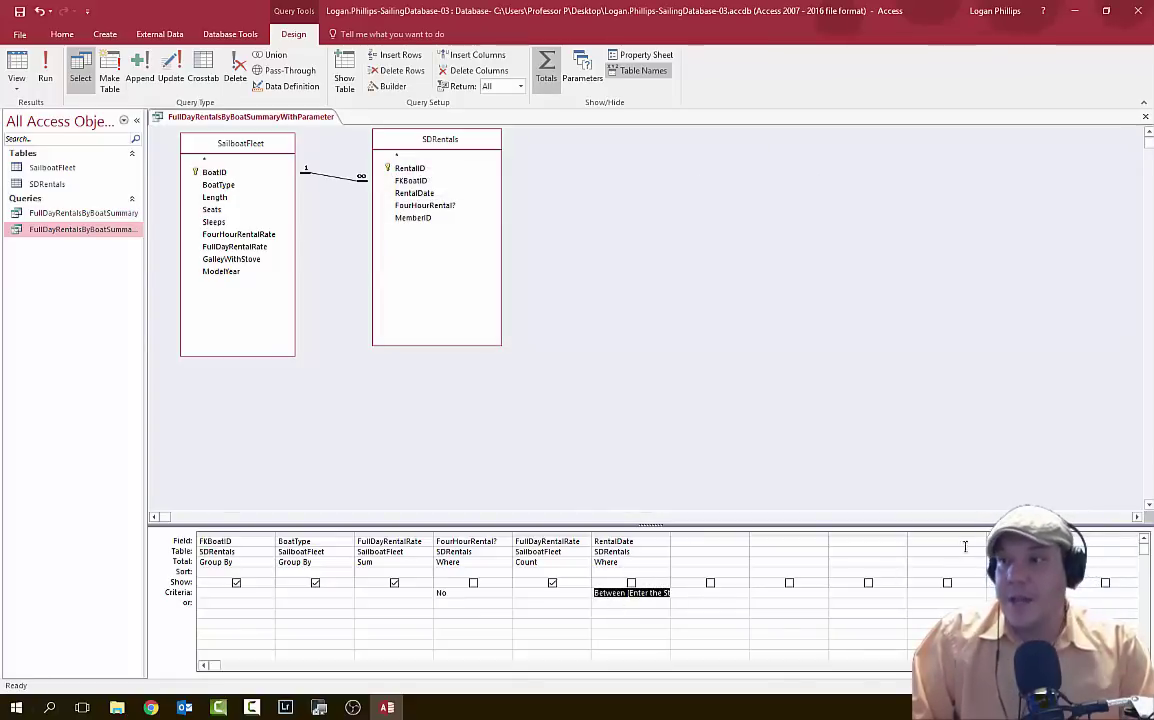
# Save the changes to the FullDayRentalsByBoatSummaryWithParameter query.
pyautogui.hotkey('alt', 'Tab')
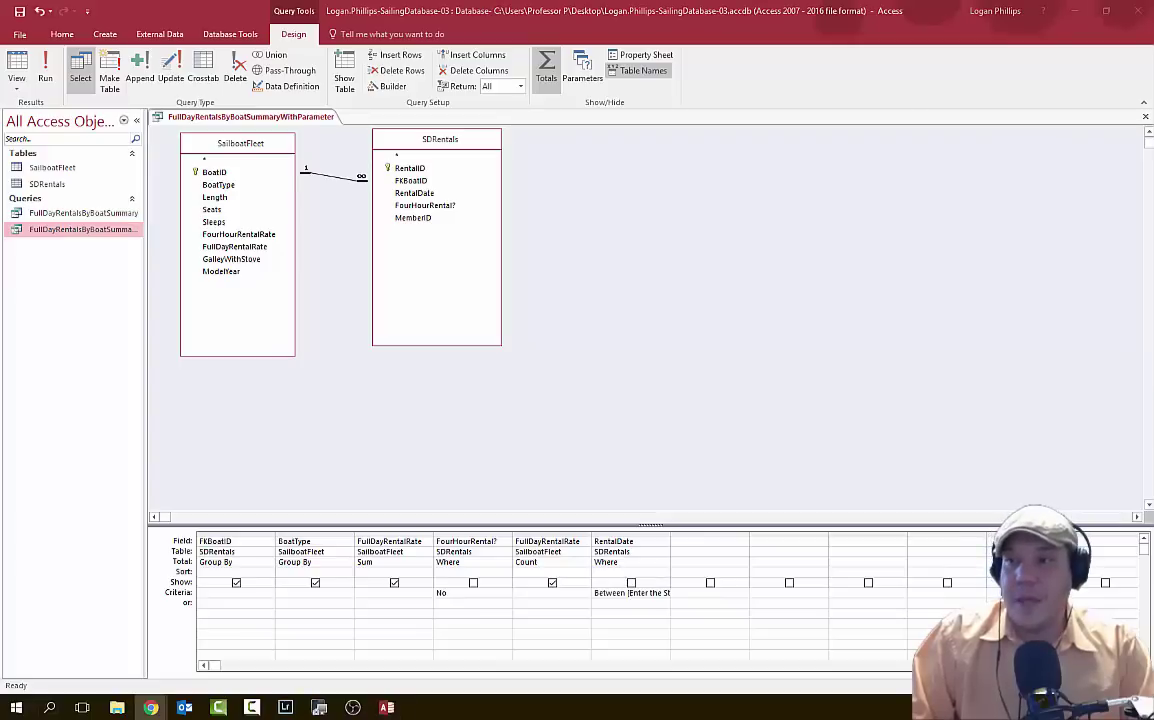
pyautogui.click(20, 14)
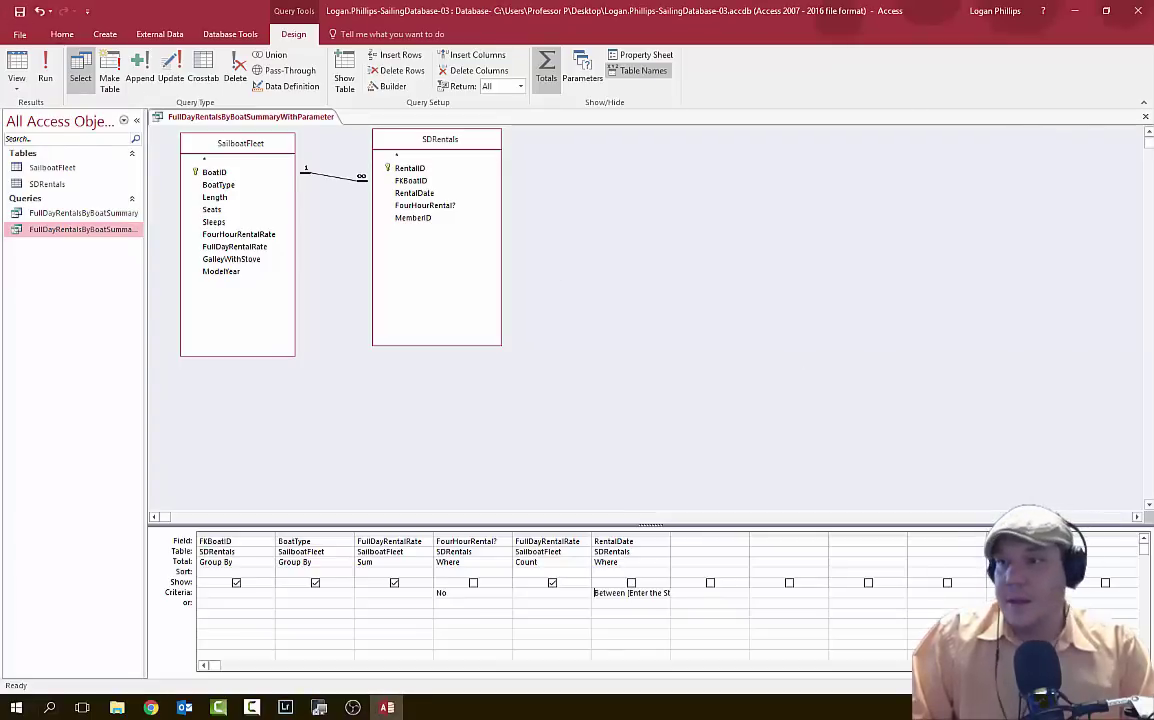
pyautogui.hotkey('alt', 'Tab')
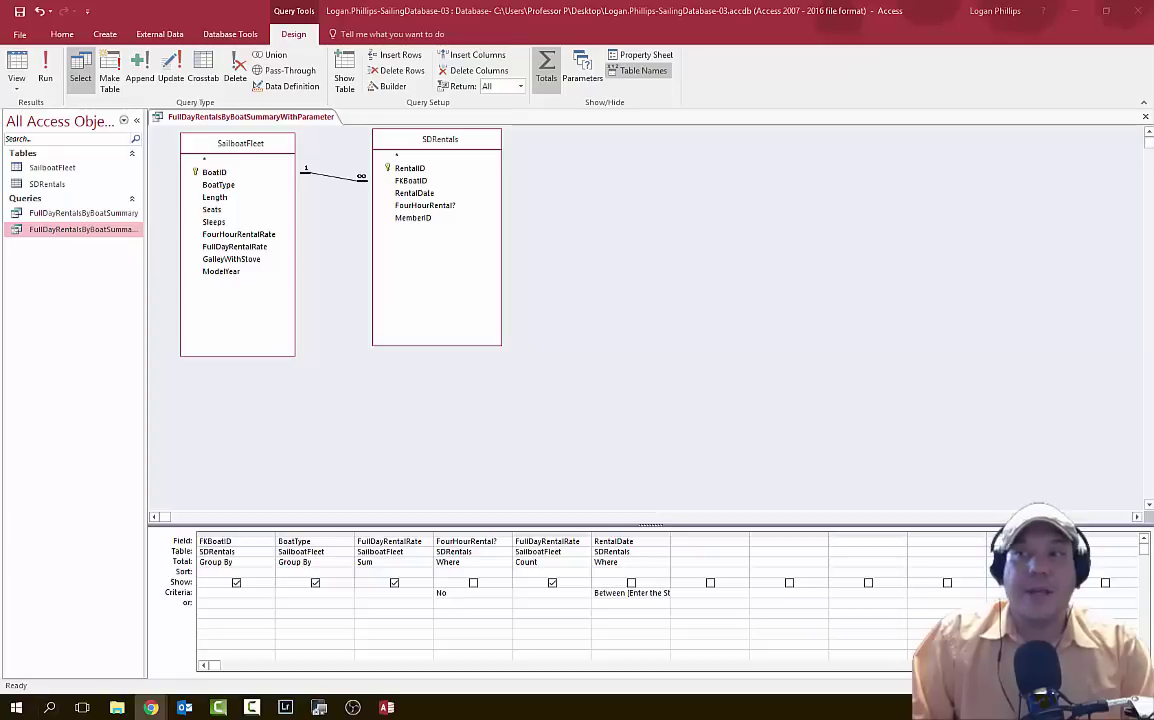
# Run the query with 2/1/2017 as the start date and 2/28/2017 as the end date to check its results.
pyautogui.click(48, 73)
pyautogui.click(48, 73)
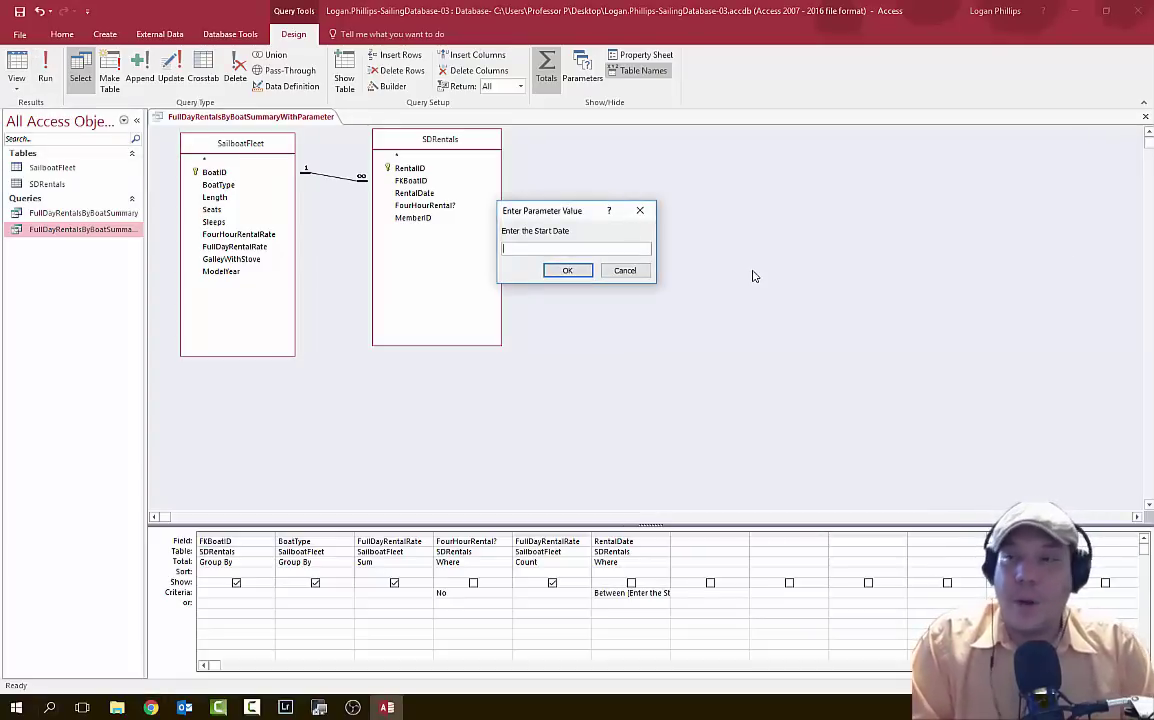
pyautogui.write('2/')
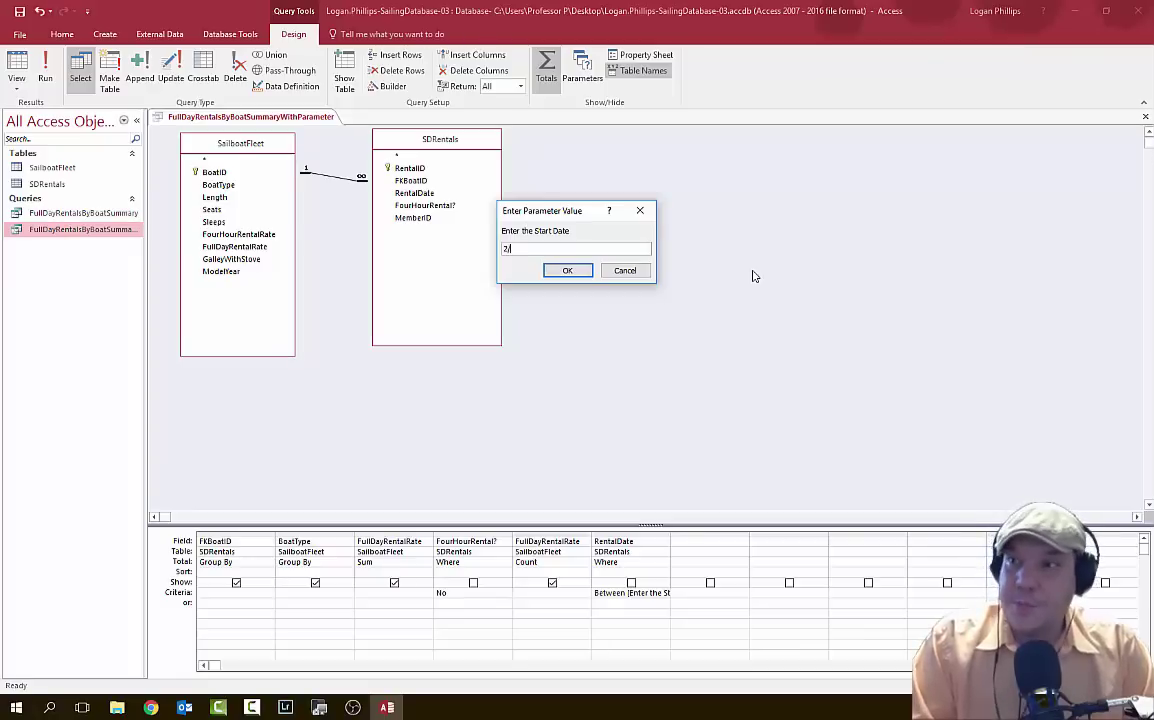
pyautogui.write('1/2017')
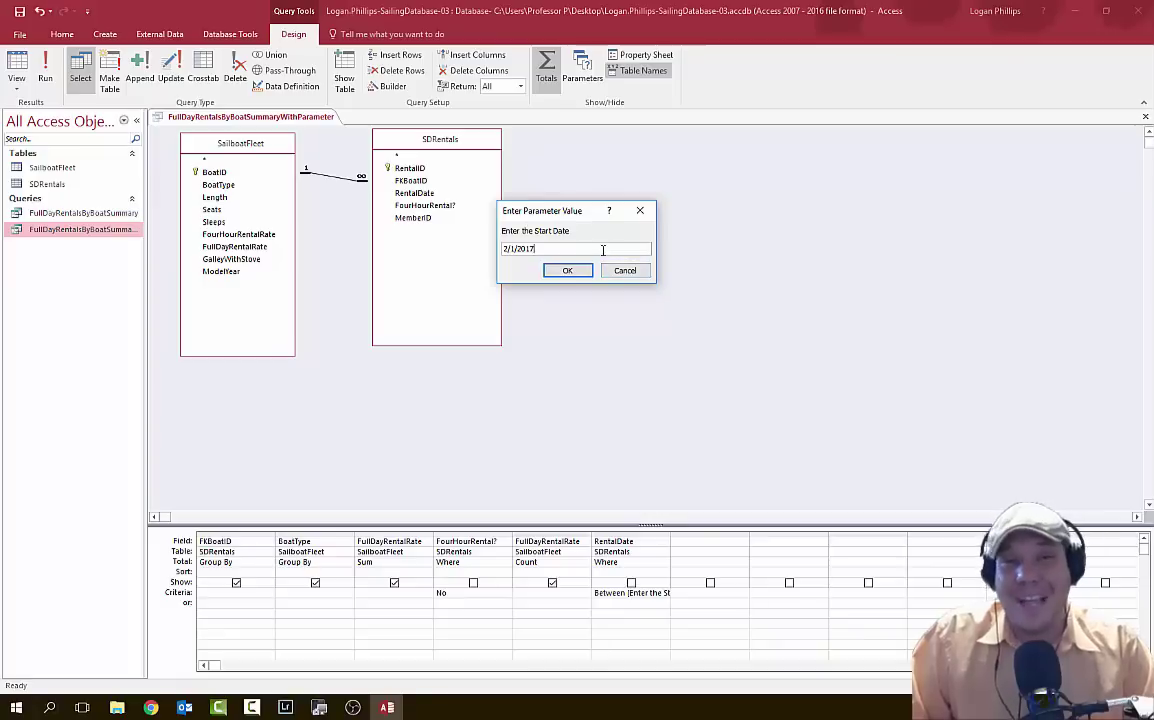
pyautogui.click(567, 271)
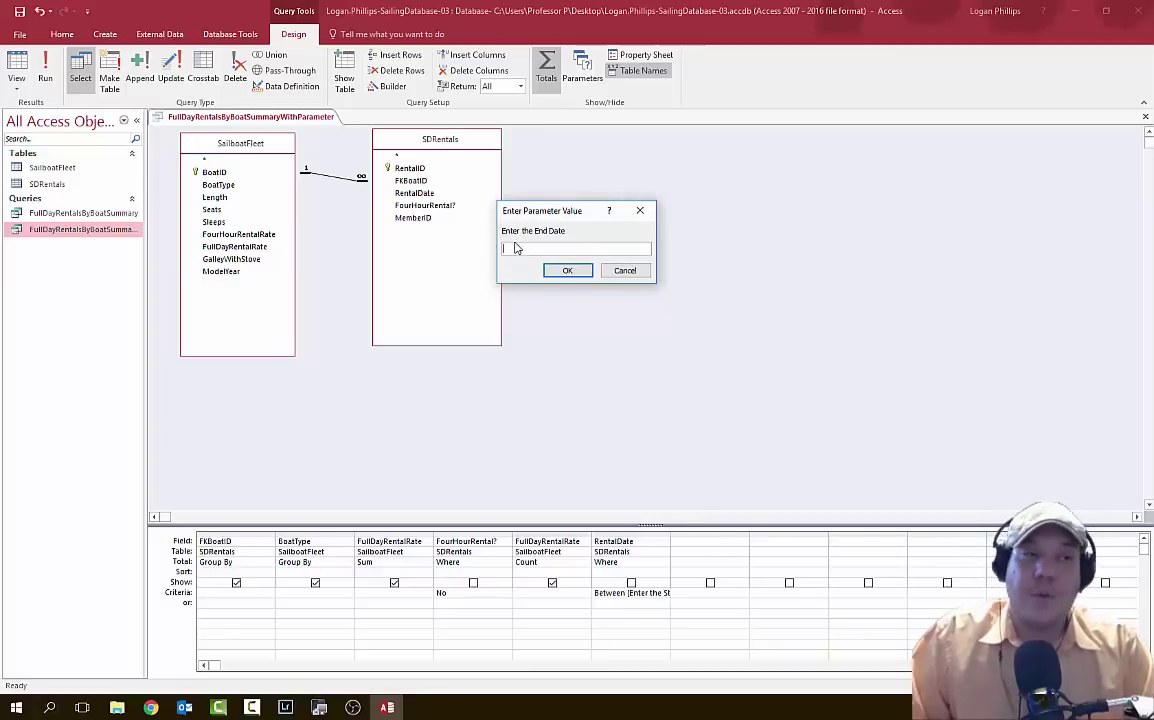
pyautogui.write('2/28/2017')
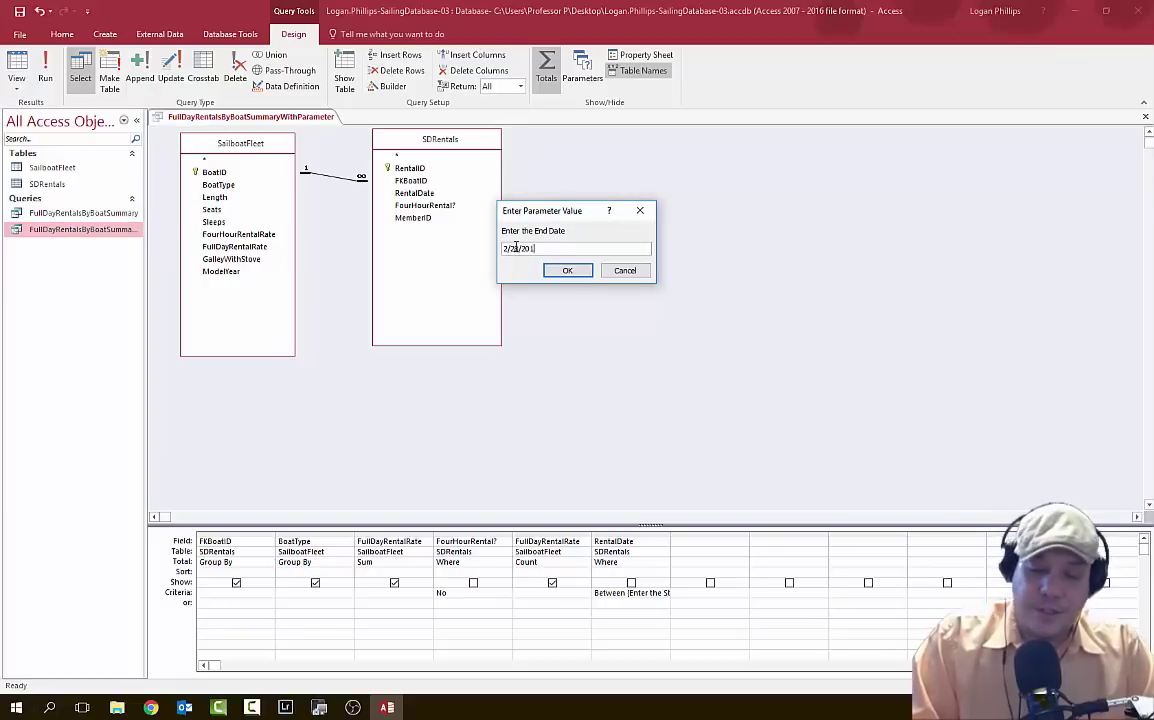
pyautogui.click(567, 270)
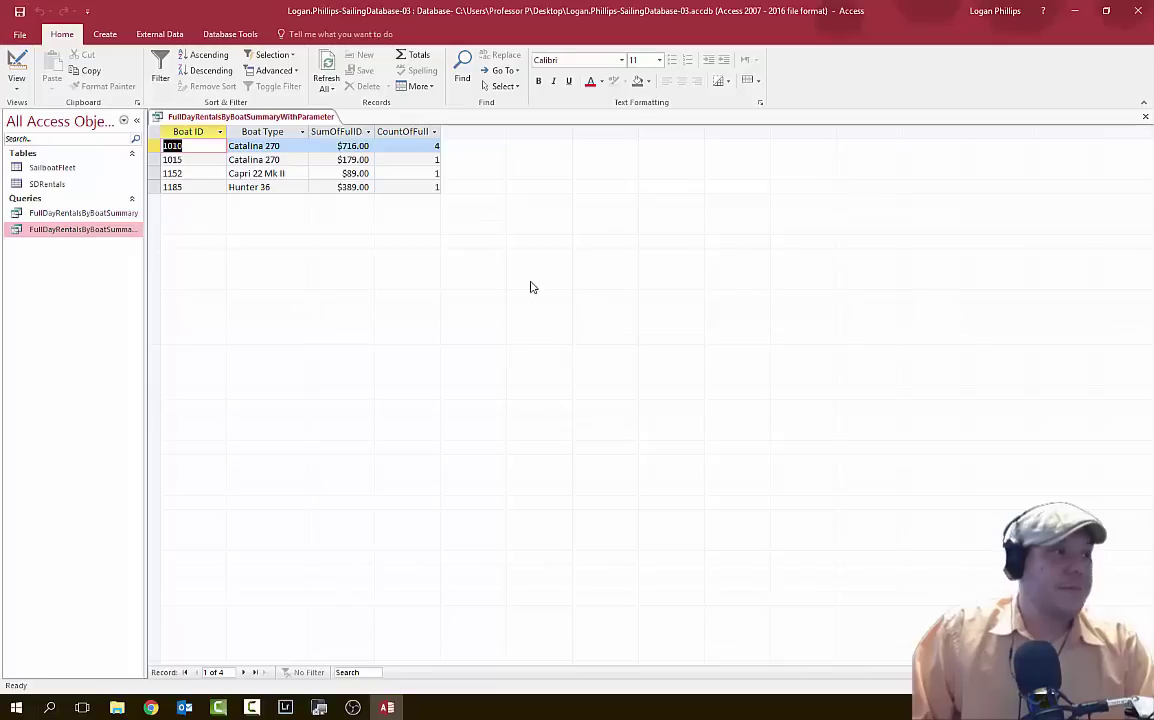
# Return the parameter query to Design view and close it.
pyautogui.click(150, 707)
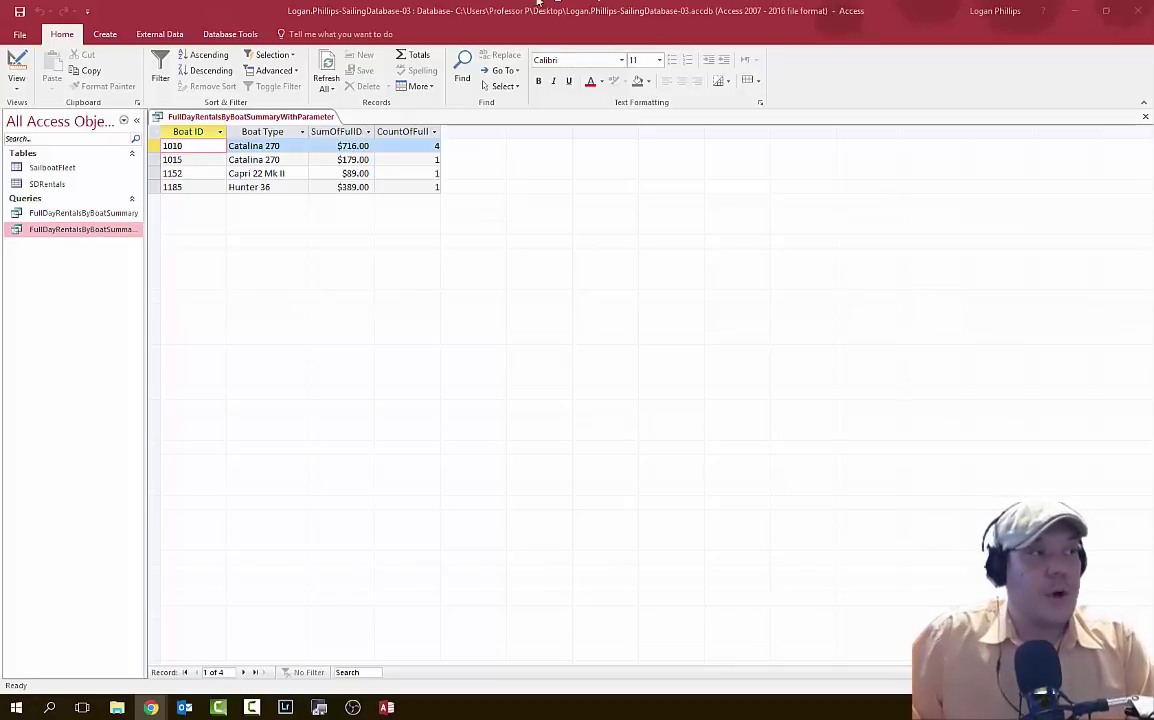
pyautogui.click(16, 66)
pyautogui.click(16, 66)
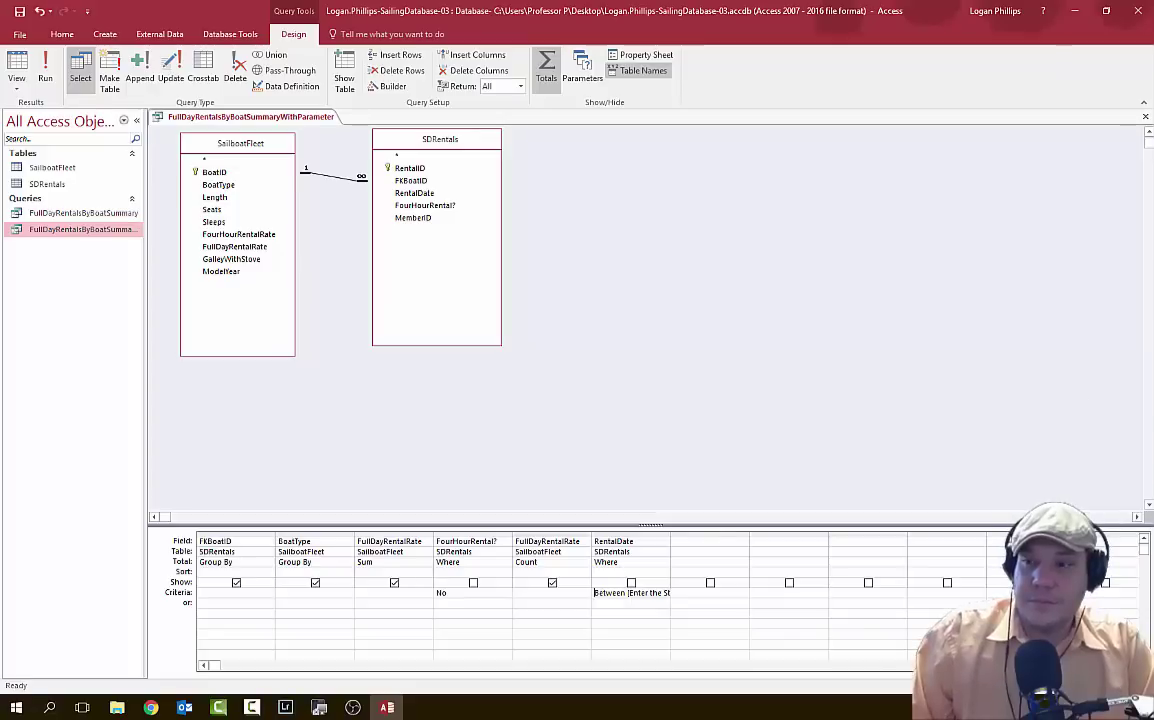
pyautogui.hotkey('alt', 'Tab')
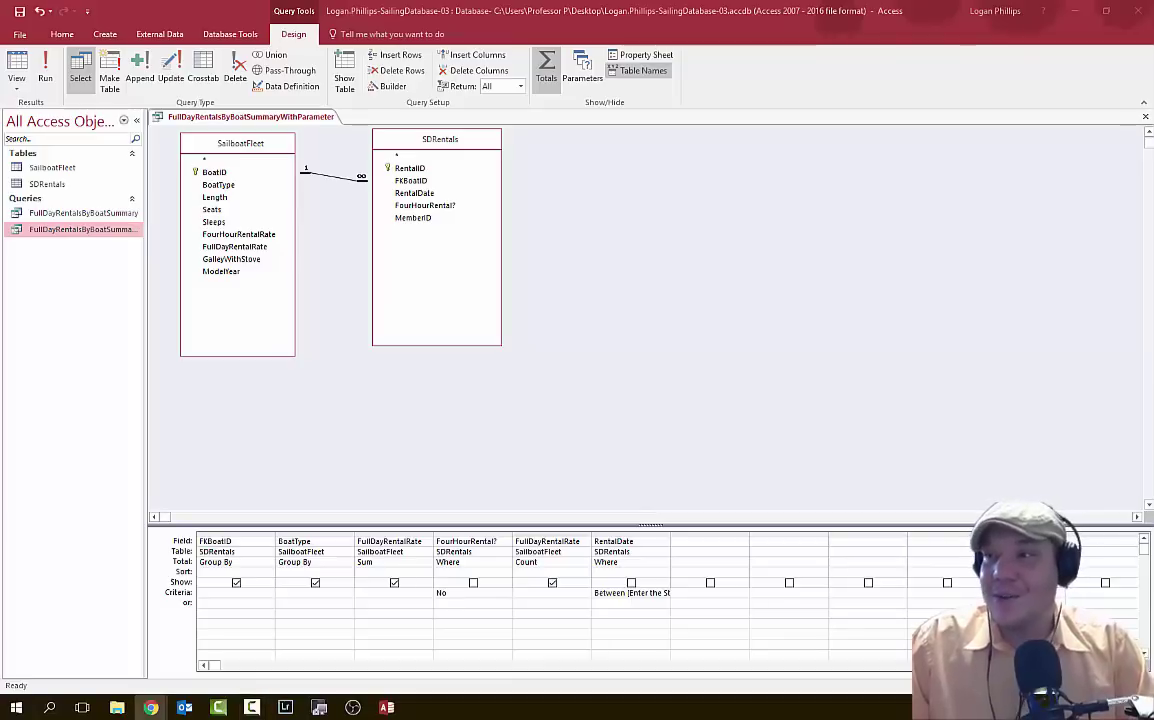
pyautogui.click(1145, 118)
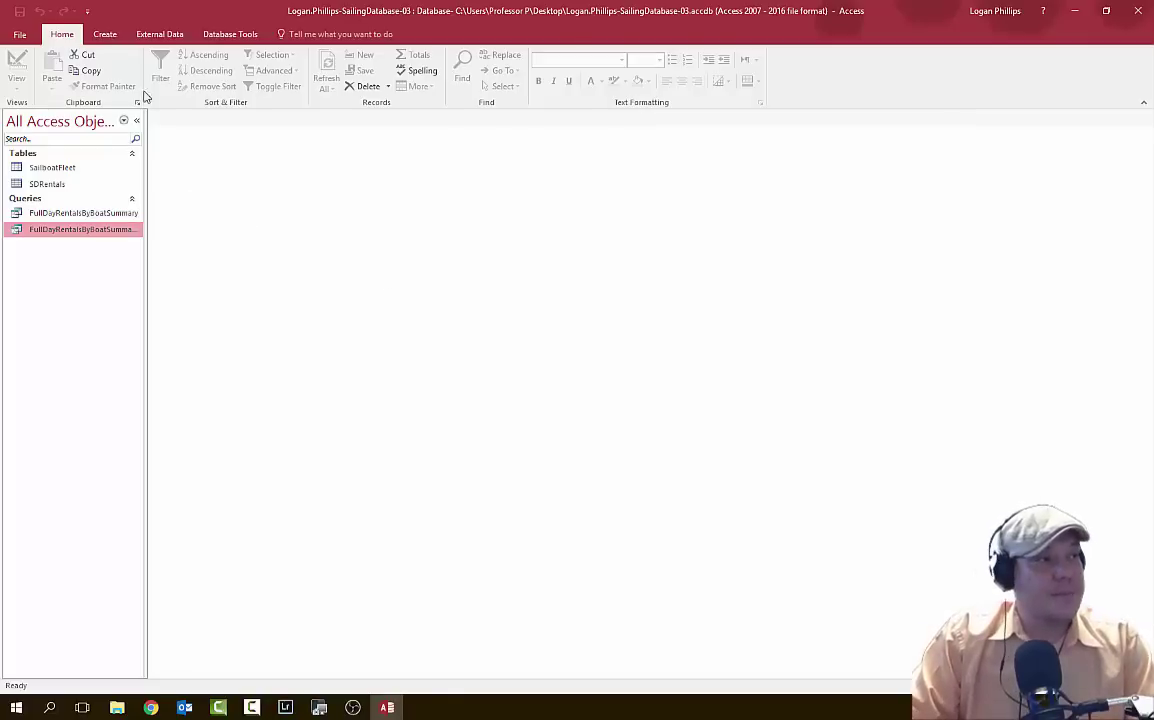
# Create a new query in Design view with the SailboatFleet and SDRentals tables, and enlarge both field lists to show all fields.
pyautogui.click(106, 35)
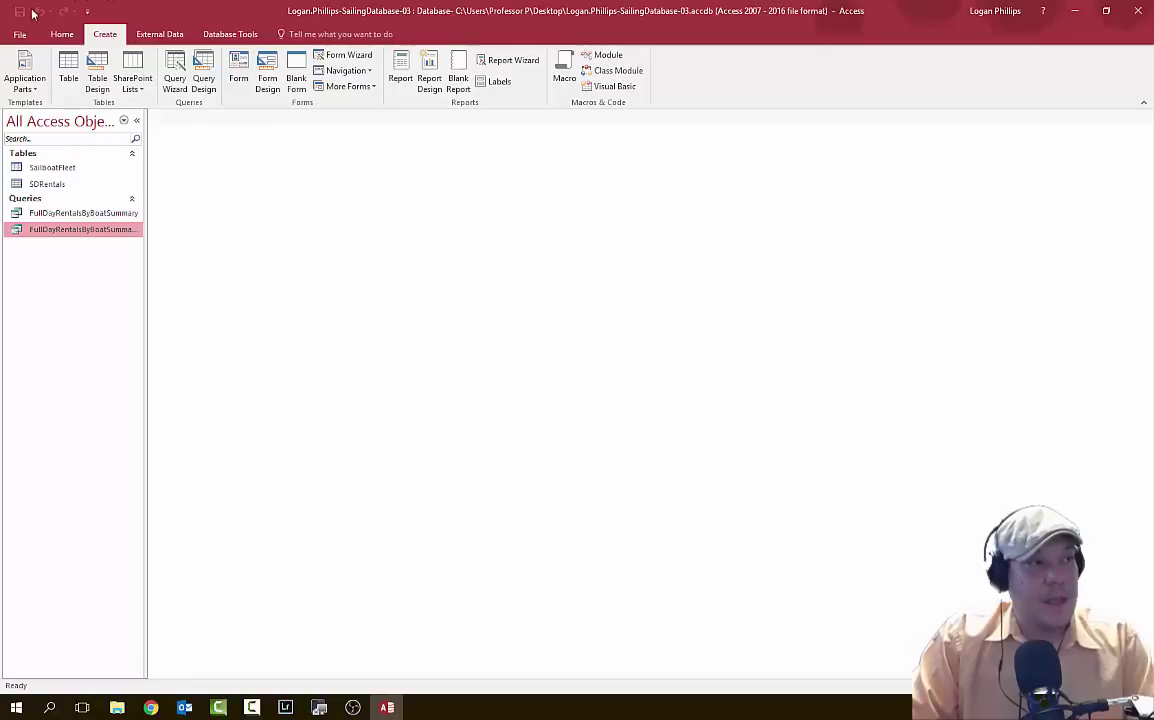
pyautogui.click(205, 76)
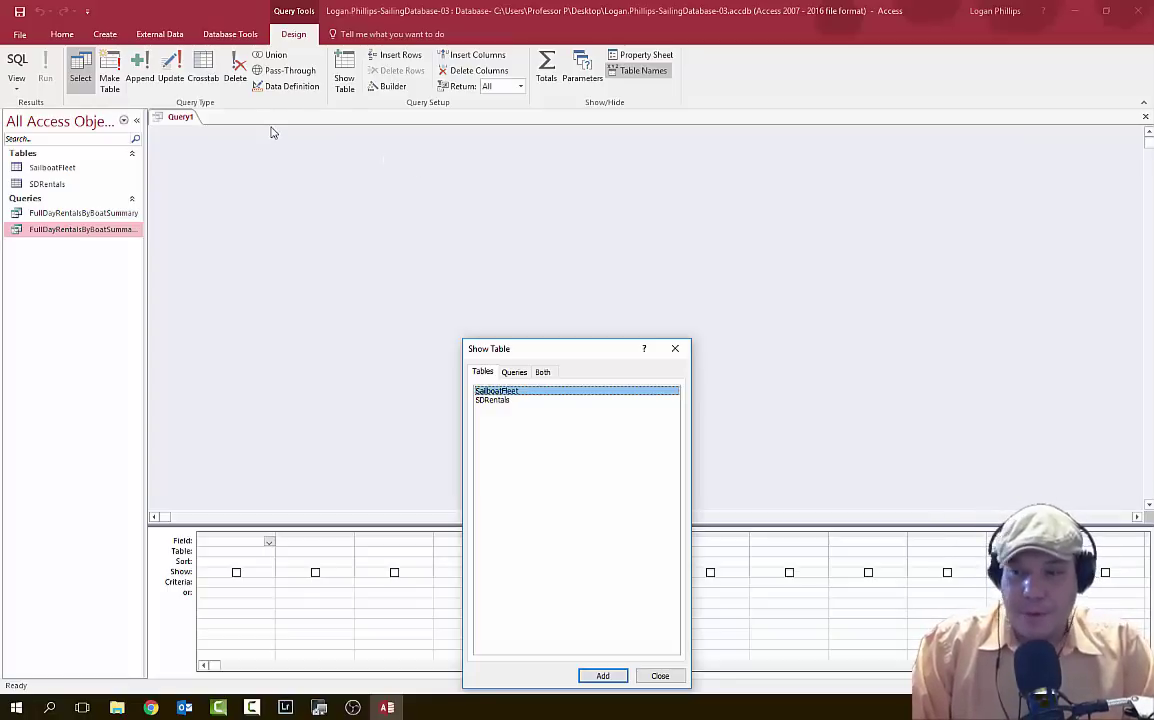
pyautogui.keyDown('shift'); pyautogui.click(521, 400); pyautogui.keyUp('shift')
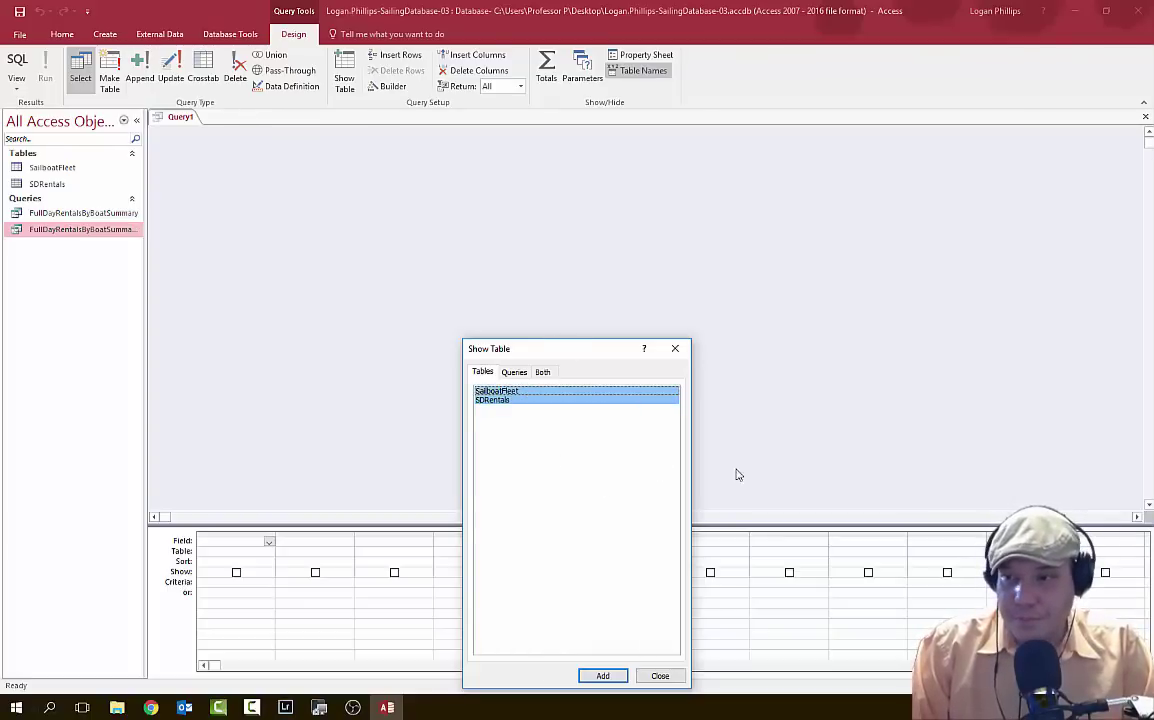
pyautogui.click(603, 675)
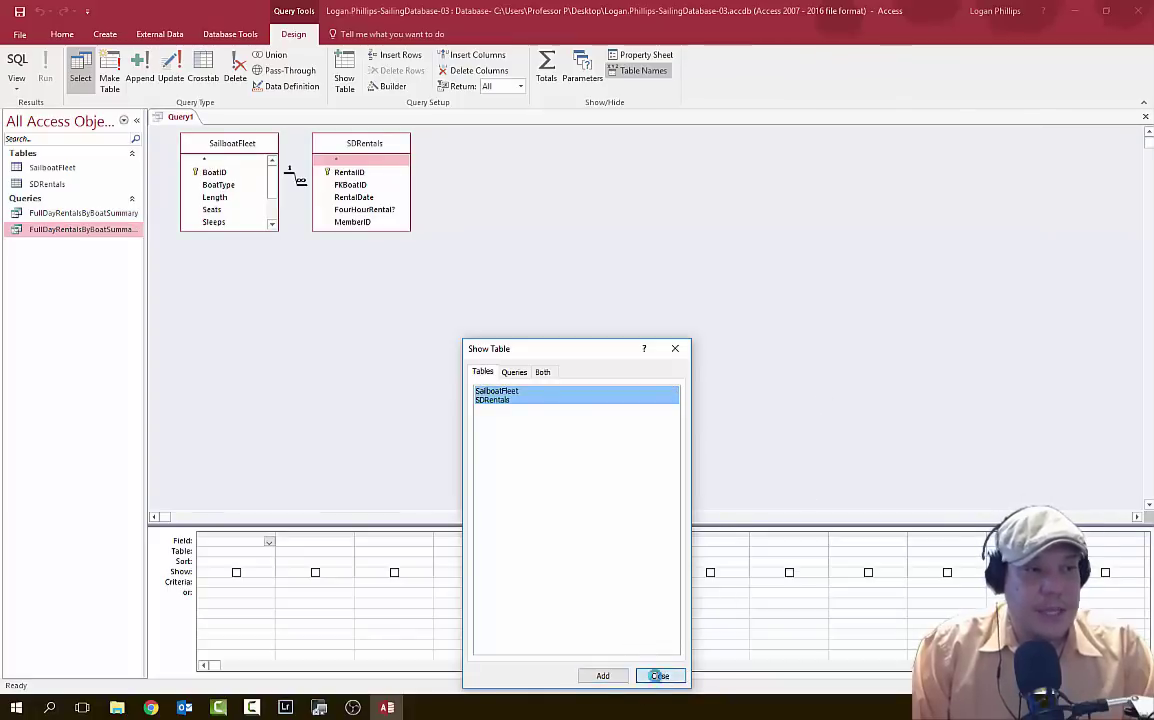
pyautogui.click(660, 676)
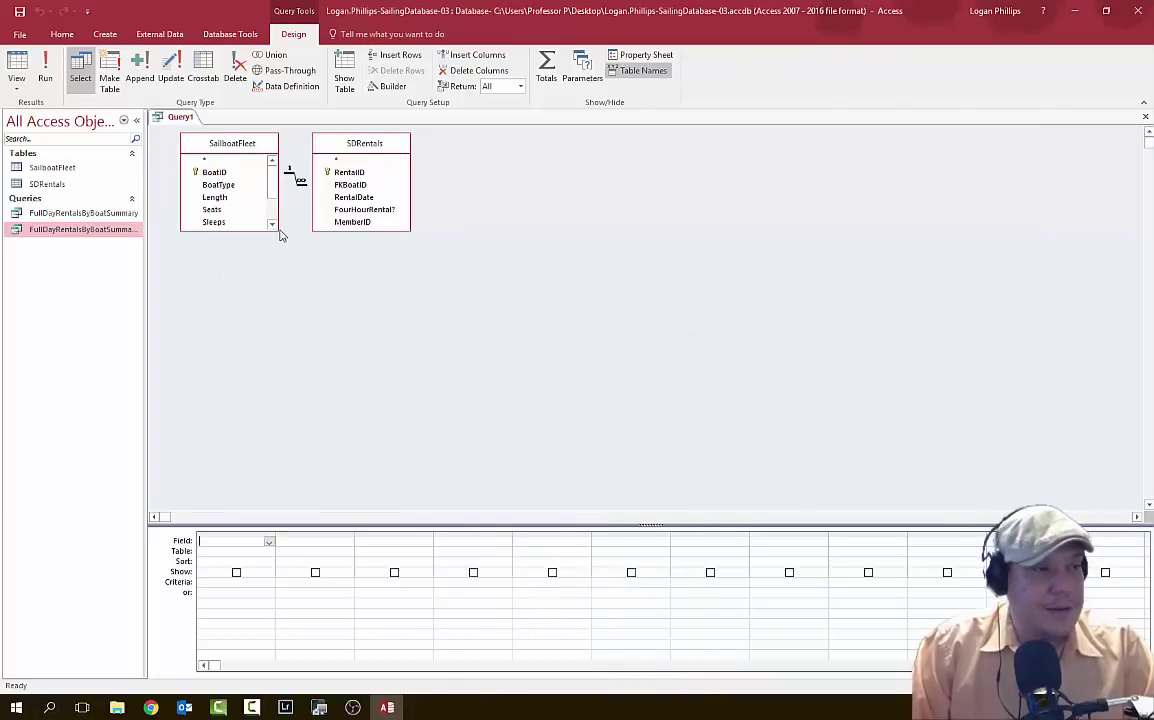
pyautogui.moveTo(279, 231); pyautogui.dragTo(291, 340)
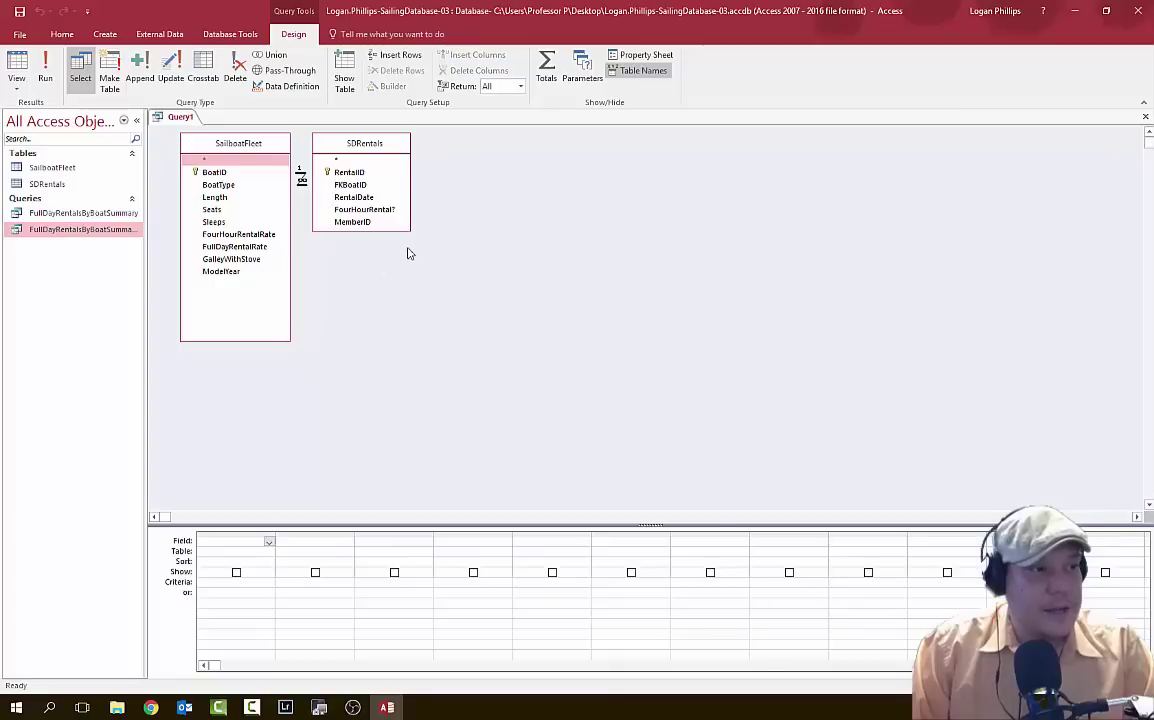
pyautogui.moveTo(410, 231); pyautogui.dragTo(424, 341)
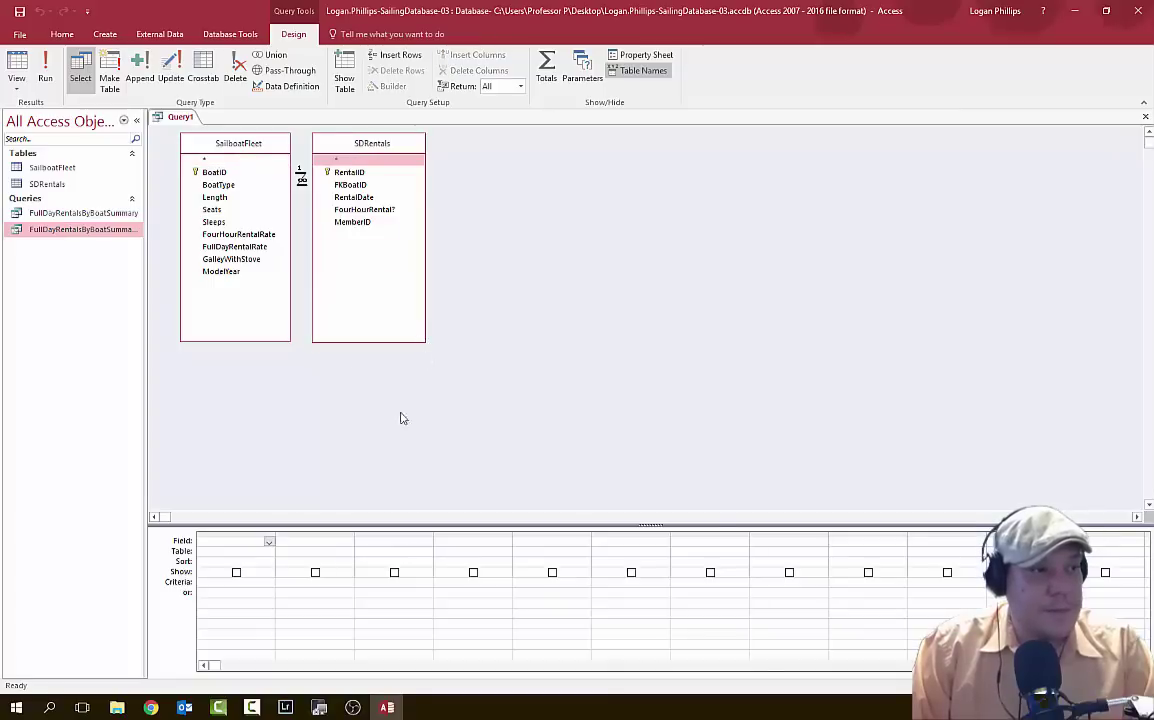
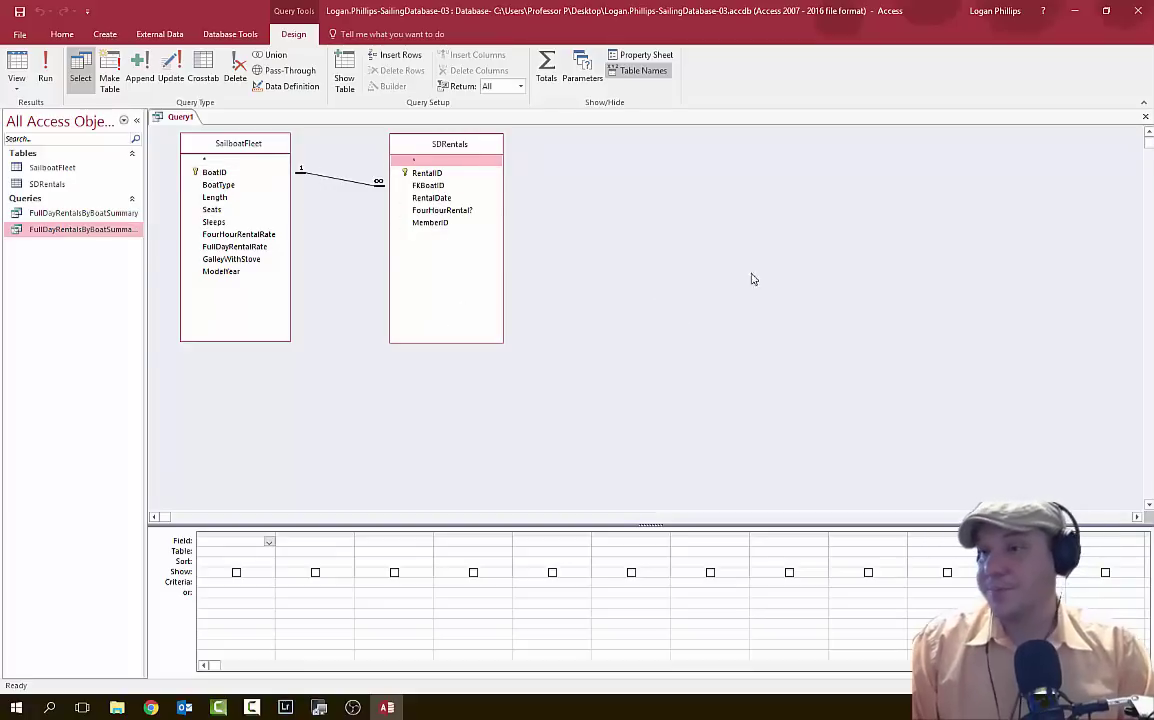
# Add the FKBoatID field from SDRentals to the first column of the query grid and sort it ascending.
pyautogui.click(150, 707)
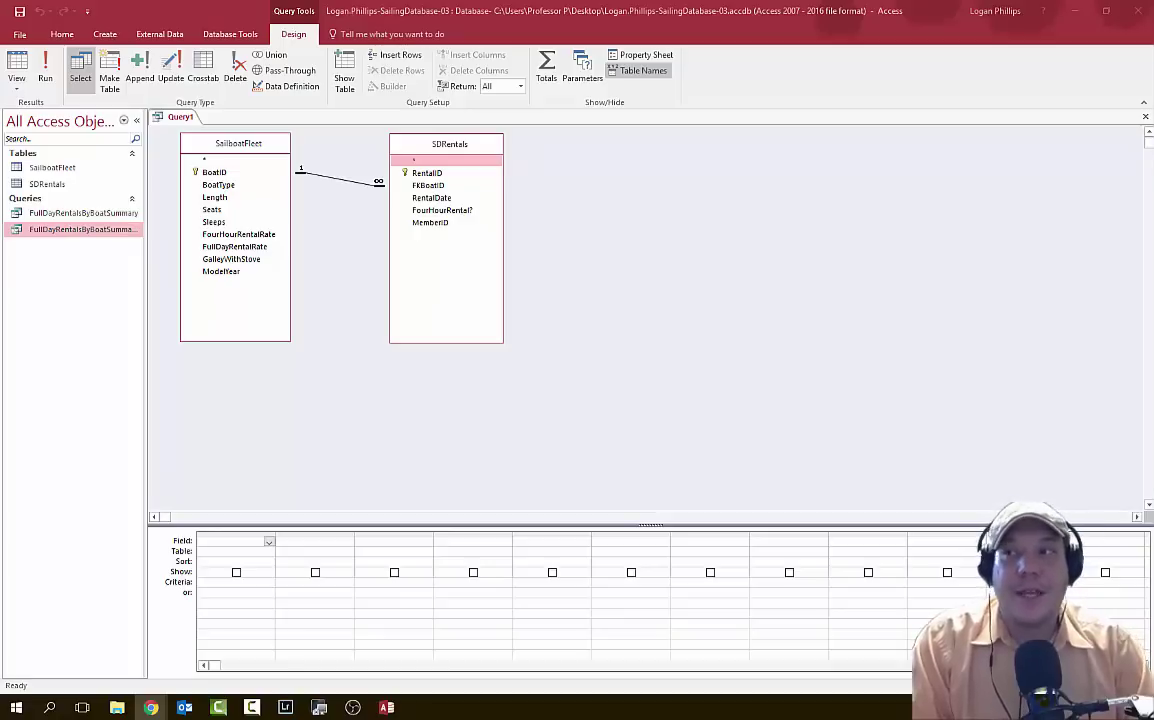
pyautogui.click(269, 542)
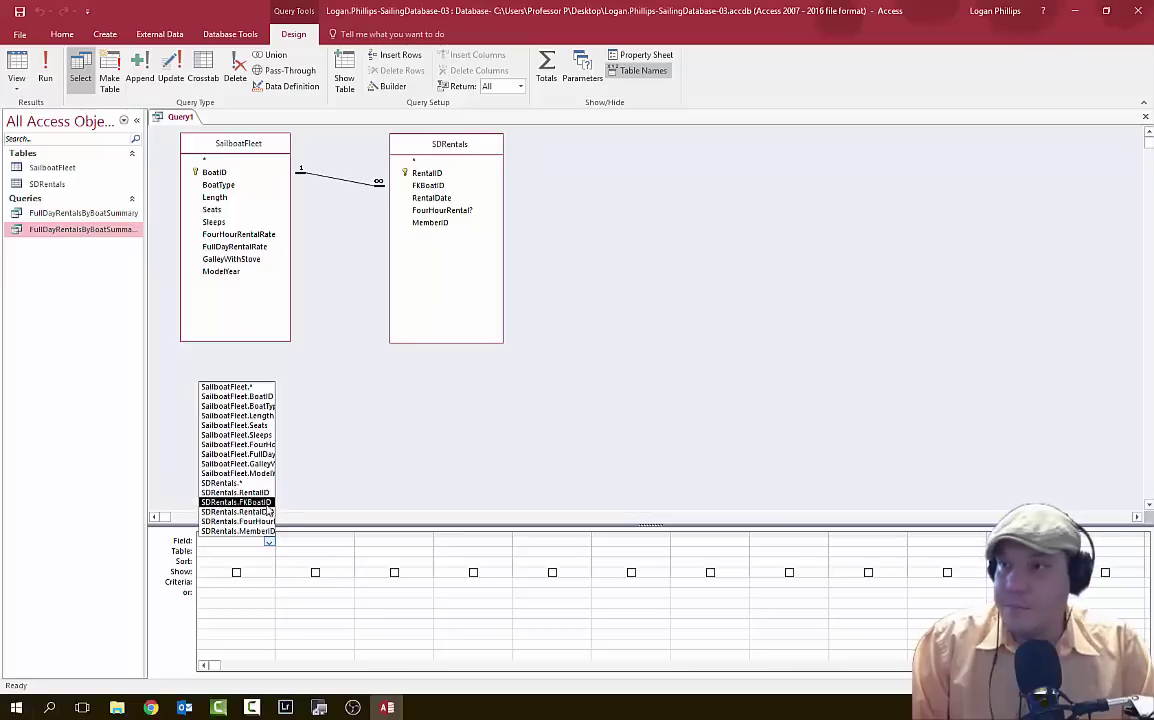
pyautogui.click(267, 503)
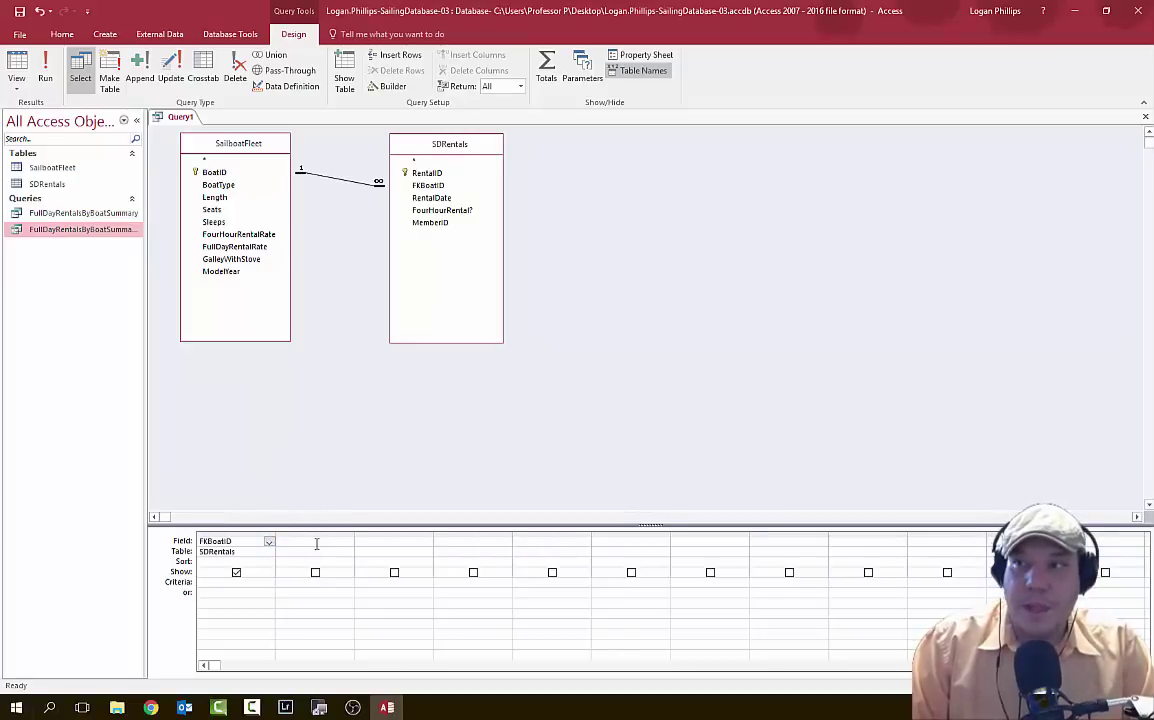
pyautogui.click(242, 562)
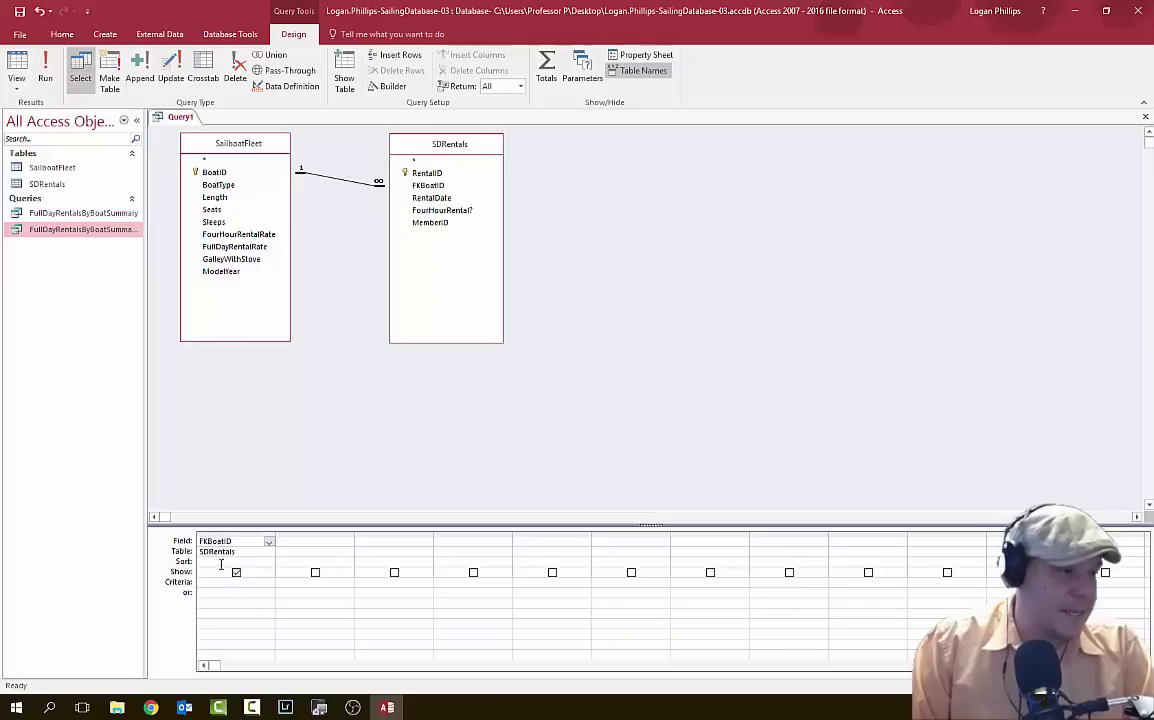
pyautogui.click(268, 563)
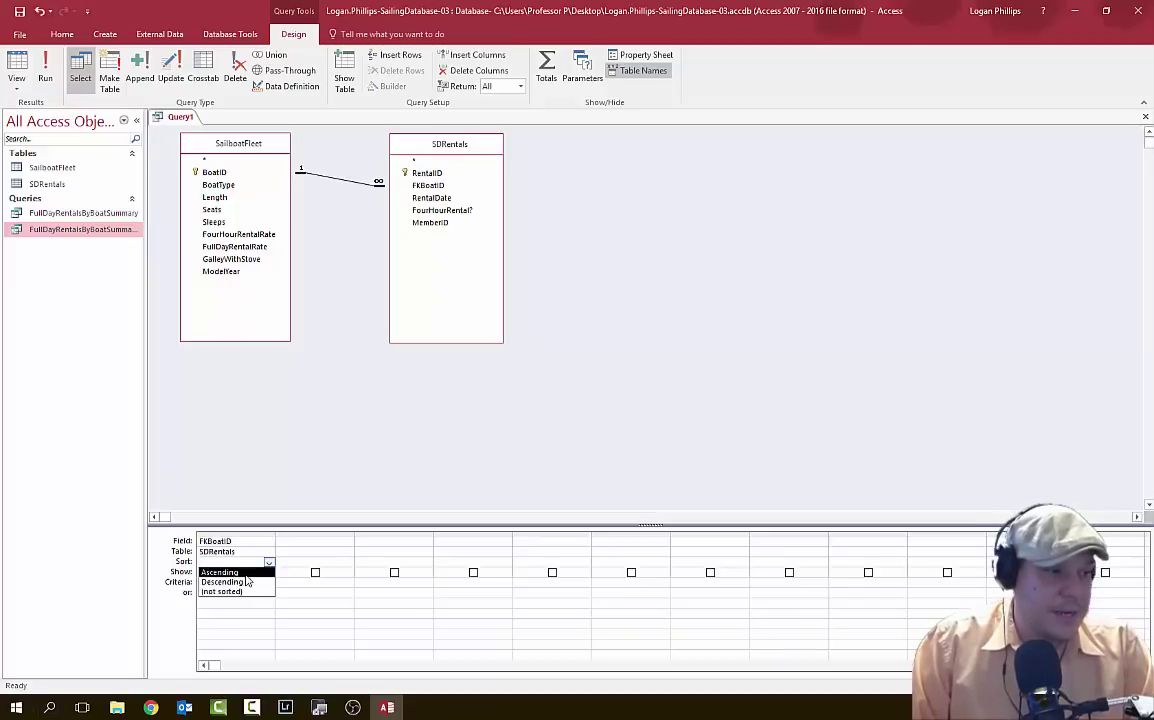
pyautogui.click(245, 573)
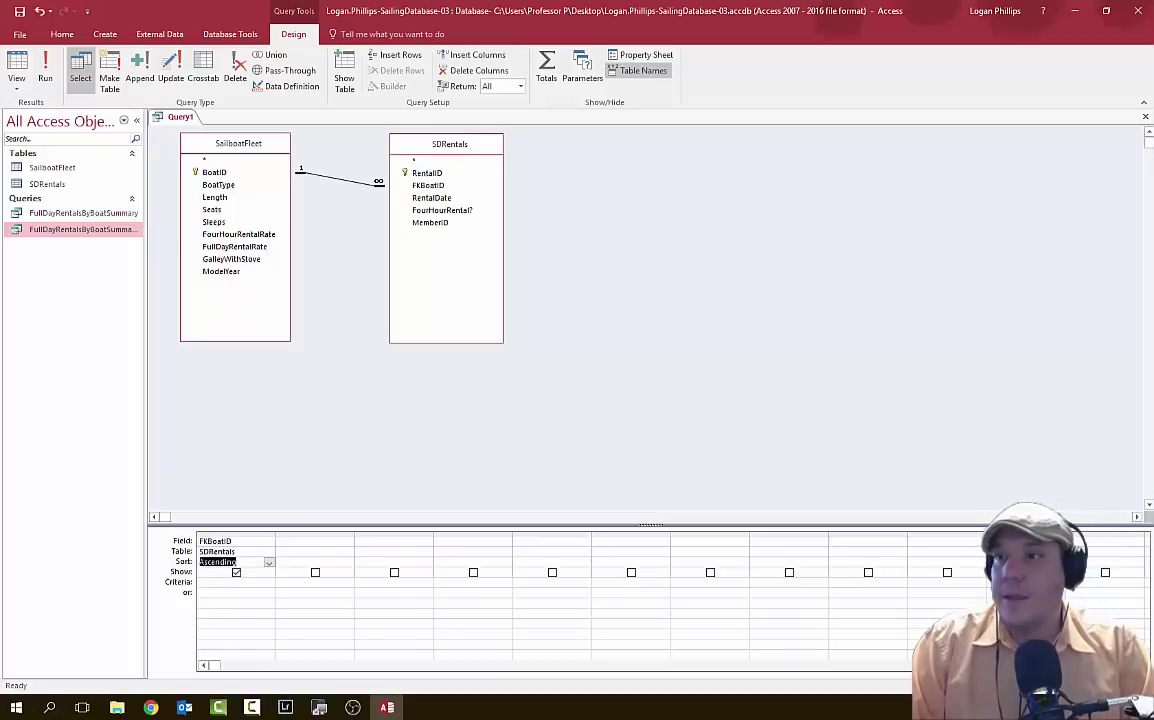
# Add the BoatType field from SailboatFleet to the second column of the query grid.
pyautogui.hotkey('alt', 'Tab')
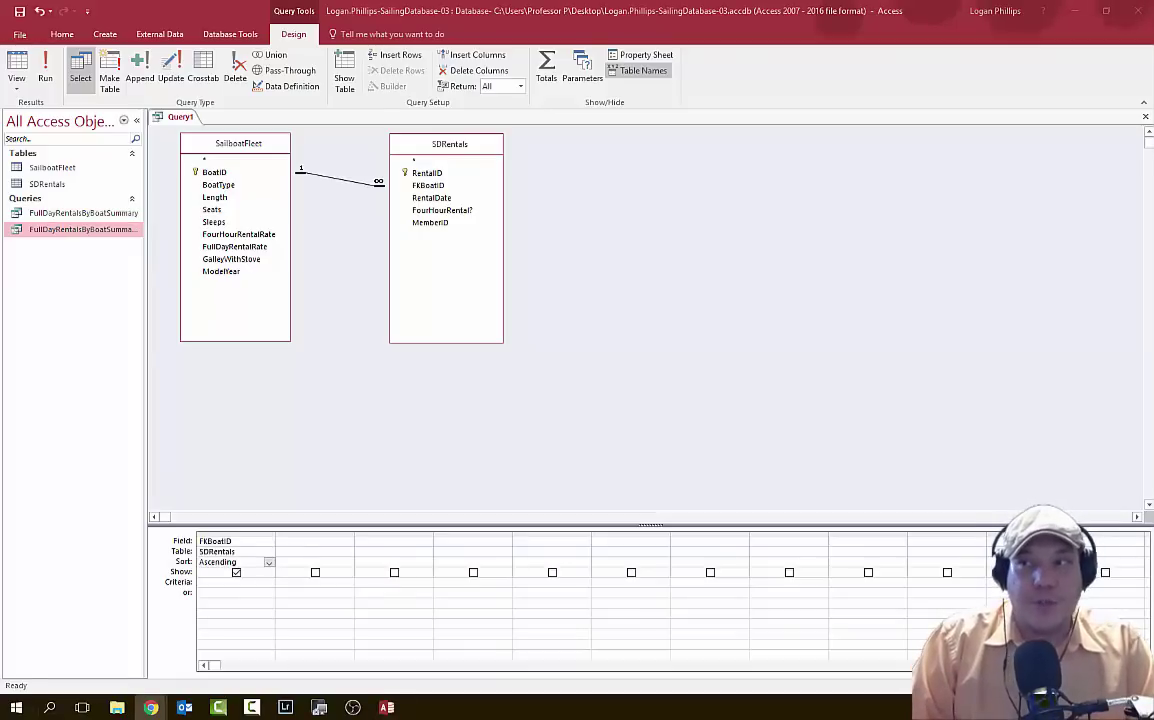
pyautogui.click(279, 541)
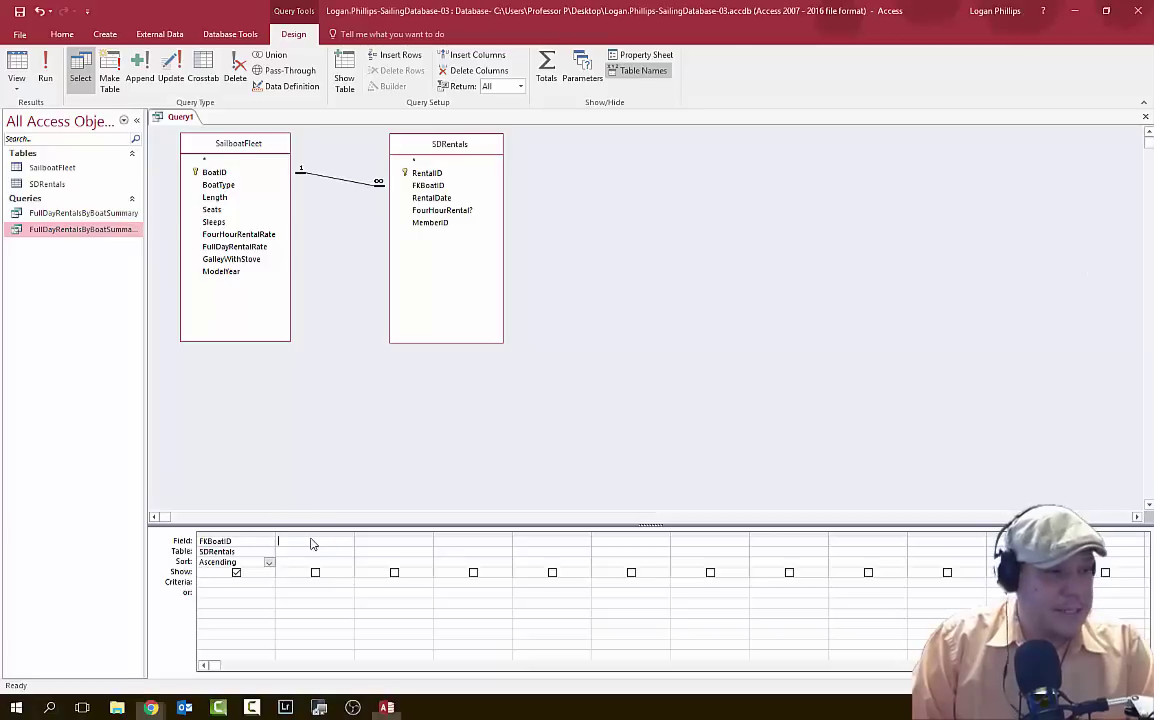
pyautogui.click(349, 542)
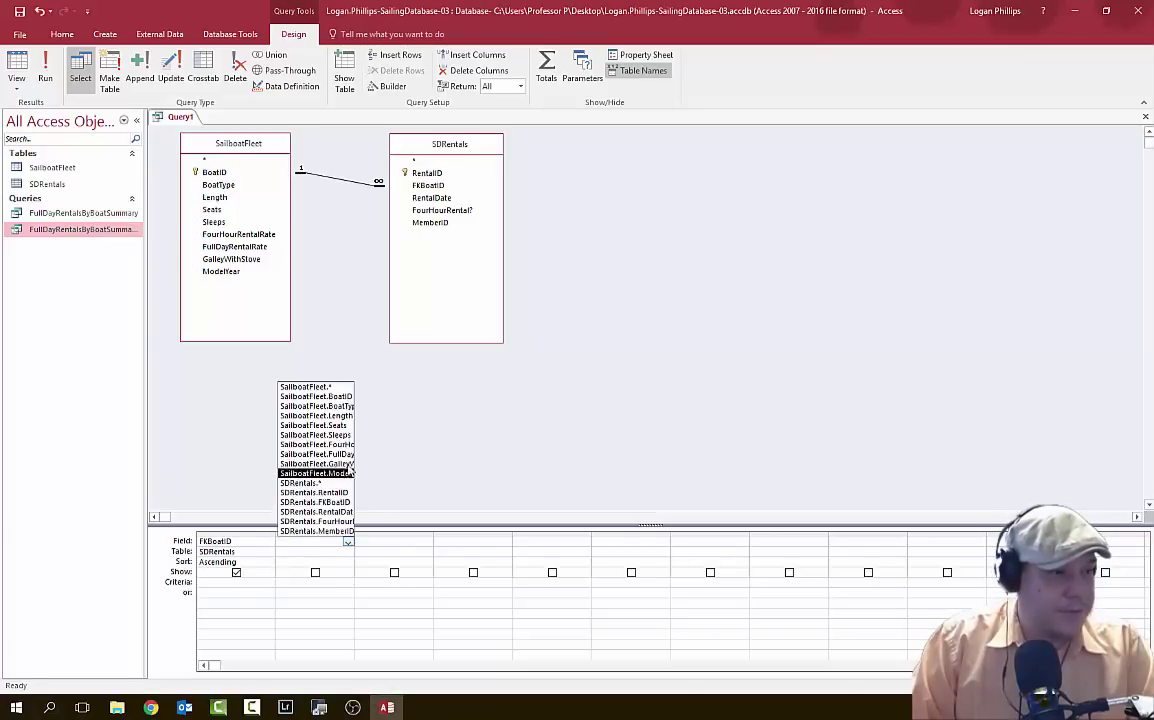
pyautogui.click(340, 406)
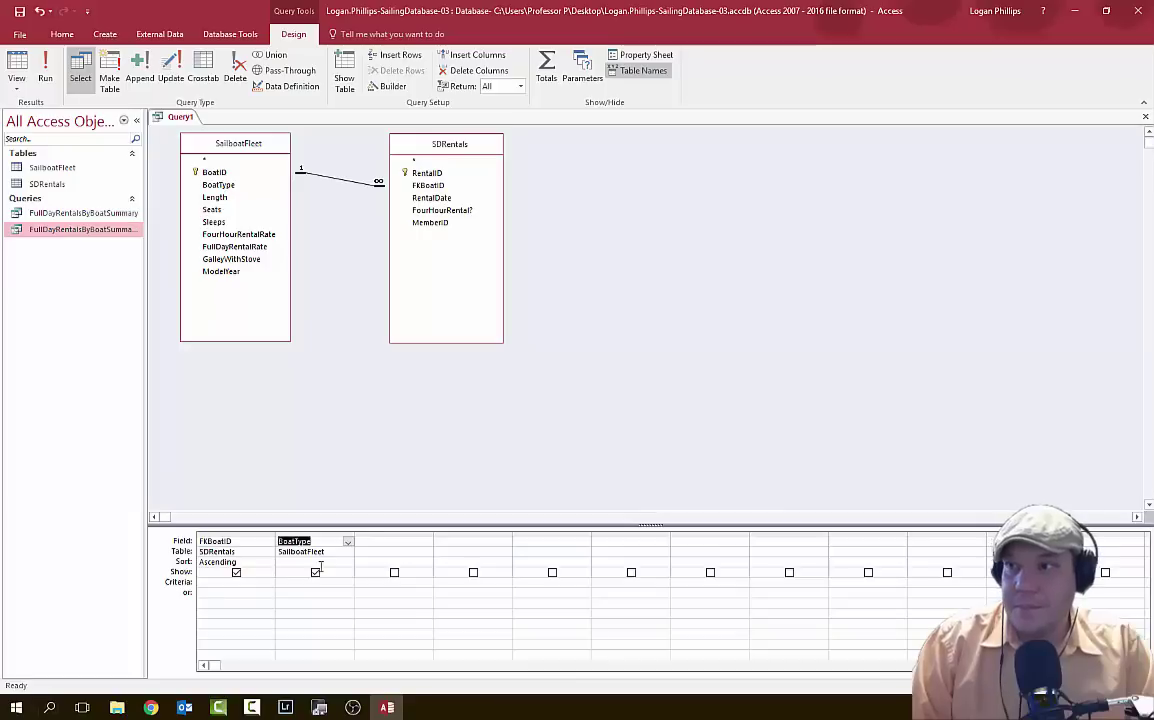
# Run the query to review its boat ID and boat type rows, and return to Design view.
pyautogui.click(44, 80)
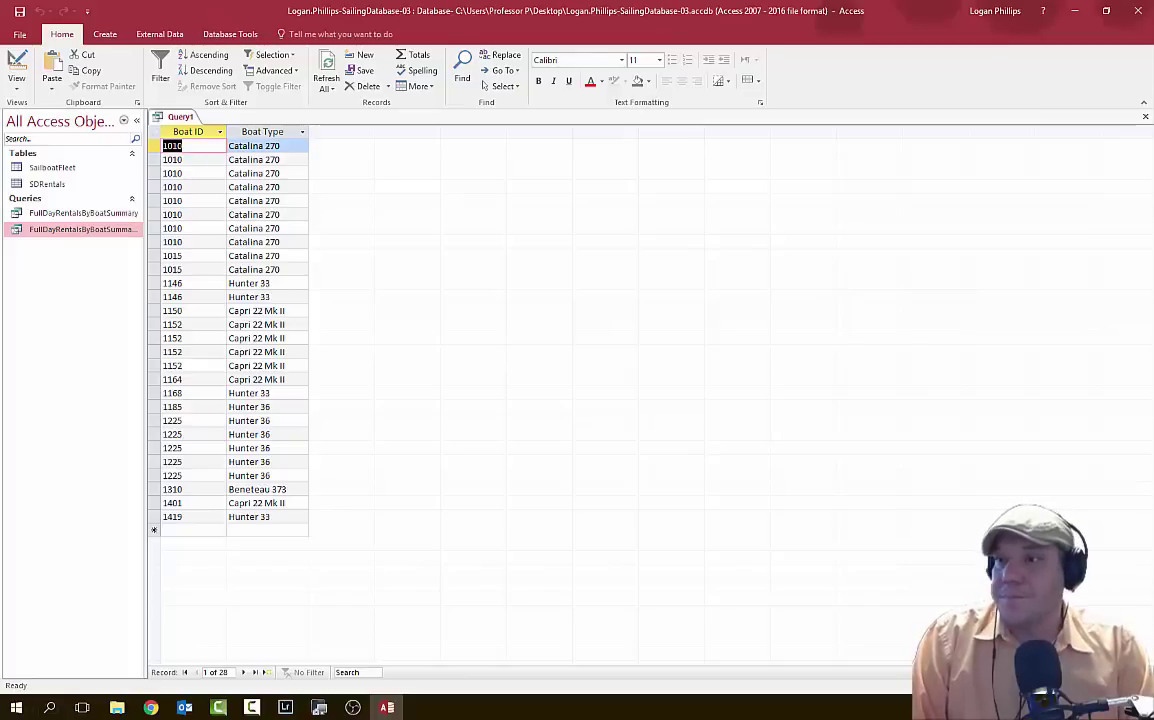
pyautogui.hotkey('alt', 'Tab')
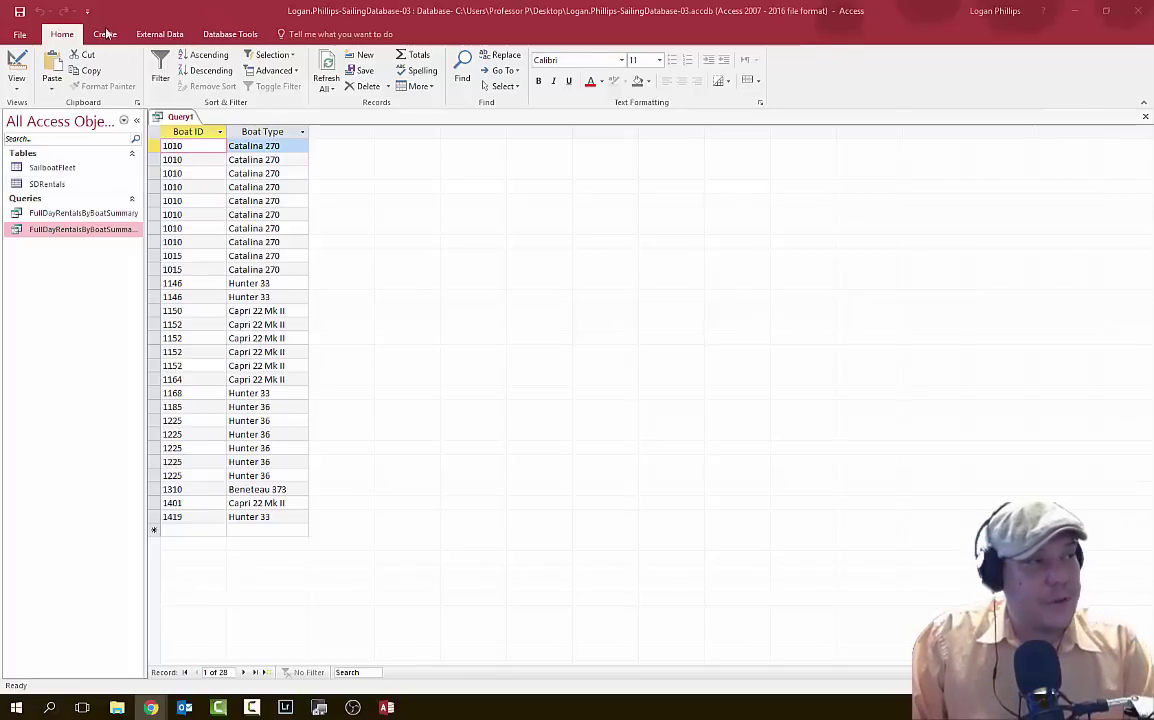
pyautogui.click(14, 66)
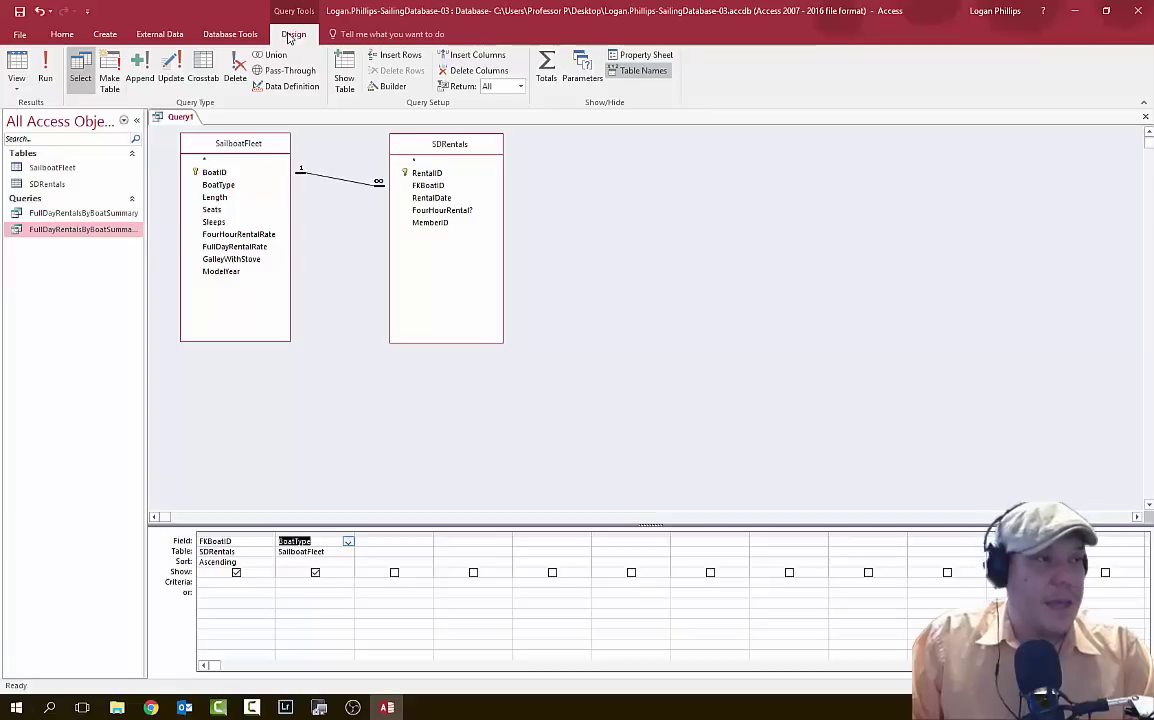
# Open the Property Sheet and display the properties of the whole query rather than those of the BoatType field.
pyautogui.click(622, 55)
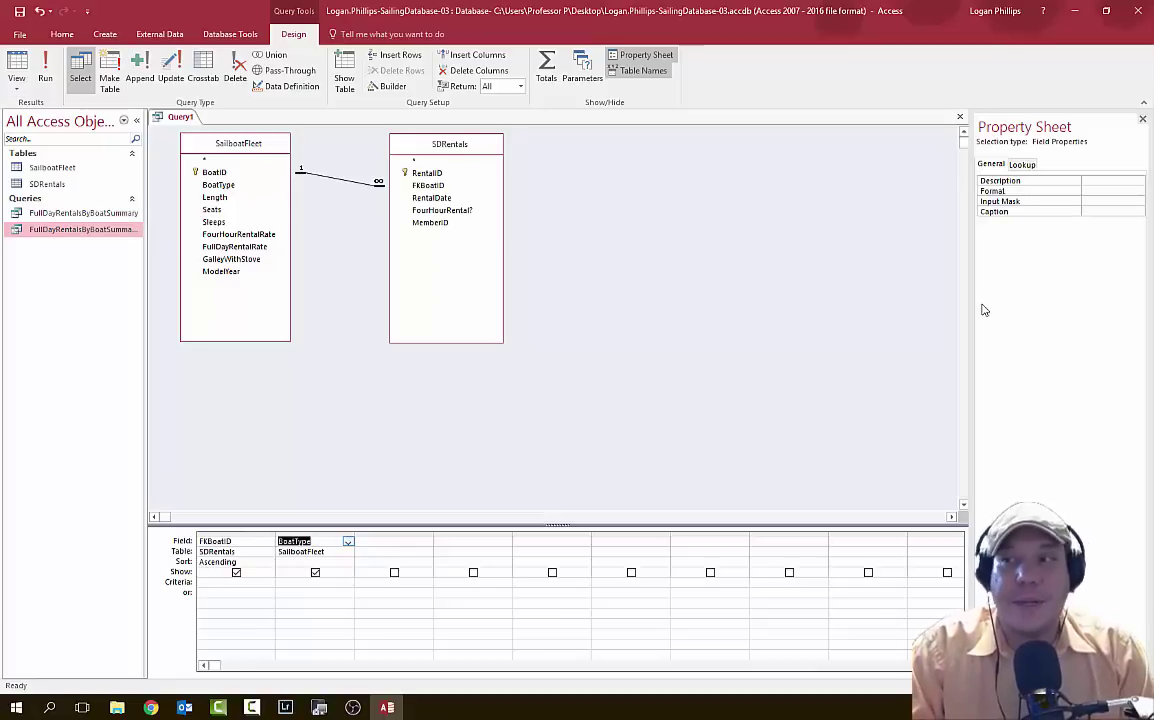
pyautogui.click(810, 237)
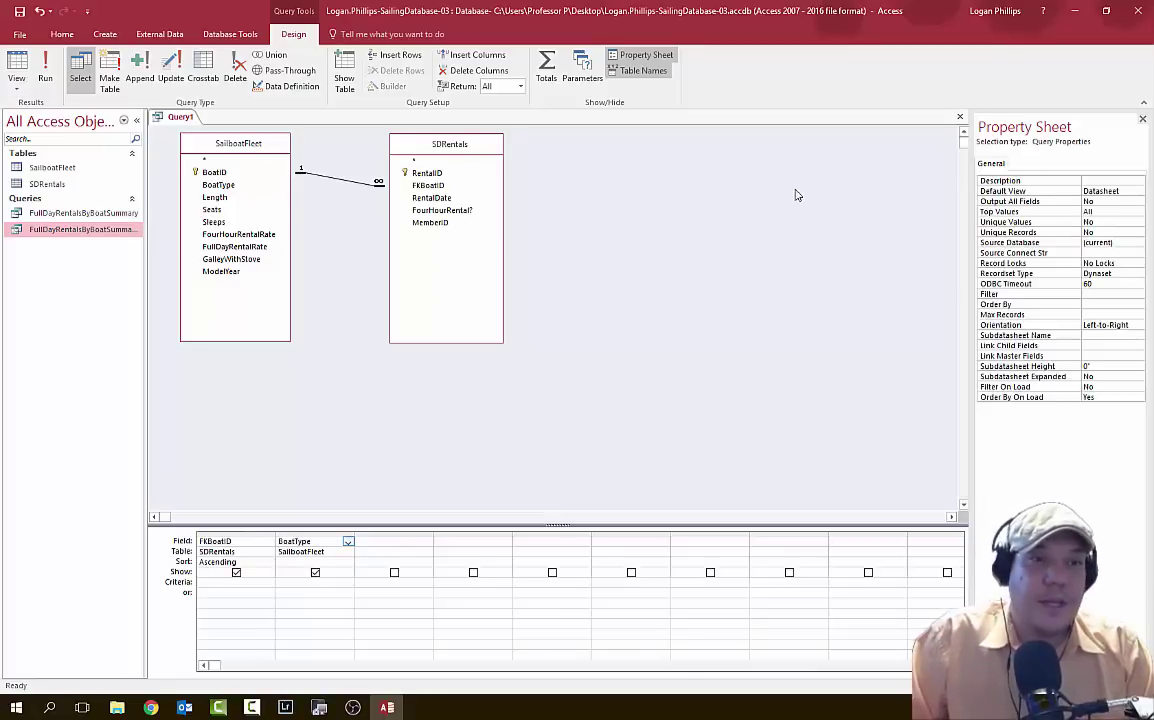
pyautogui.click(281, 582)
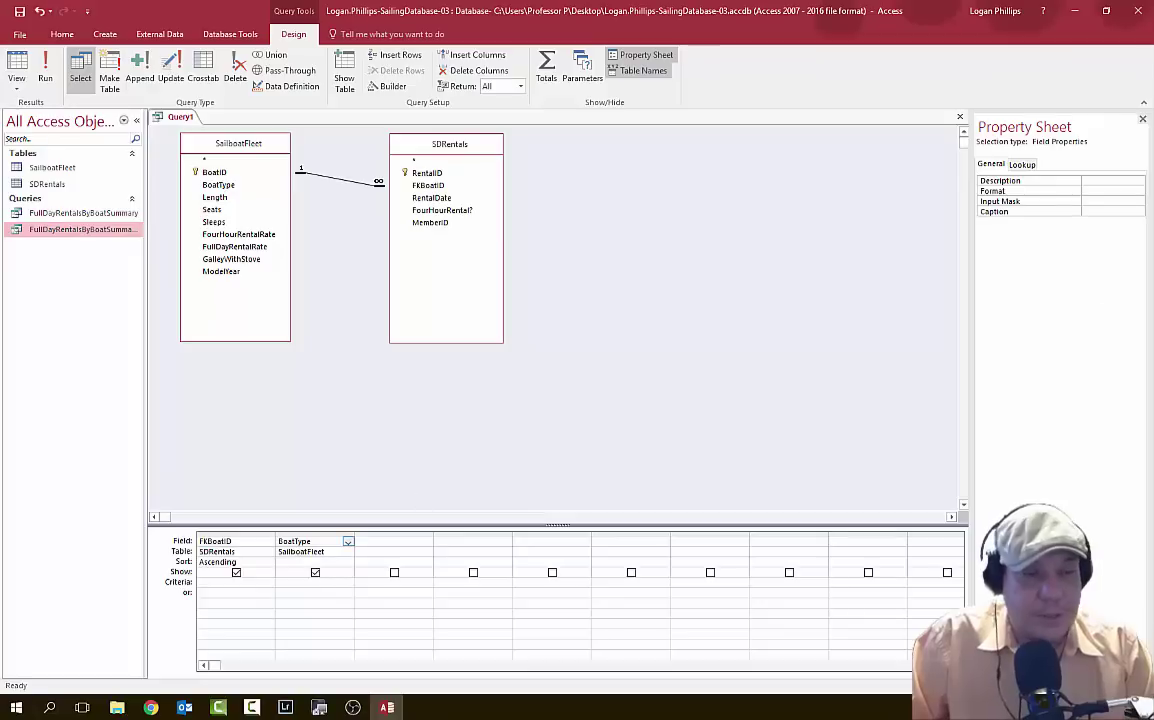
pyautogui.click(661, 309)
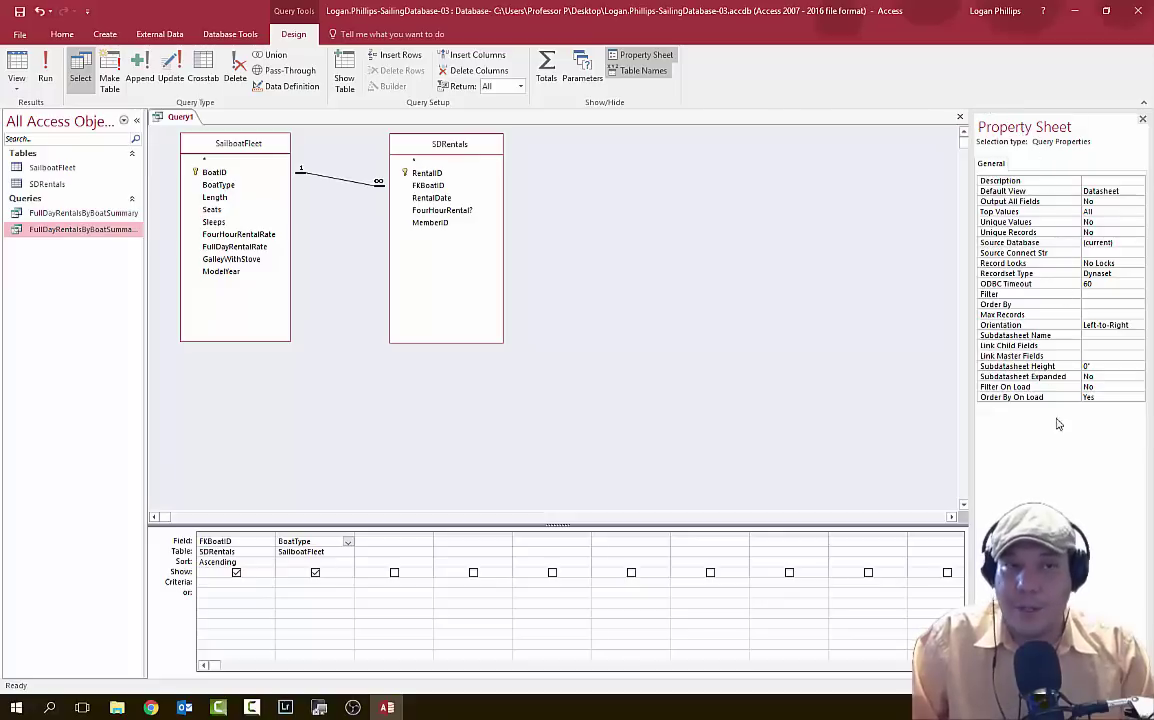
pyautogui.click(305, 541)
pyautogui.click(657, 350)
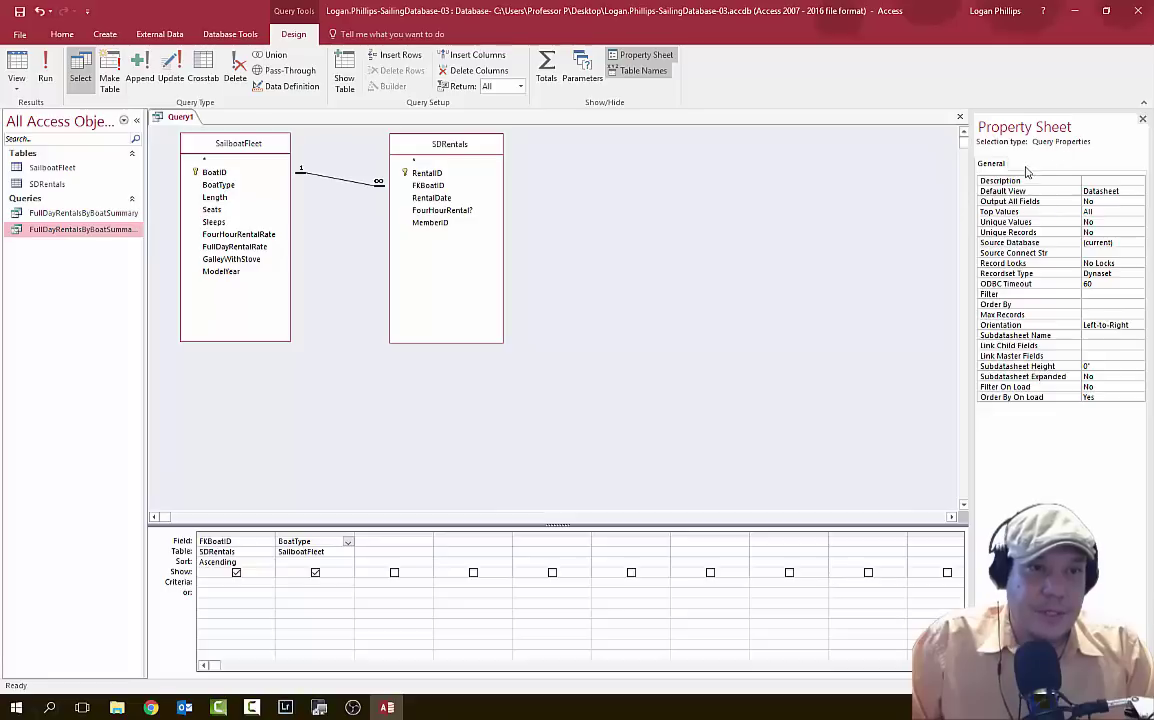
# Set the query's Unique Values property to Yes and close the Property Sheet.
pyautogui.click(1025, 224)
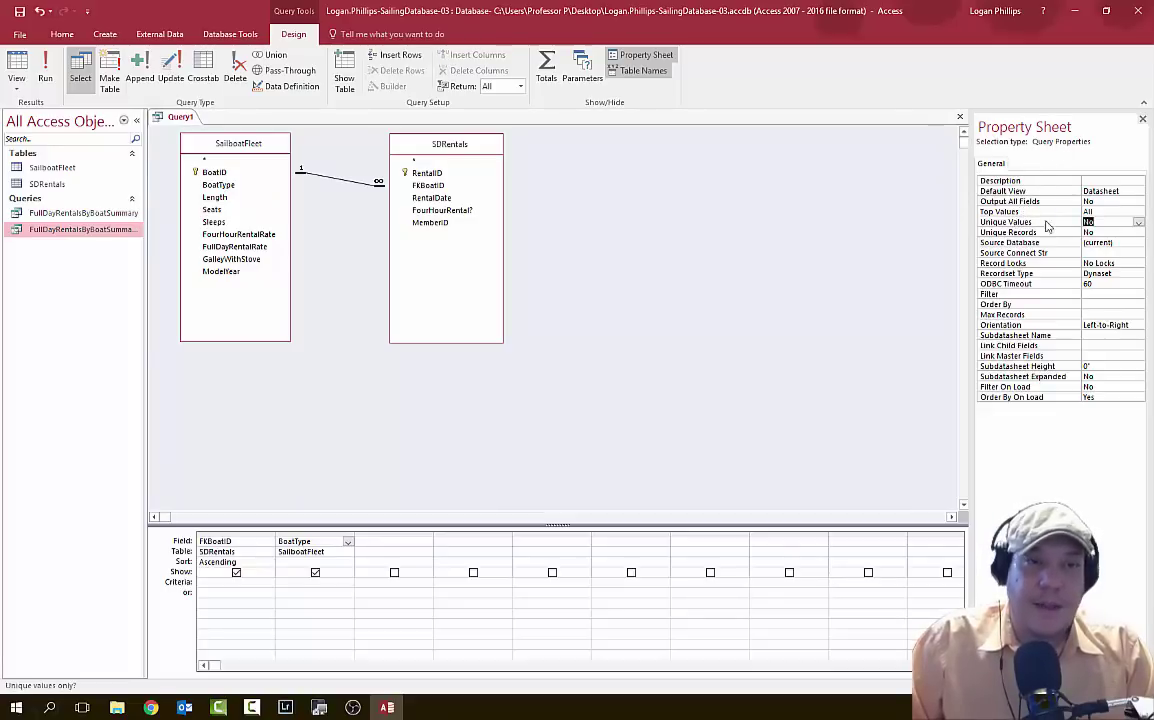
pyautogui.click(1138, 222)
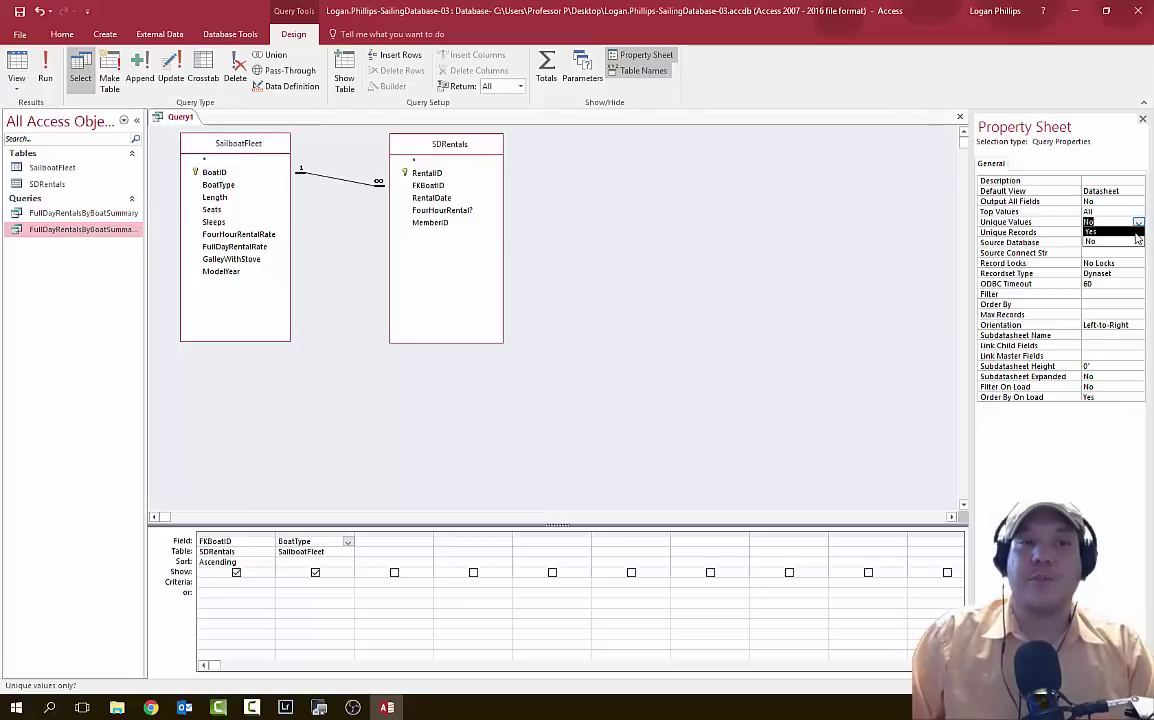
pyautogui.click(1136, 232)
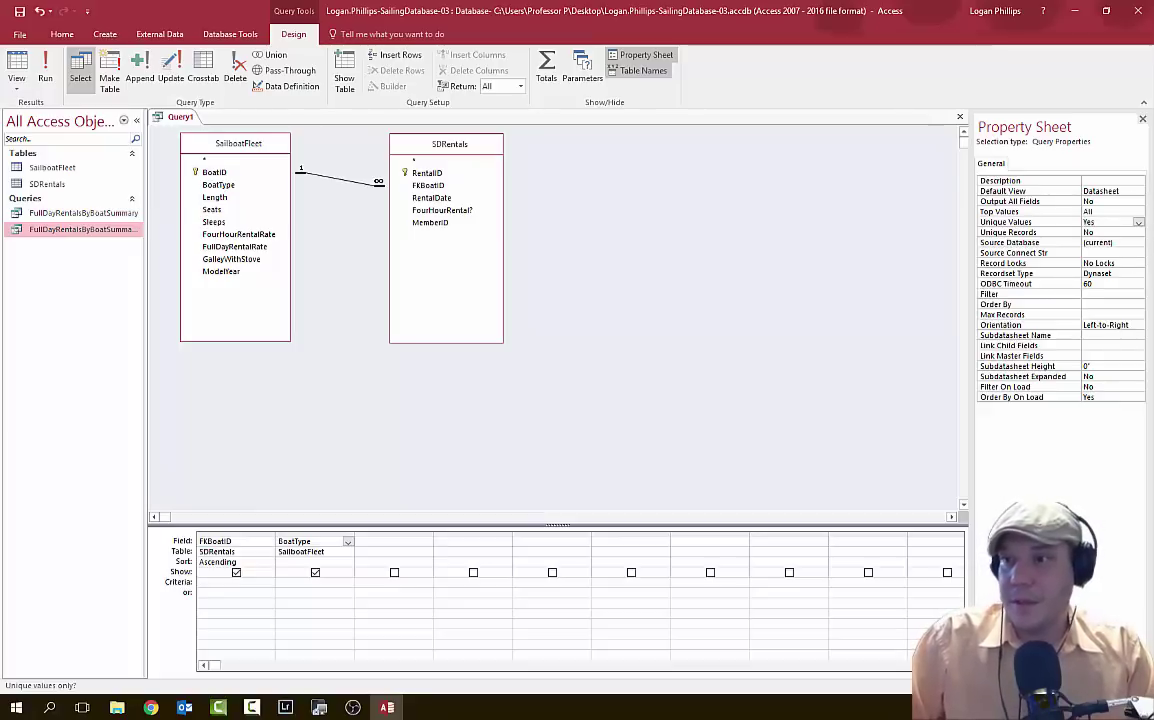
pyautogui.click(150, 707)
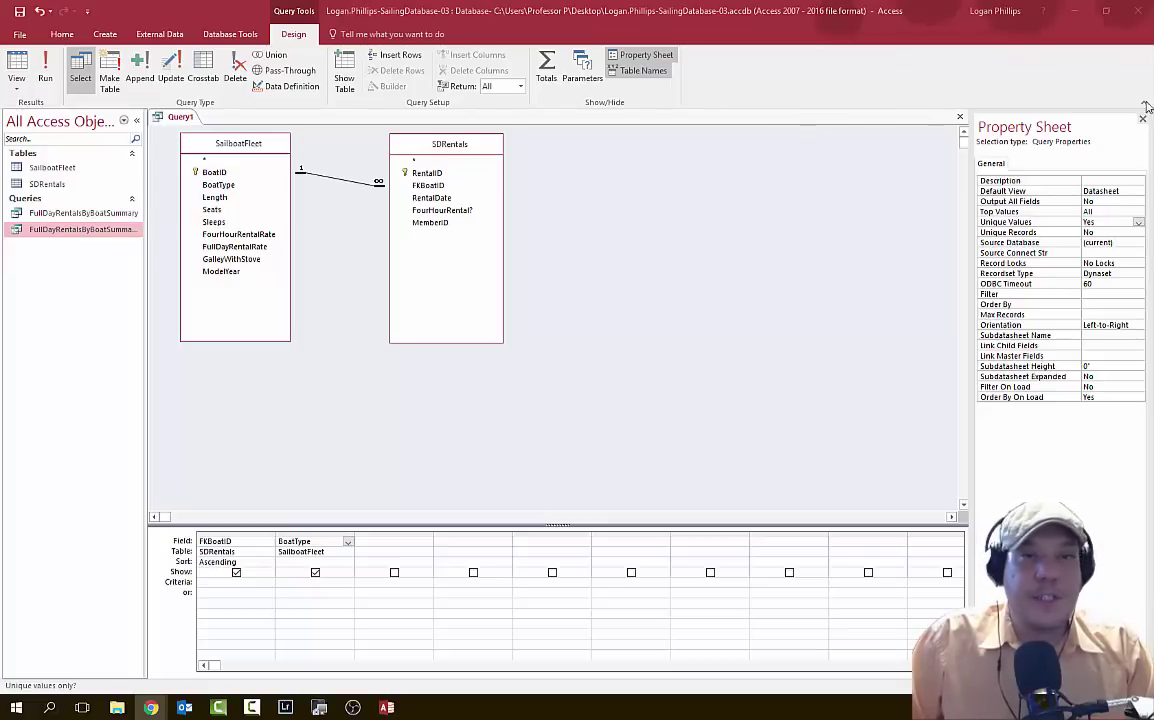
pyautogui.click(666, 58)
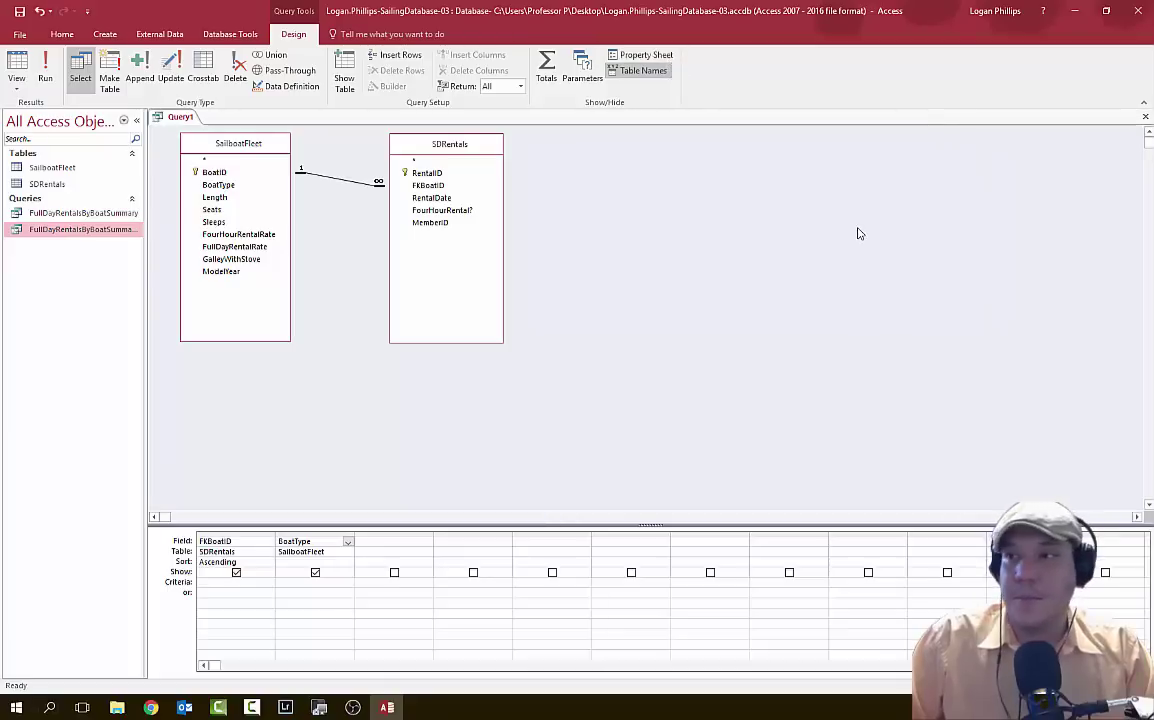
# Run the query to check for duplicate boats with unique values enabled, and go back to Design view.
pyautogui.click(55, 67)
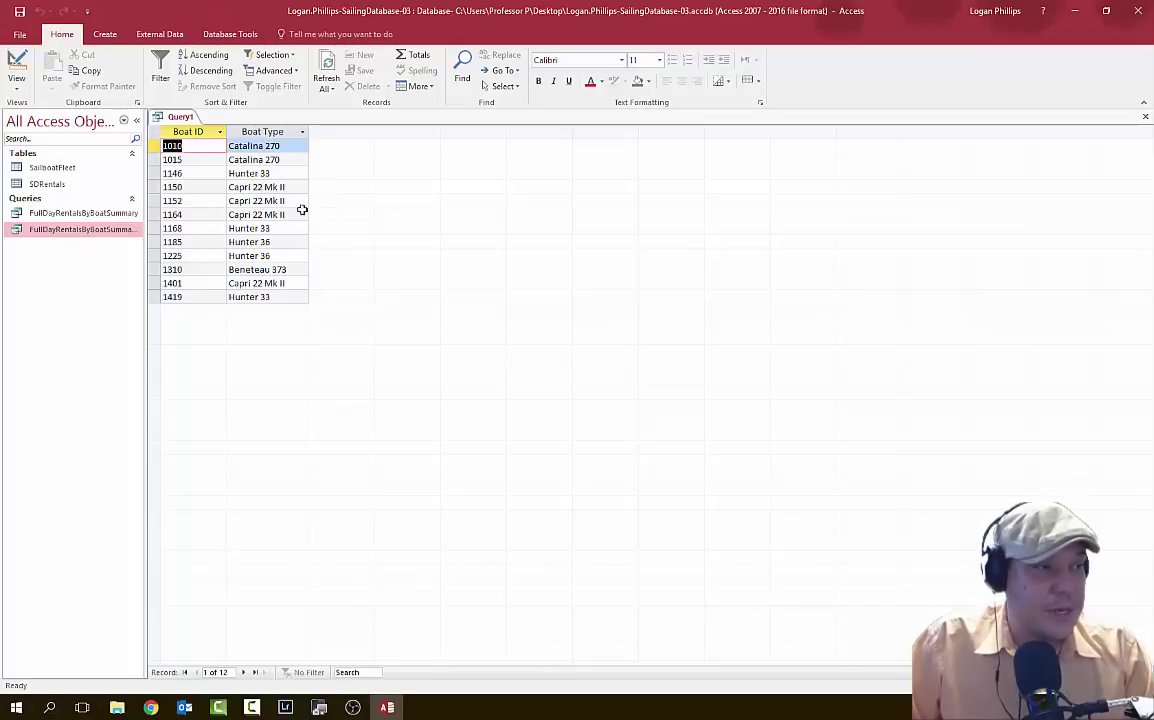
pyautogui.hotkey('alt', 'Tab')
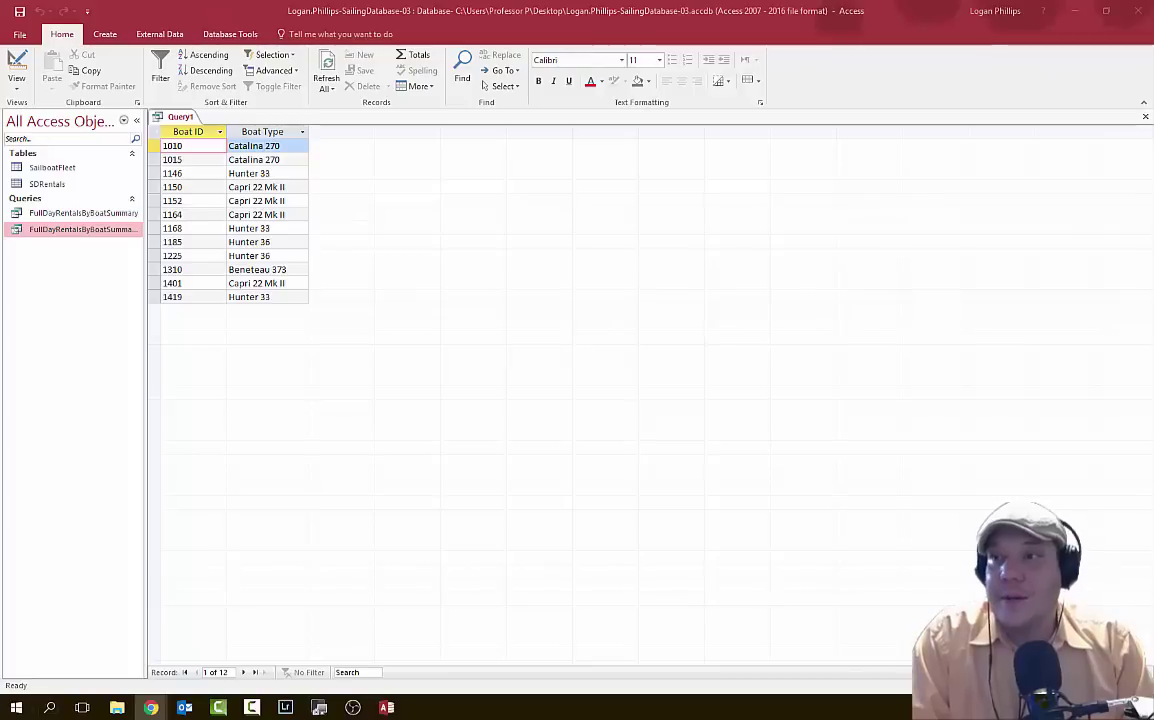
pyautogui.click(16, 66)
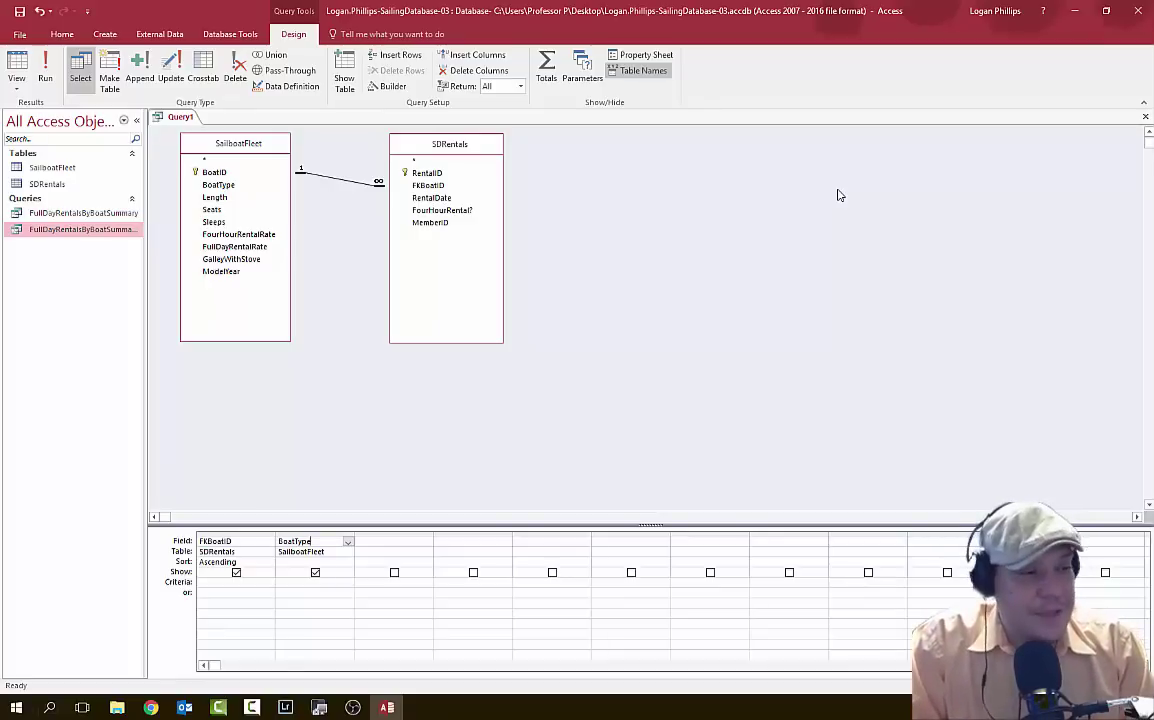
# Remove the sort order from the FKBoatID column and hide that field from the query results.
pyautogui.click(244, 560)
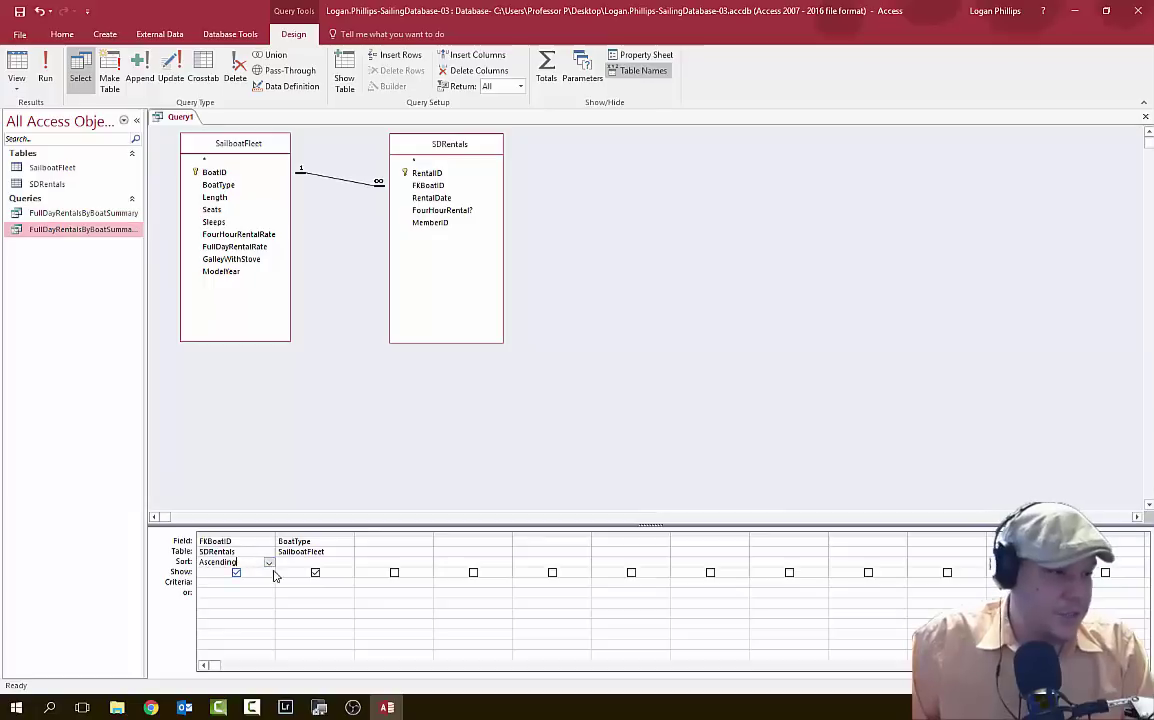
pyautogui.click(269, 563)
pyautogui.click(251, 591)
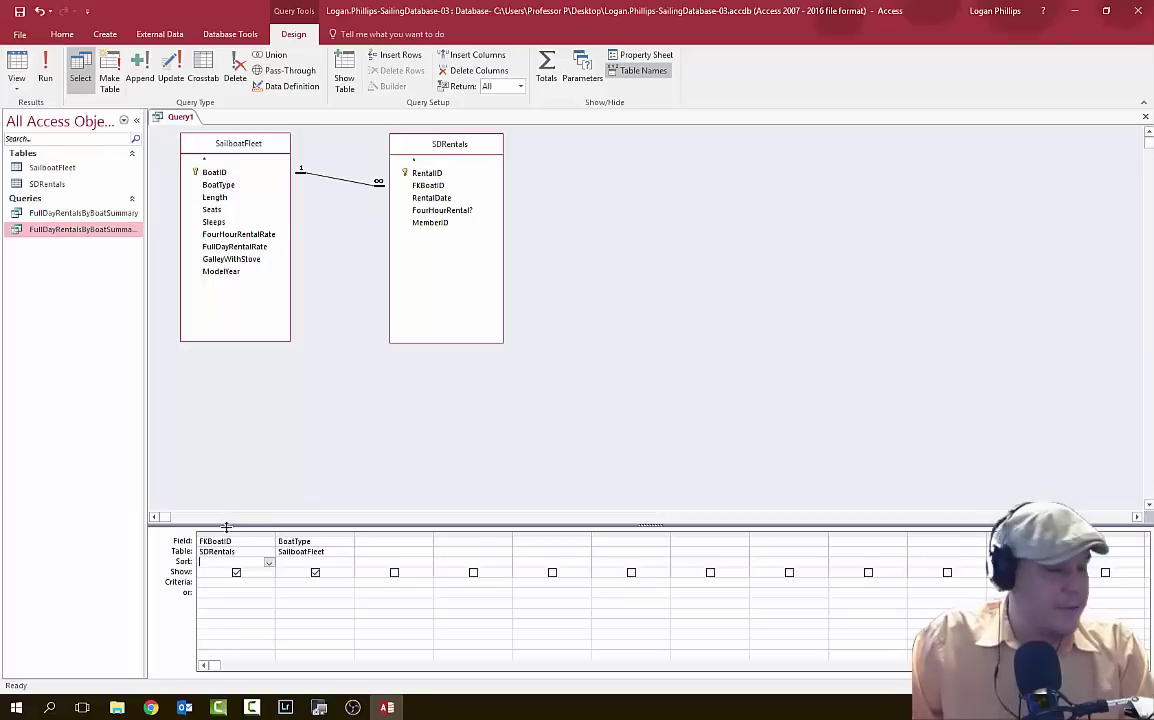
pyautogui.click(236, 573)
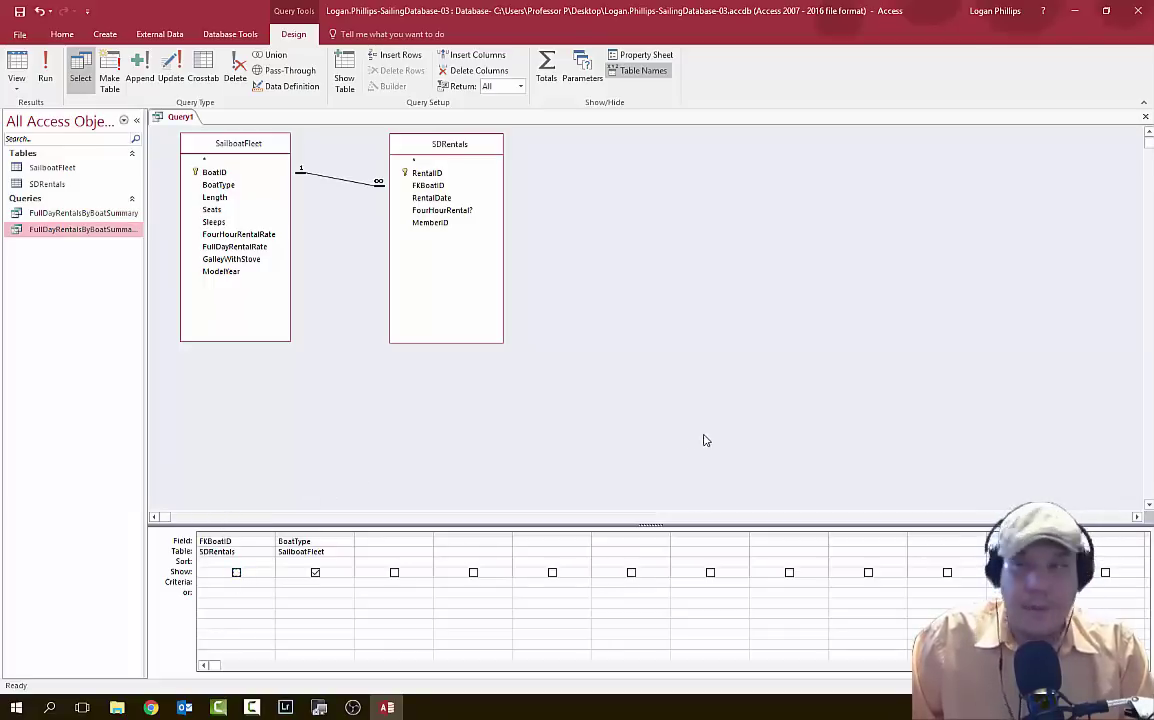
# Run the query to list the boat types and save it as BoatTypesRented.
pyautogui.click(43, 72)
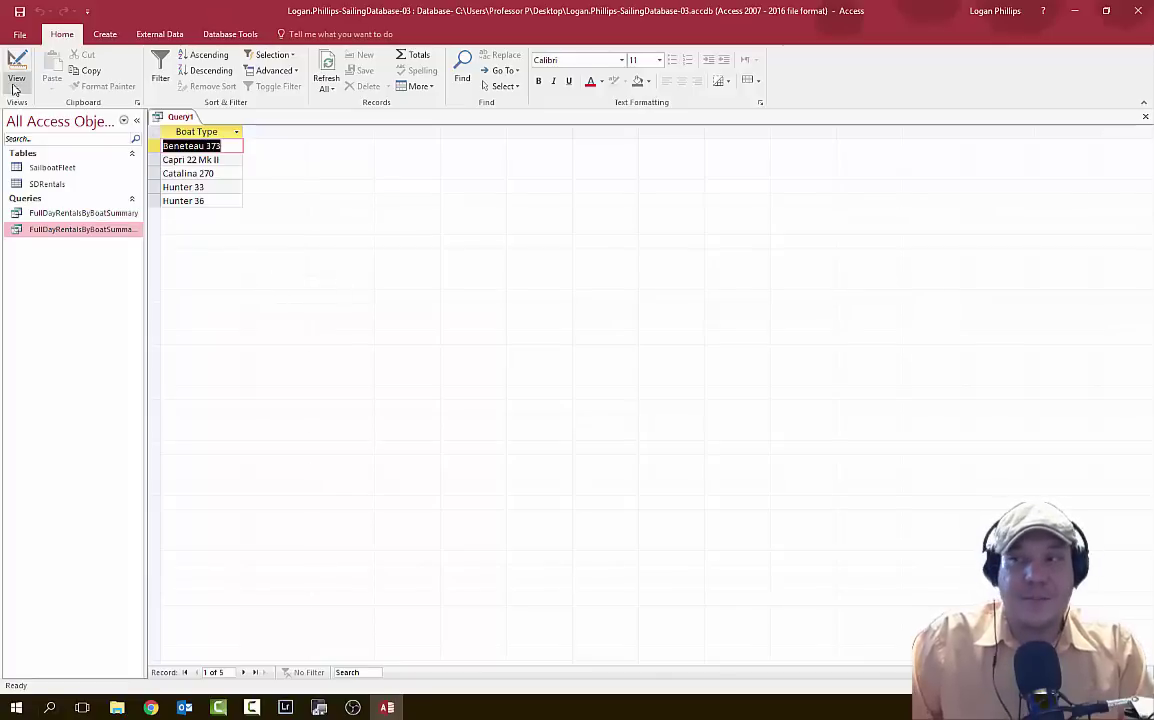
pyautogui.click(18, 12)
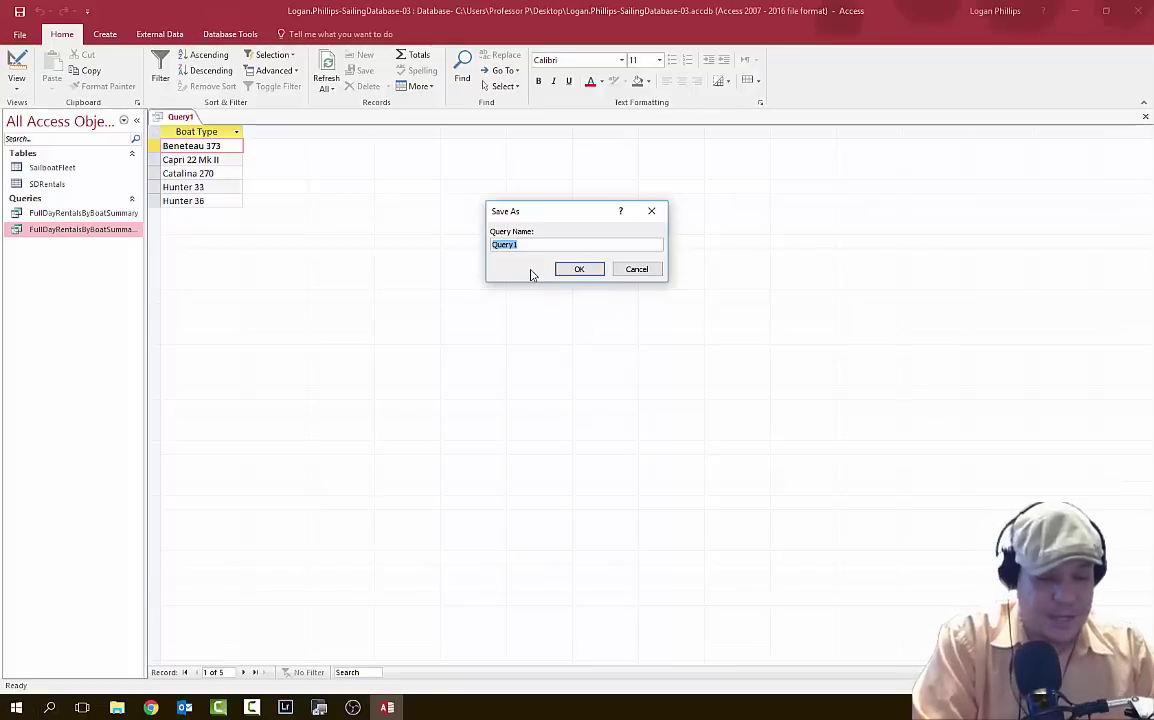
pyautogui.write('BoatTy')
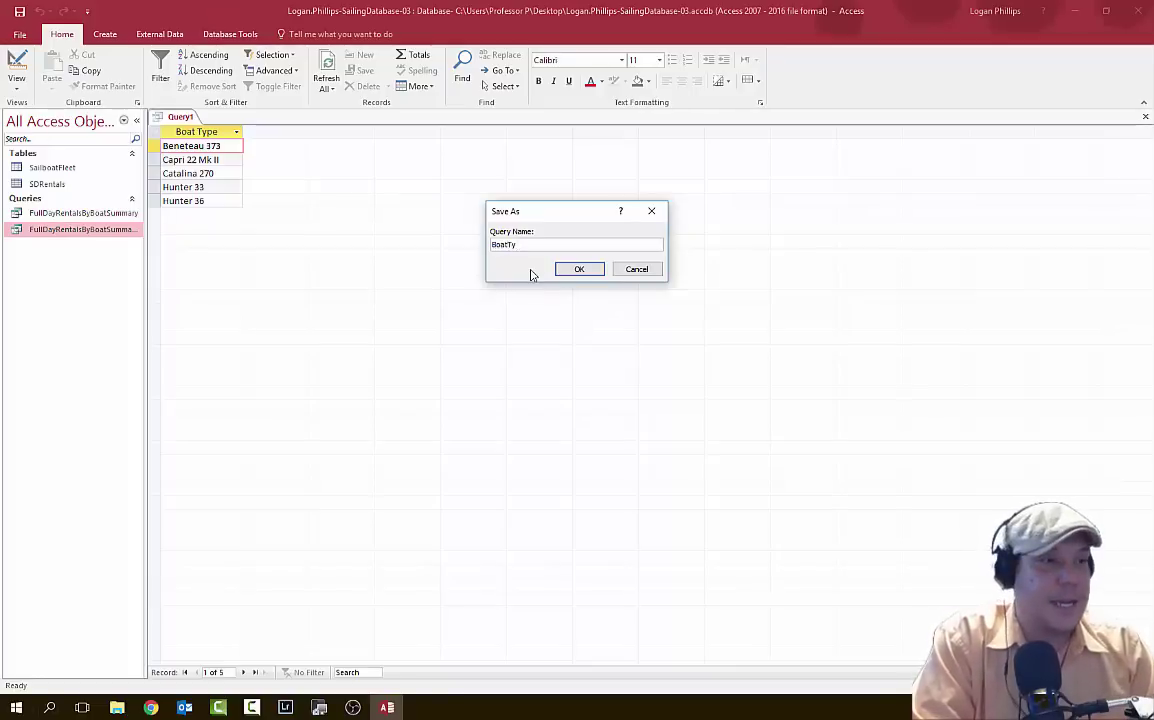
pyautogui.write('pesRented')
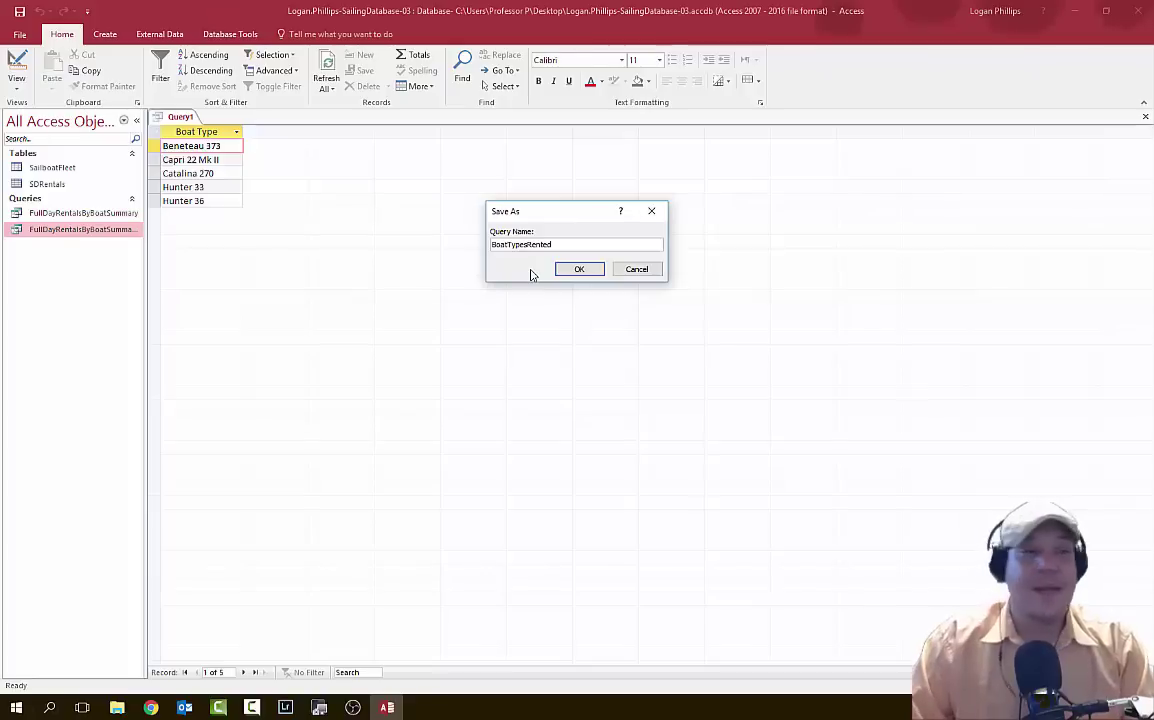
pyautogui.click(572, 271)
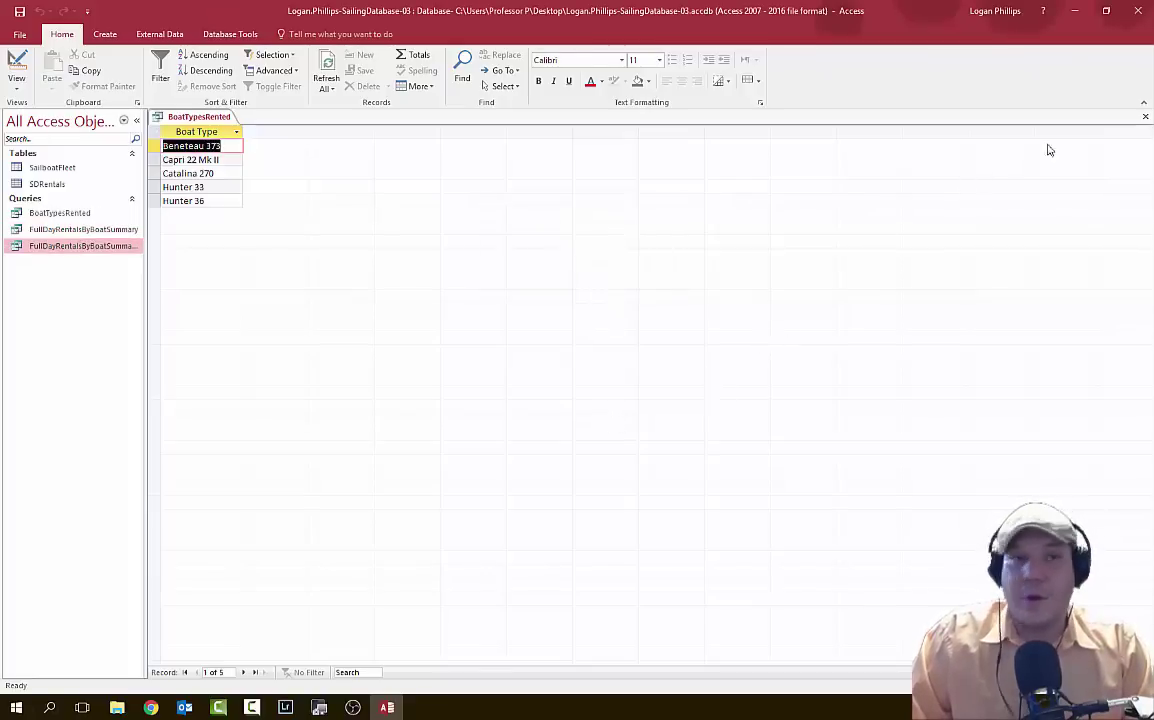
# Close the BoatTypesRented query and Access, and return to the SIMnet Guided Project 3-2 page in Chrome.
pyautogui.click(1145, 116)
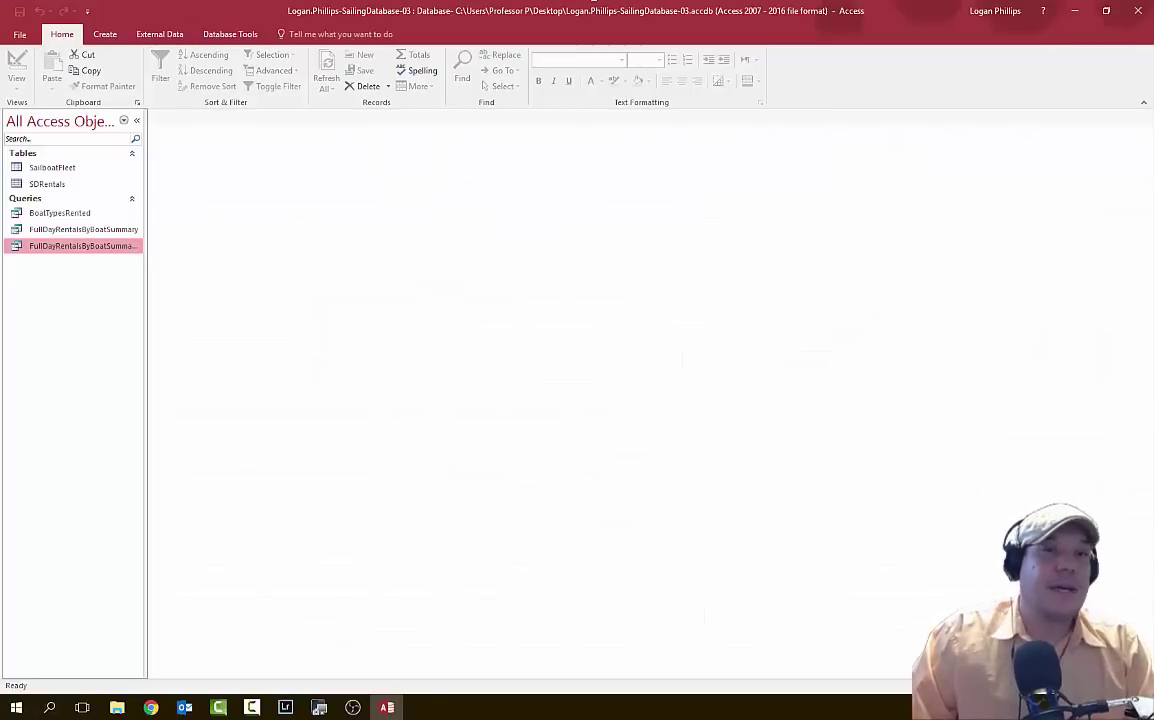
pyautogui.press('super')
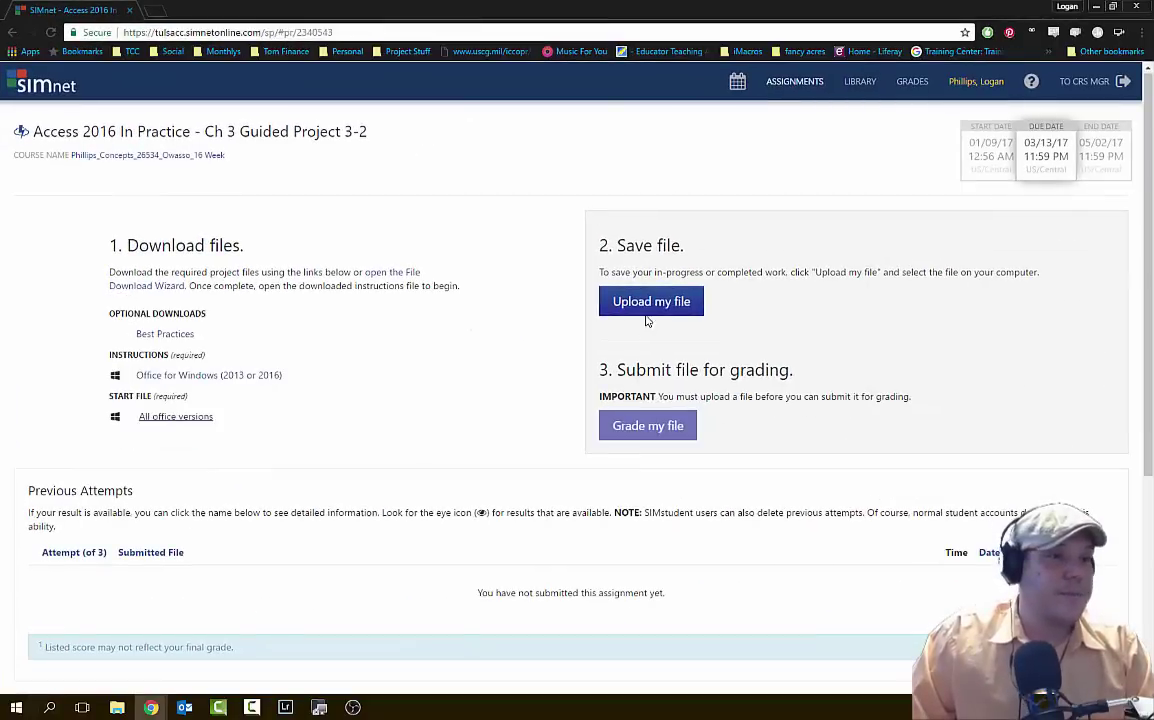
# Upload the completed SailingDatabase-03 Access database from the Desktop to the Guided Project 3-2 assignment and submit it for grading.
pyautogui.click(648, 312)
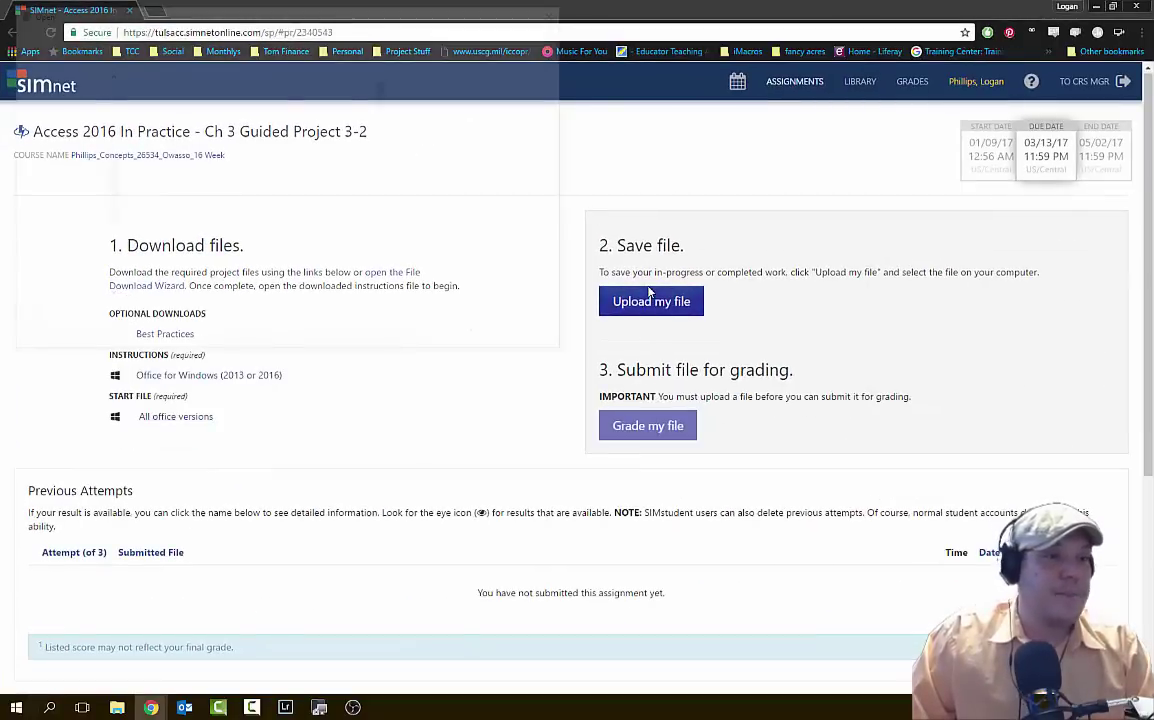
pyautogui.scroll(-10, 333, 184)
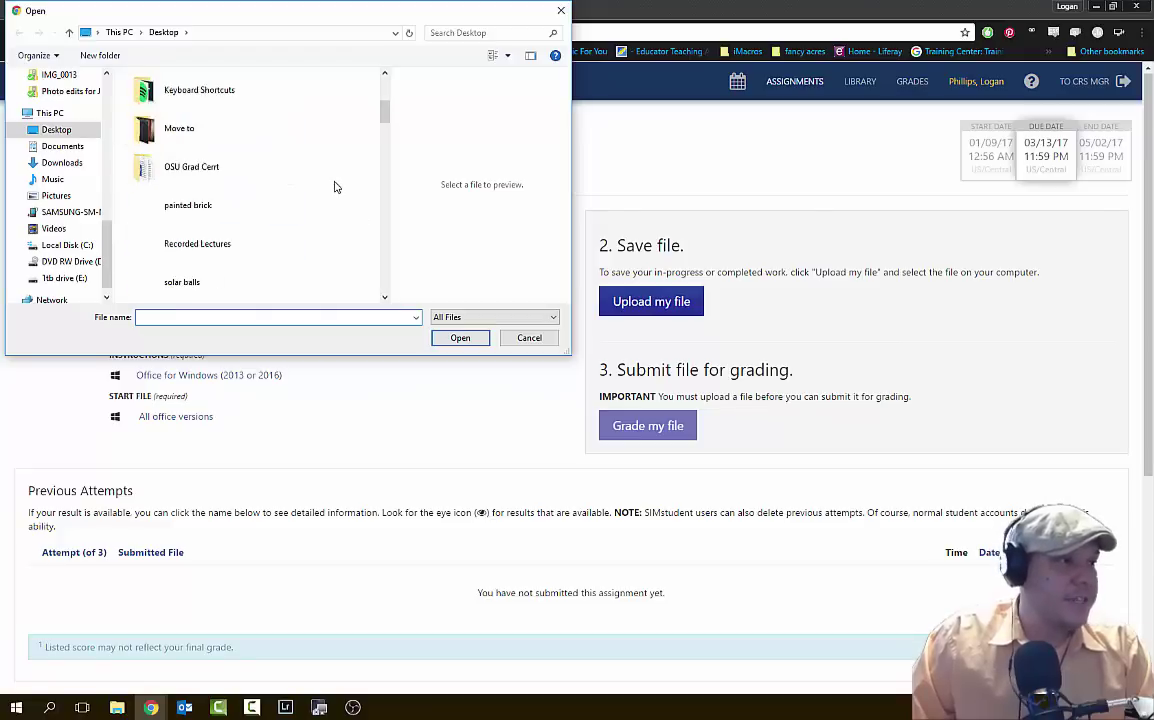
pyautogui.scroll(-10, 335, 195)
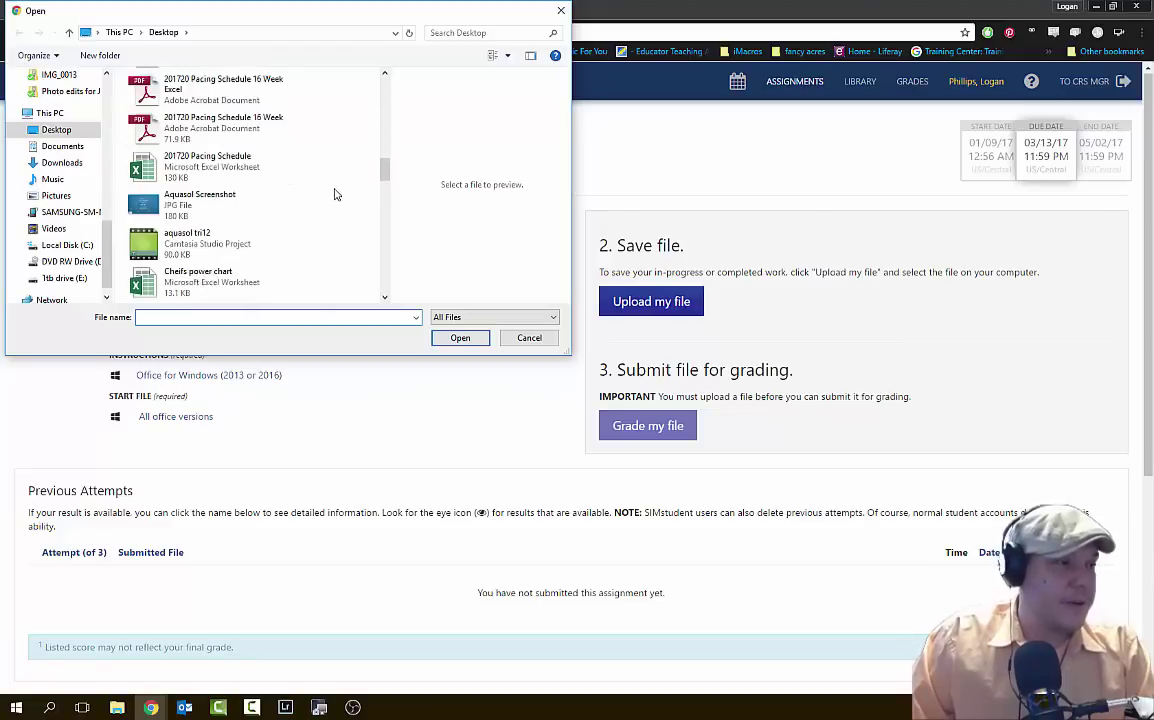
pyautogui.scroll(-5, 335, 197)
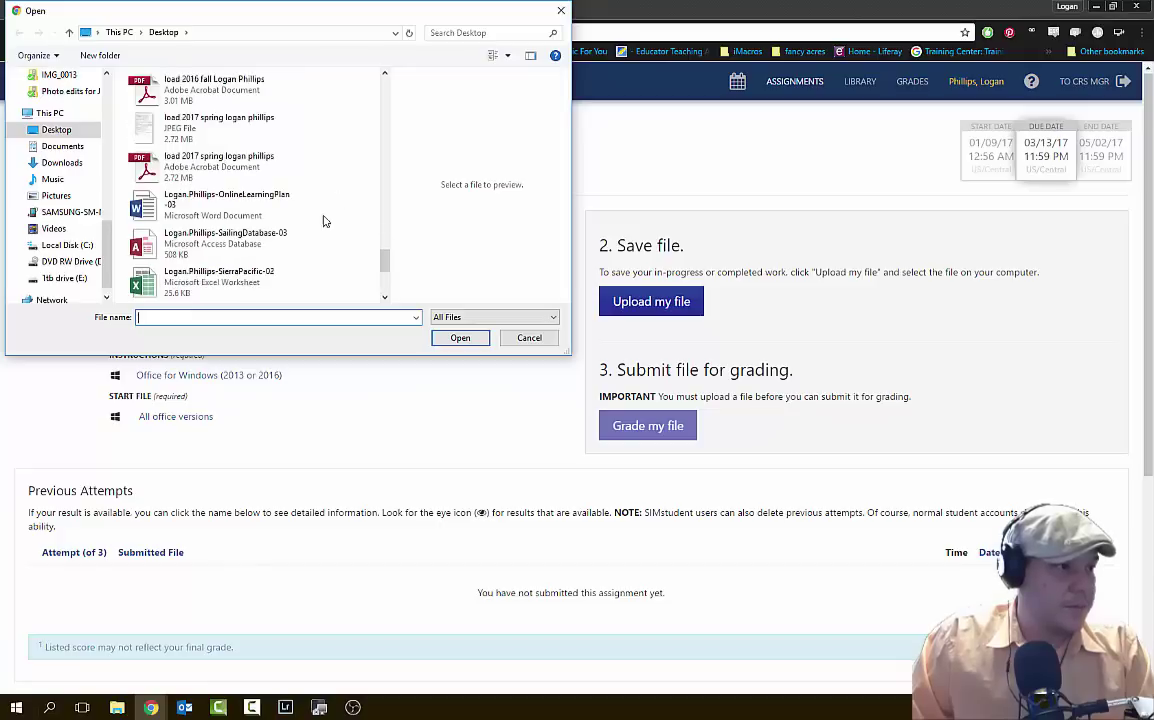
pyautogui.click(258, 248)
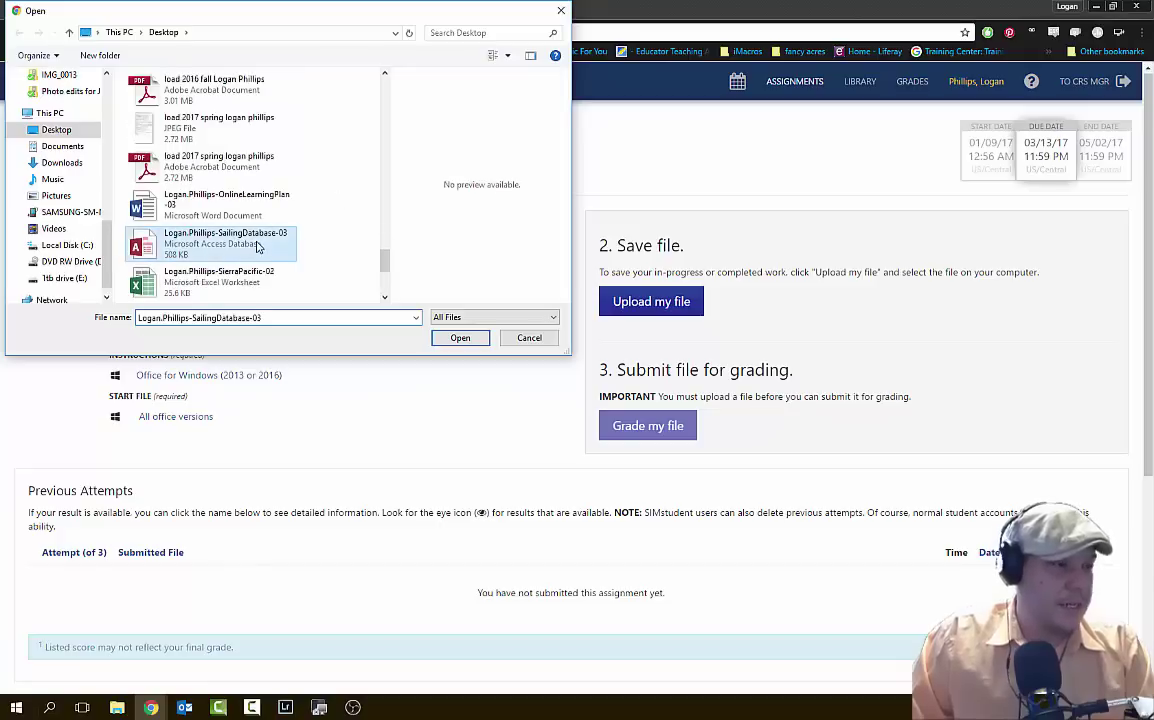
pyautogui.click(468, 340)
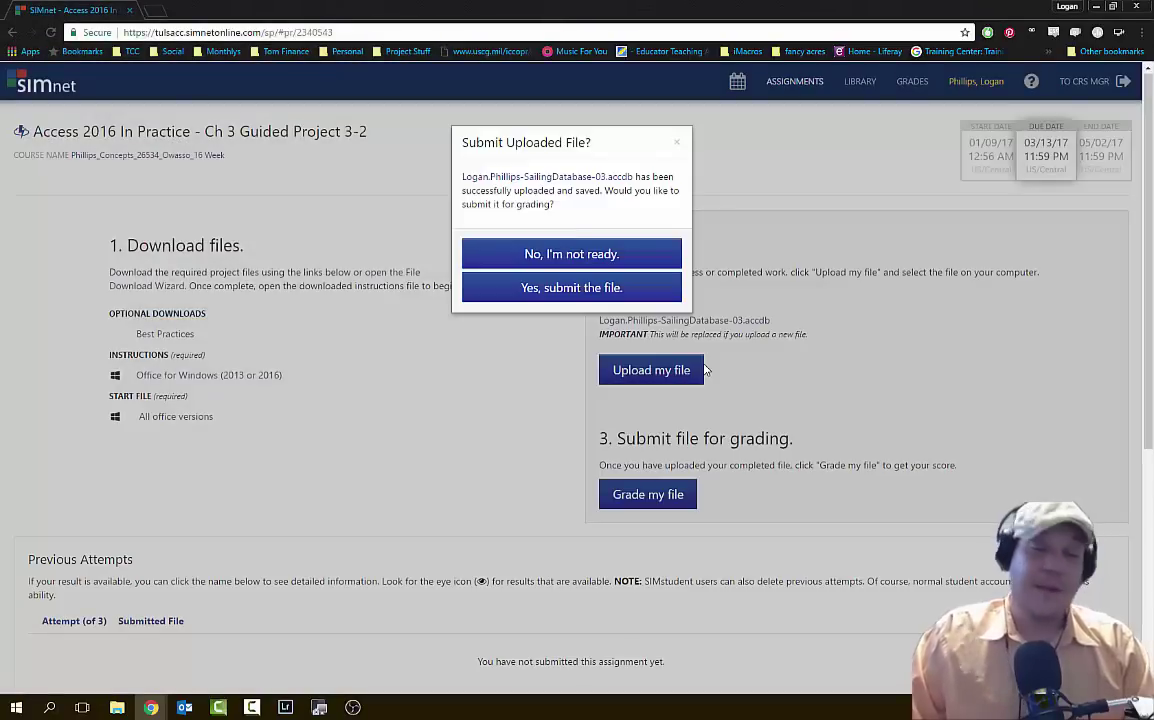
pyautogui.click(593, 289)
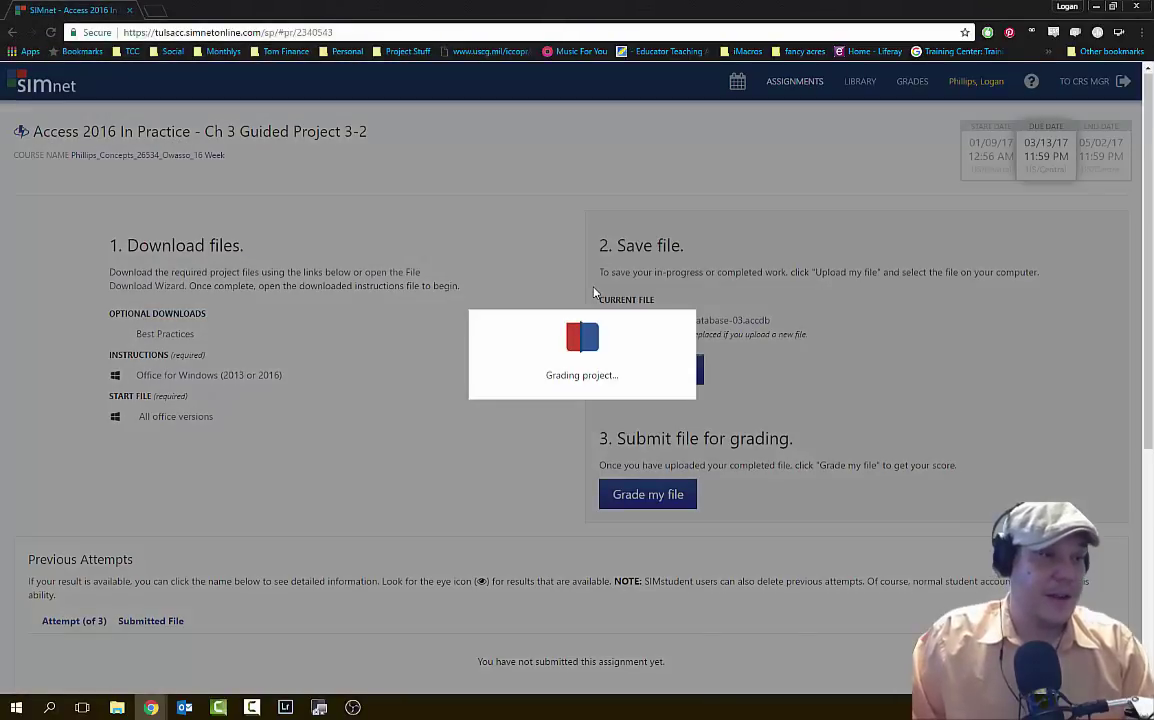